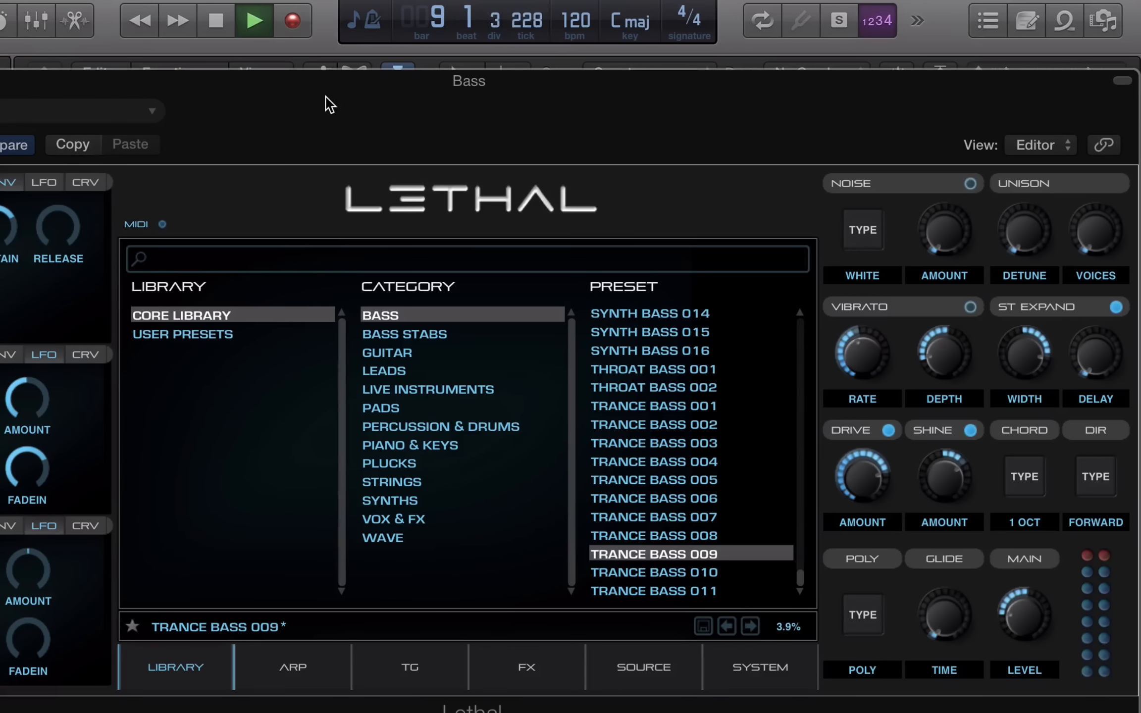
Lower the Lethal window so Logic's Edit/Functions/View toolbar above it is visible
{"action": "left_click_drag", "start_coordinate": [326, 105], "coordinate": [324, 126]}
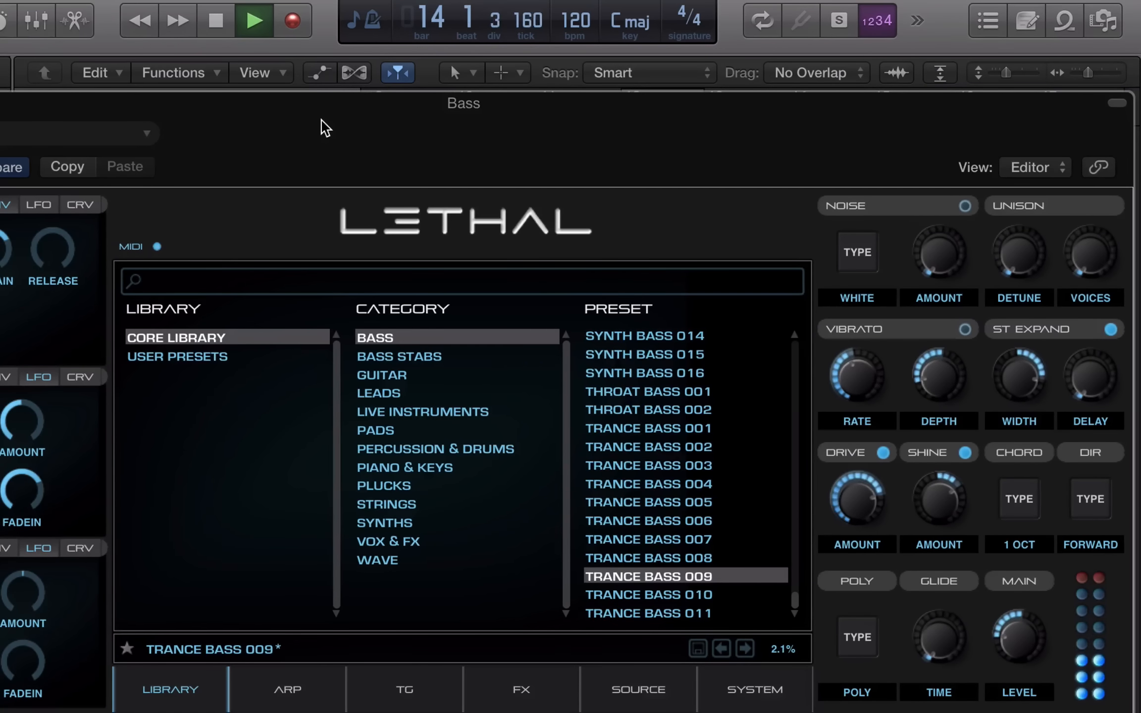
{"action": "left_click_drag", "start_coordinate": [321, 127], "coordinate": [321, 463]}
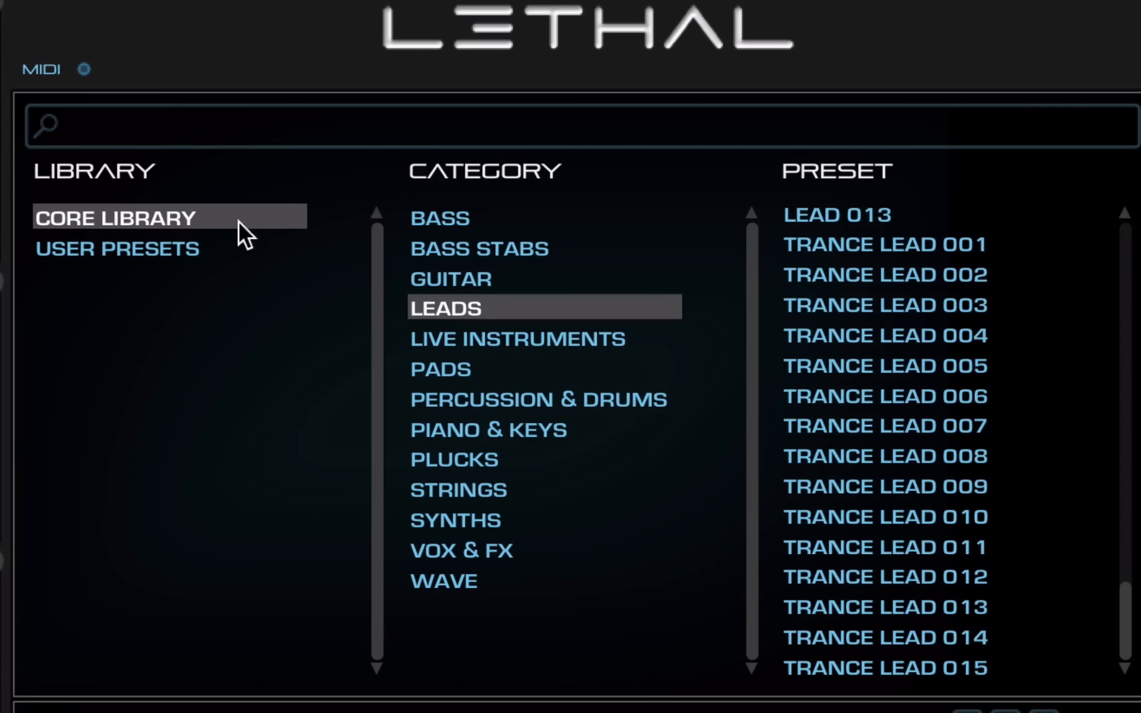
Browse through Lethal's PIANO & KEYS preset list, then the PLUCKS preset list
{"action": "scroll", "coordinate": [841, 425], "scroll_direction": "up", "scroll_amount": 20}
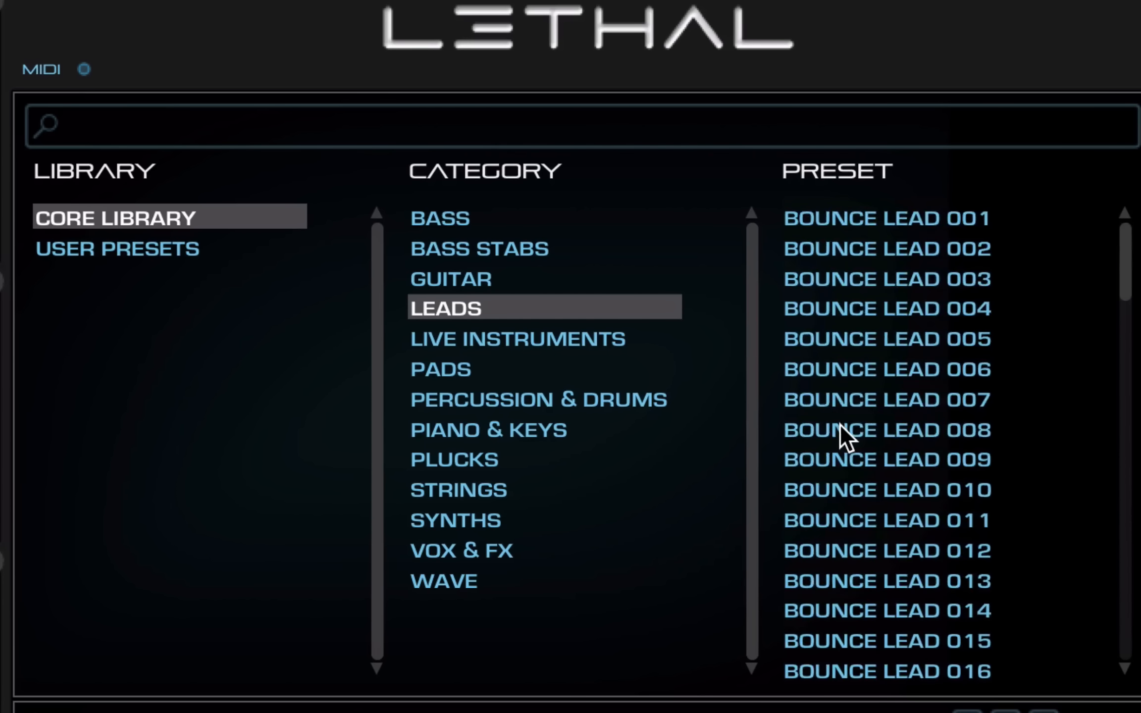
{"action": "scroll", "coordinate": [840, 426], "scroll_direction": "down", "scroll_amount": 20}
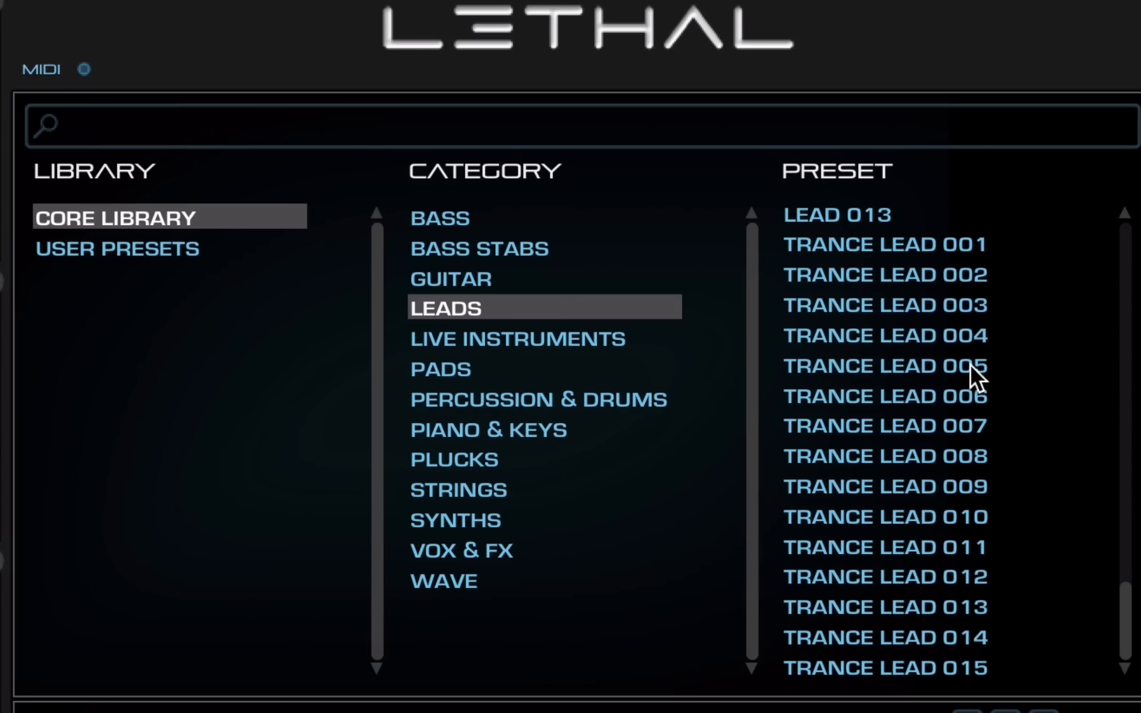
{"action": "left_click", "coordinate": [492, 426]}
{"action": "scroll", "coordinate": [844, 456], "scroll_direction": "down", "scroll_amount": 10}
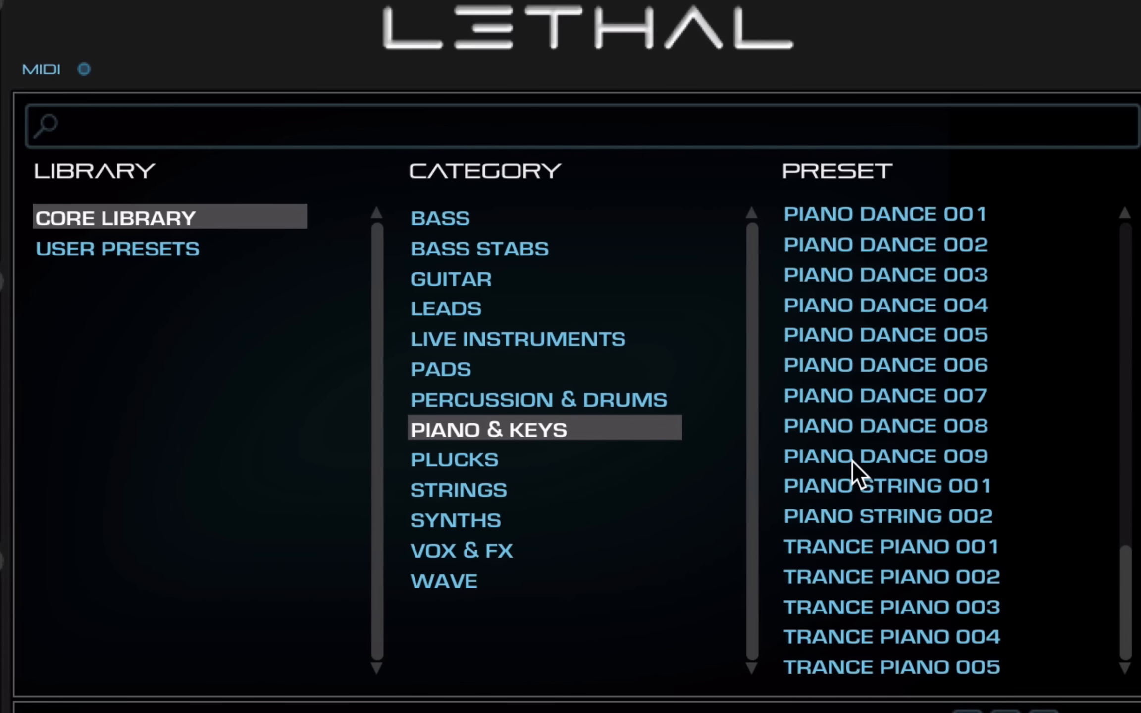
{"action": "scroll", "coordinate": [853, 462], "scroll_direction": "up", "scroll_amount": 10}
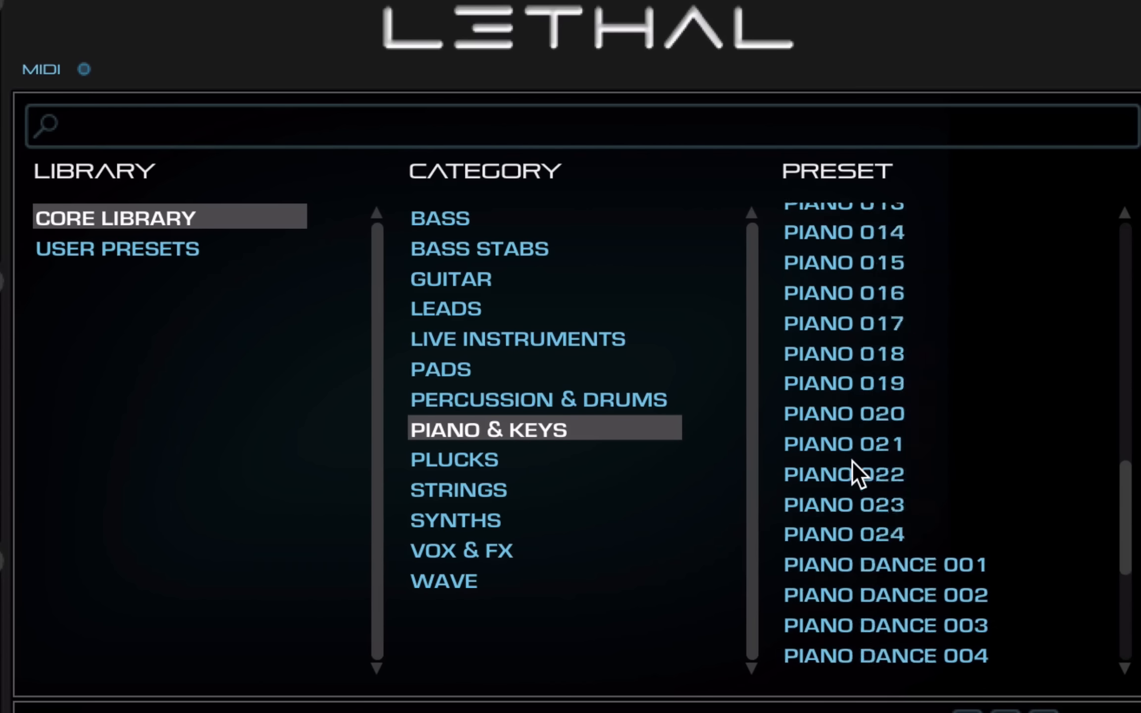
{"action": "left_click", "coordinate": [468, 464]}
{"action": "scroll", "coordinate": [896, 491], "scroll_direction": "down", "scroll_amount": 10}
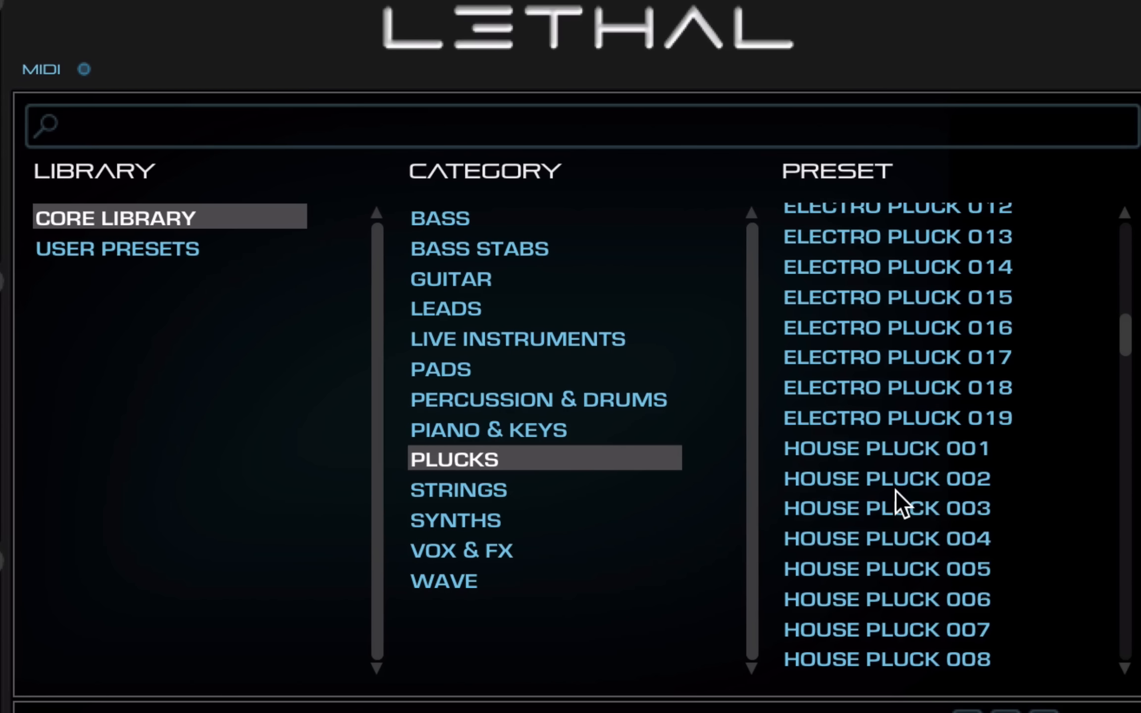
{"action": "scroll", "coordinate": [896, 492], "scroll_direction": "up", "scroll_amount": 5}
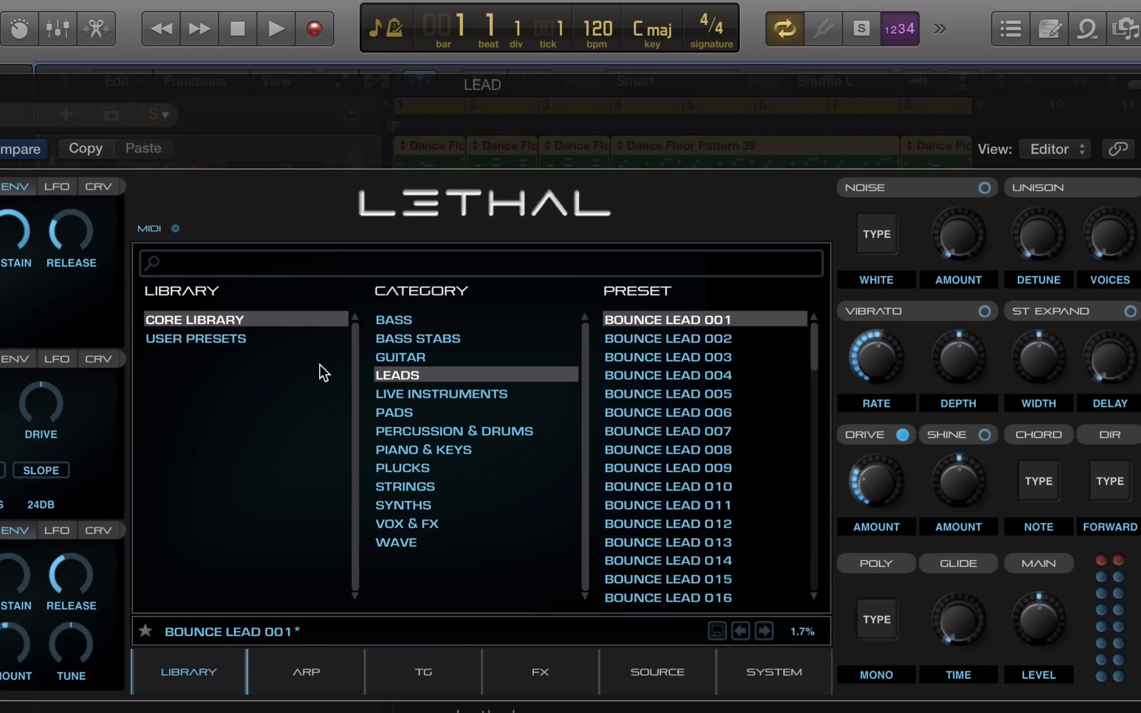
Start playback and audition Bounce Lead 004, 006, 009, 025 and Commercial Lead 001, 003
{"action": "key", "text": "space"}
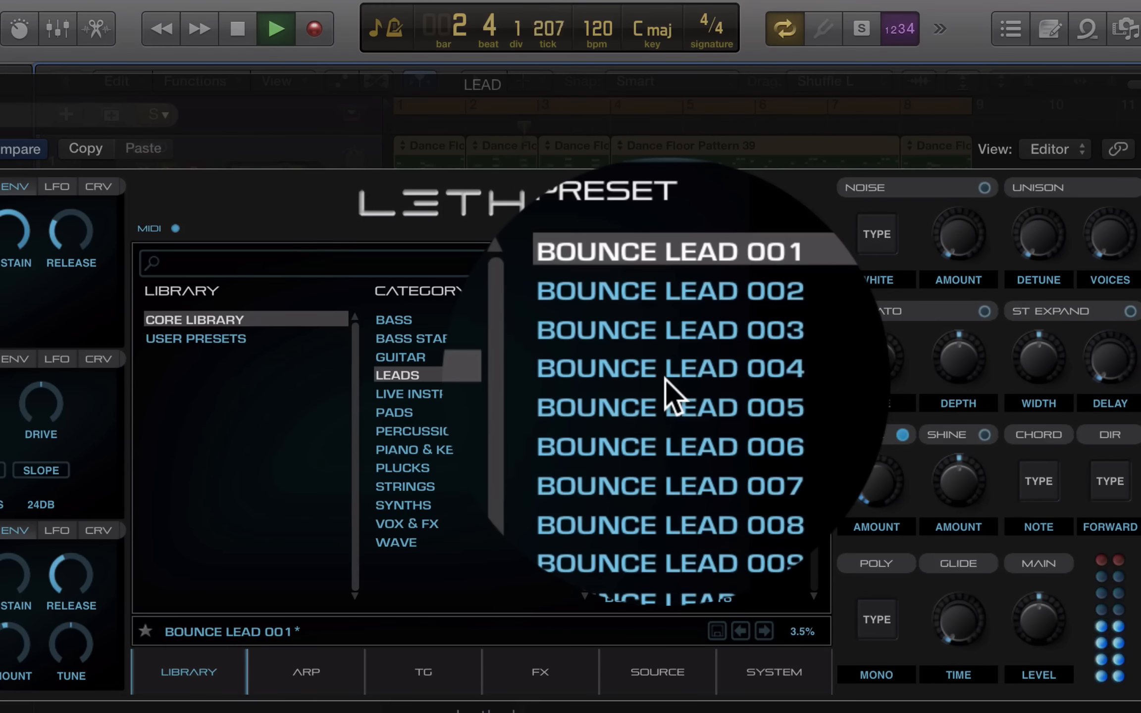
{"action": "left_click", "coordinate": [665, 378]}
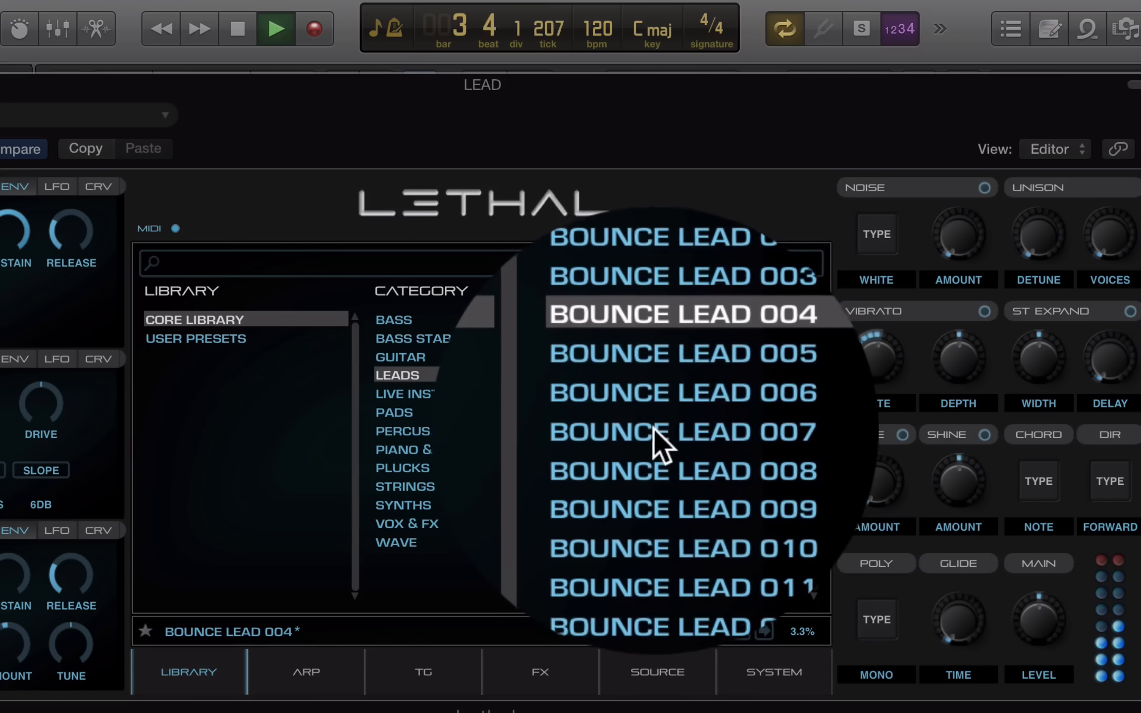
{"action": "left_click", "coordinate": [650, 412]}
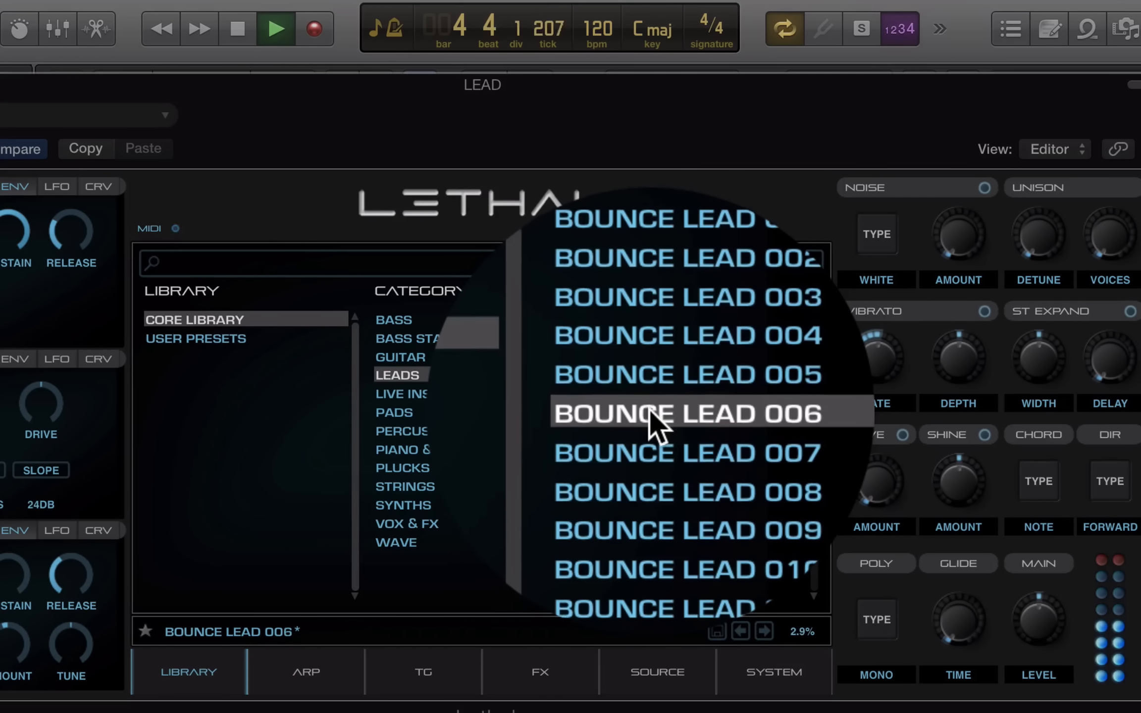
{"action": "left_click", "coordinate": [654, 466]}
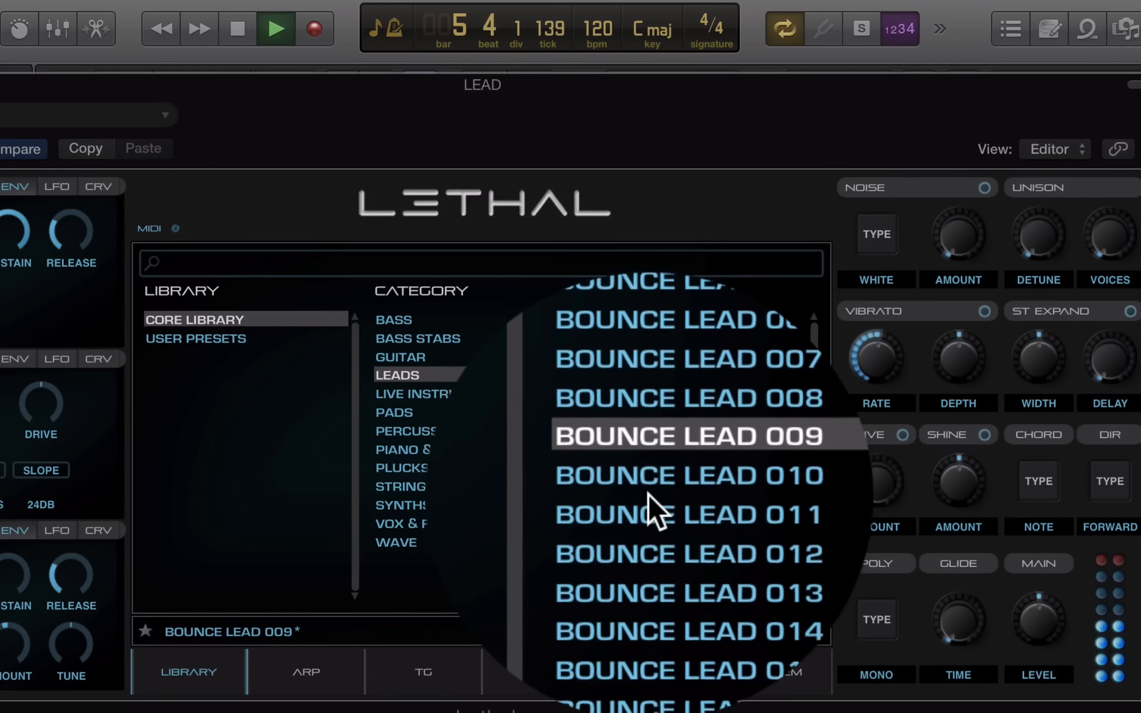
{"action": "scroll", "coordinate": [648, 493], "scroll_direction": "down", "scroll_amount": 5}
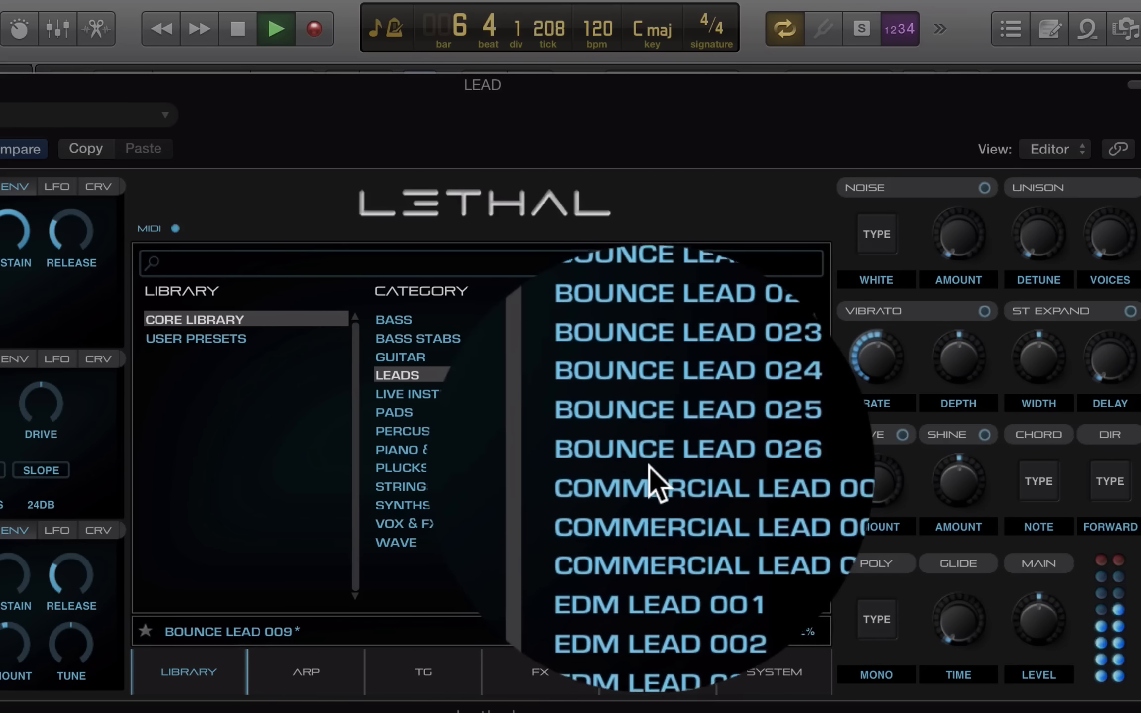
{"action": "left_click", "coordinate": [653, 448]}
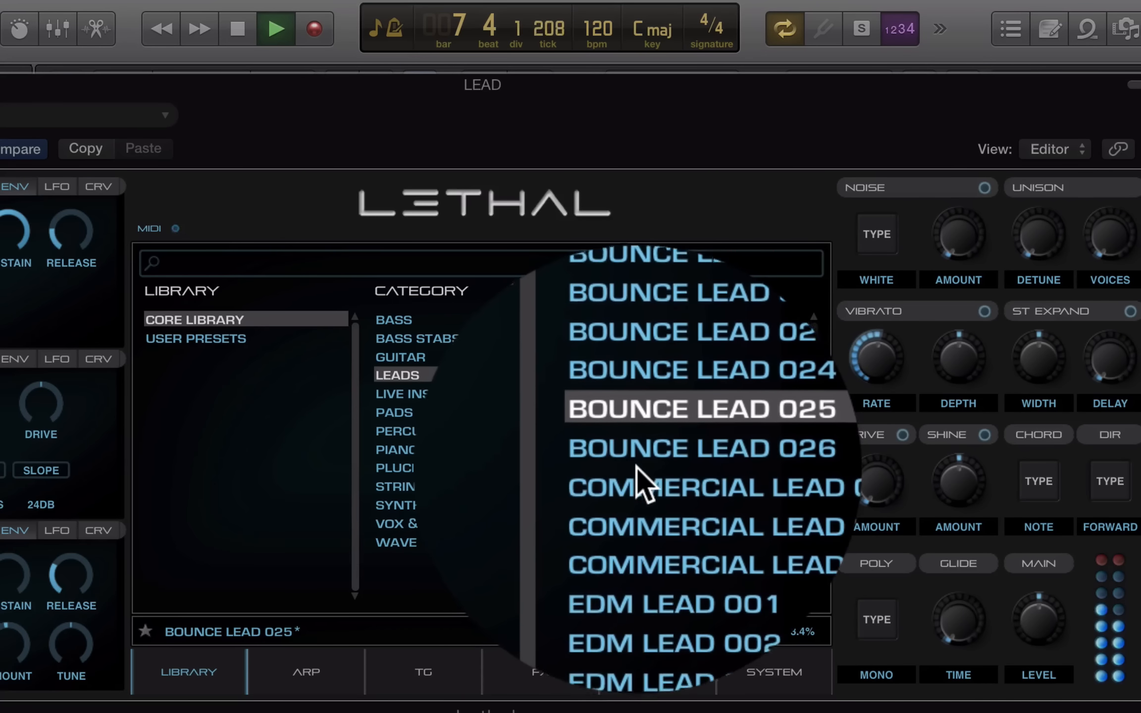
{"action": "left_click", "coordinate": [636, 485]}
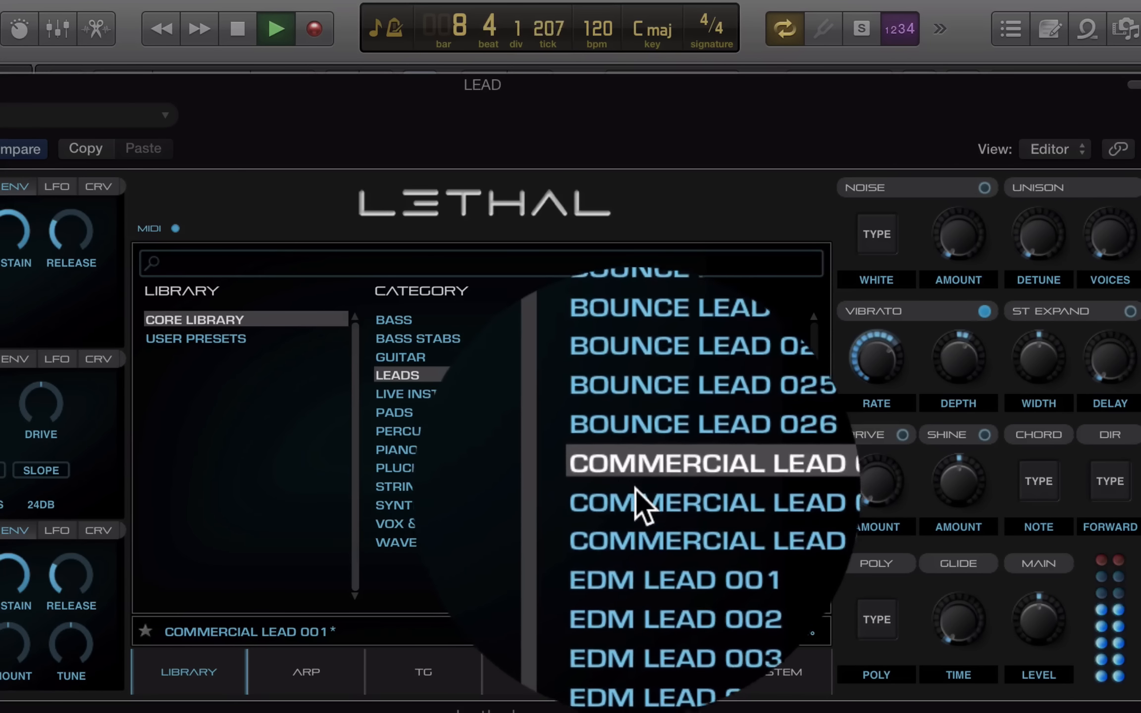
{"action": "left_click", "coordinate": [642, 527]}
Audition EDM Lead 005, 011 and 013
{"action": "scroll", "coordinate": [644, 525], "scroll_direction": "down", "scroll_amount": 3}
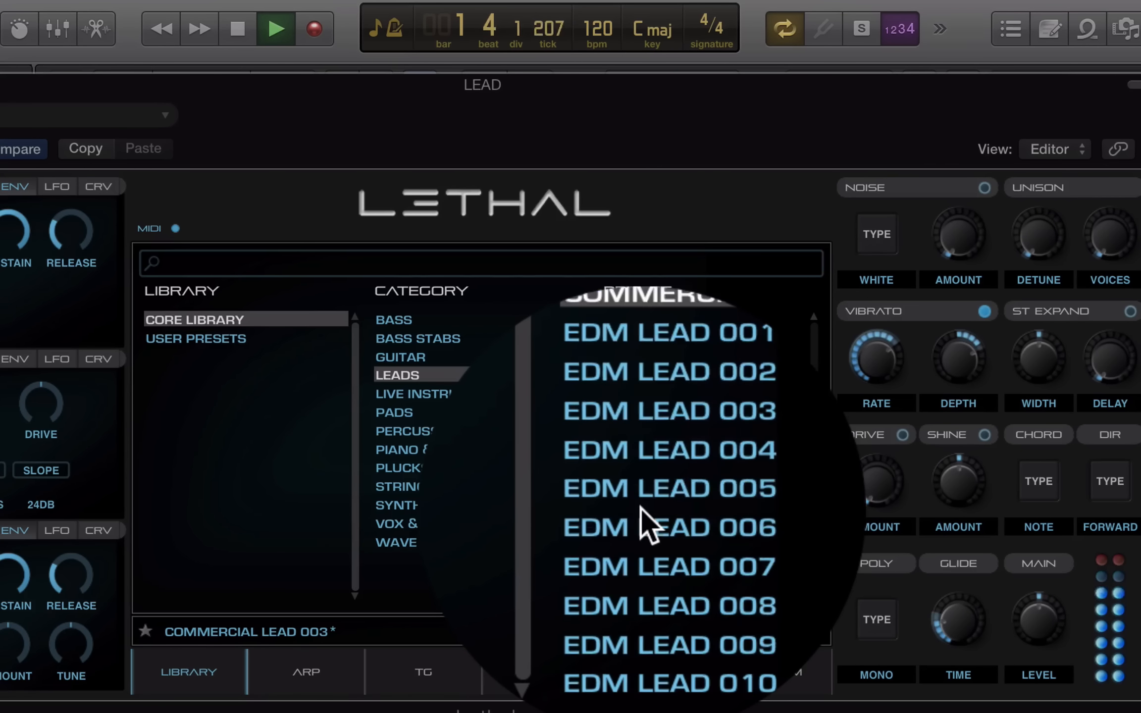
{"action": "left_click", "coordinate": [644, 503]}
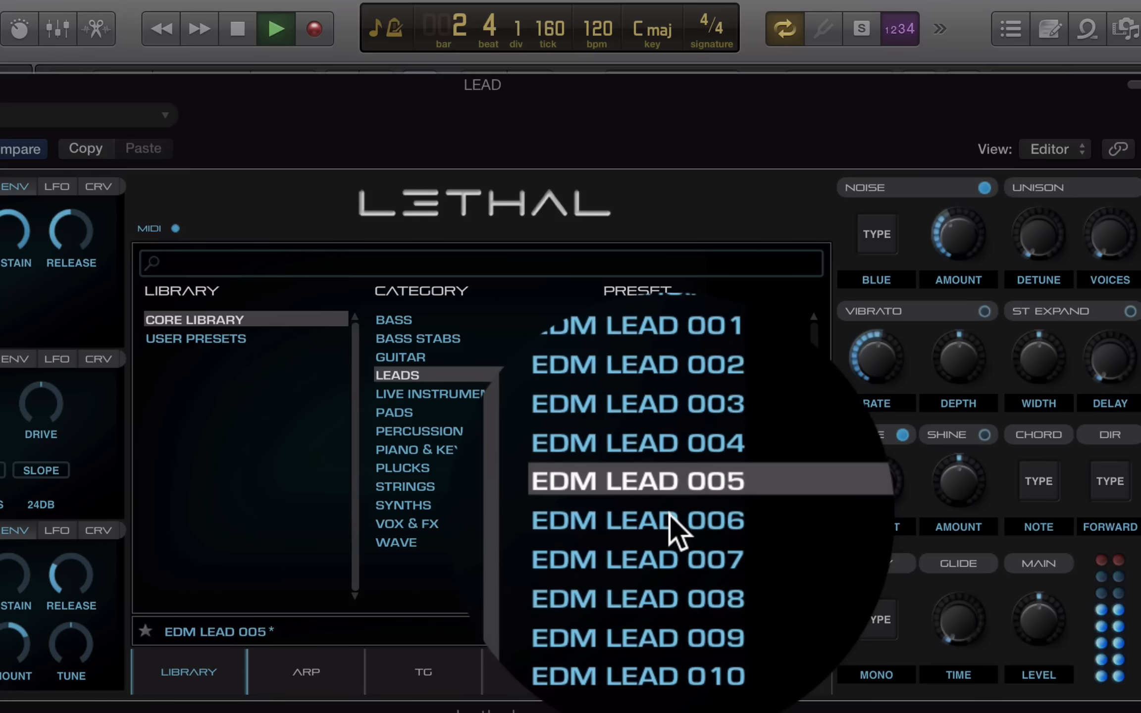
{"action": "scroll", "coordinate": [670, 517], "scroll_direction": "down", "scroll_amount": 4}
{"action": "scroll", "coordinate": [668, 515], "scroll_direction": "up", "scroll_amount": 3}
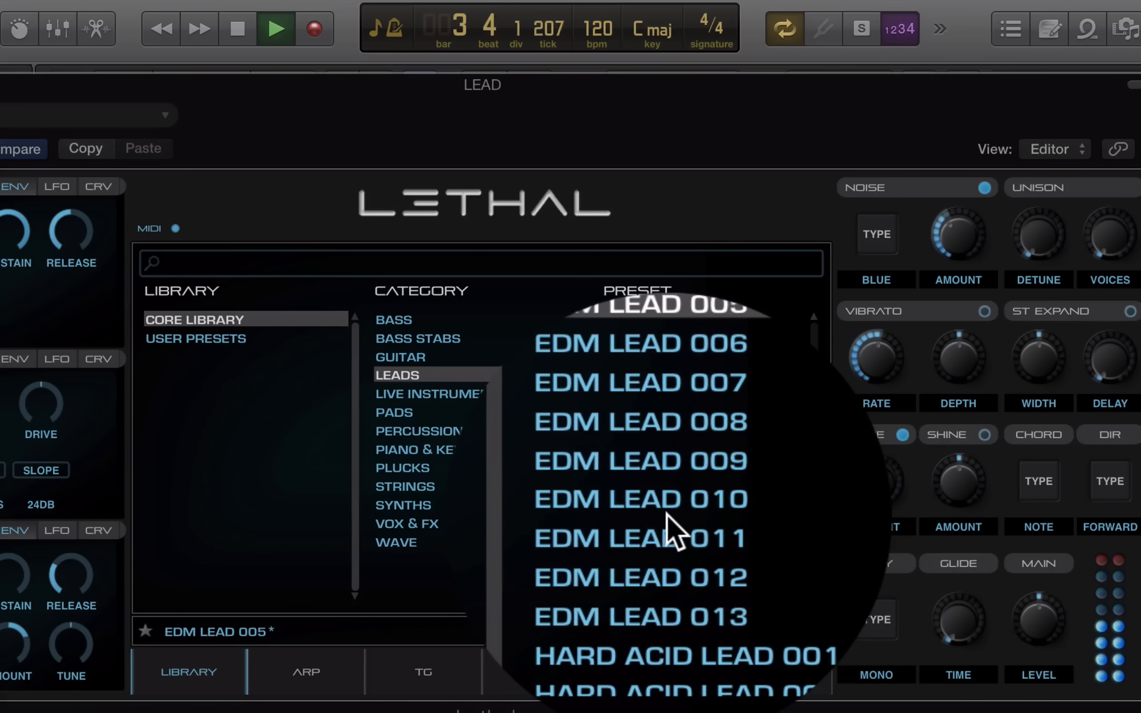
{"action": "left_click", "coordinate": [666, 515]}
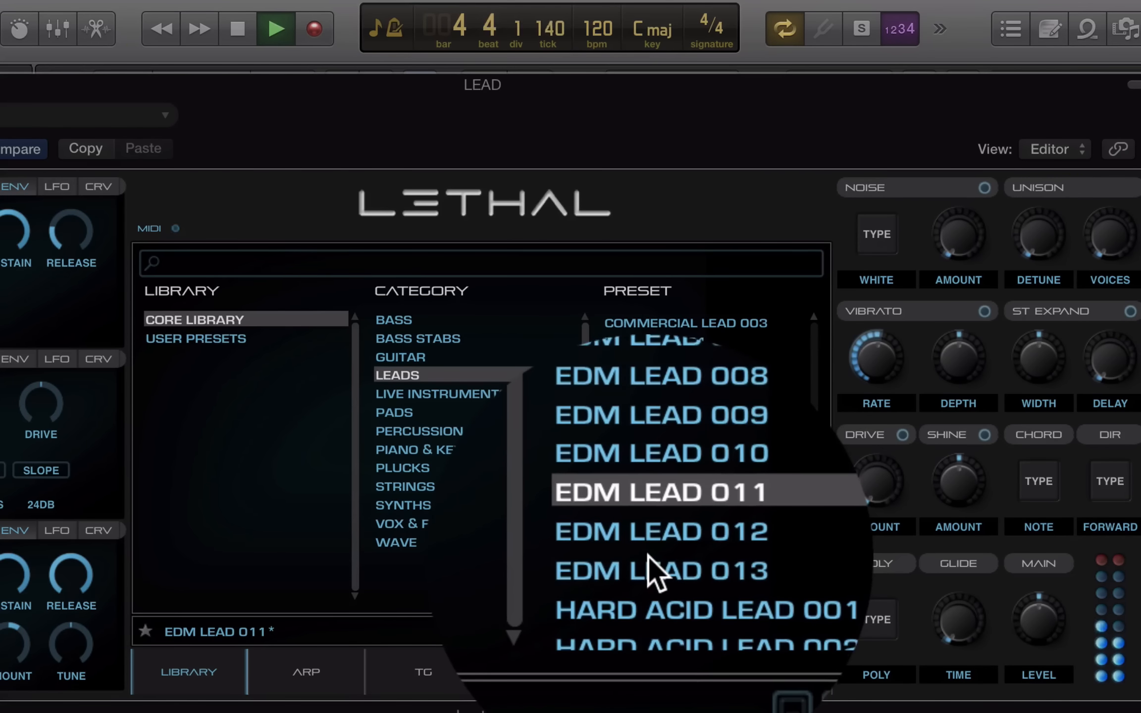
{"action": "left_click", "coordinate": [649, 556]}
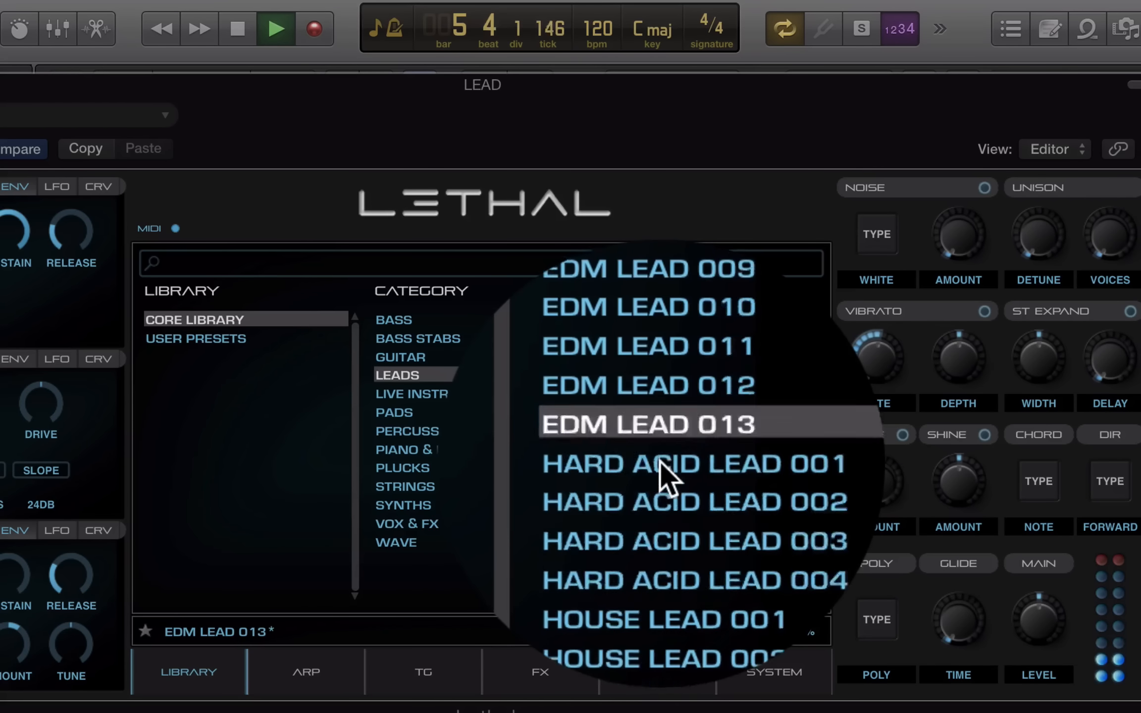
Audition Hard Acid Lead 002, 004, House Lead 003, 005, 008, 012, then Lead 001
{"action": "left_click", "coordinate": [651, 396]}
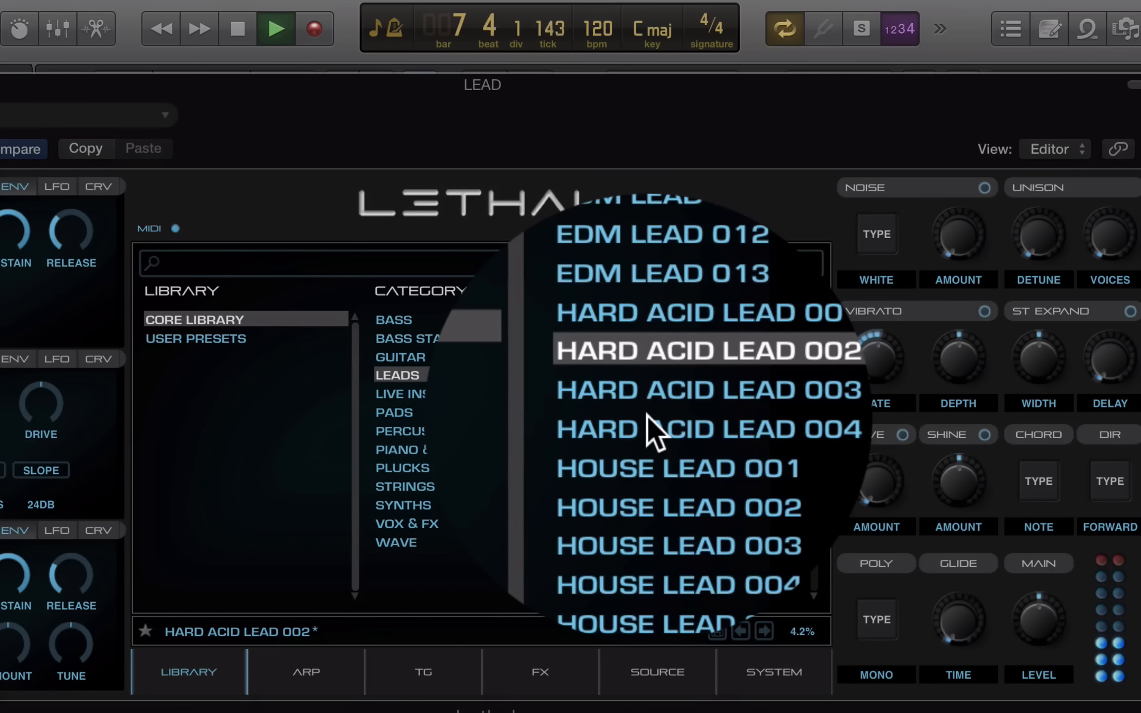
{"action": "left_click", "coordinate": [650, 430]}
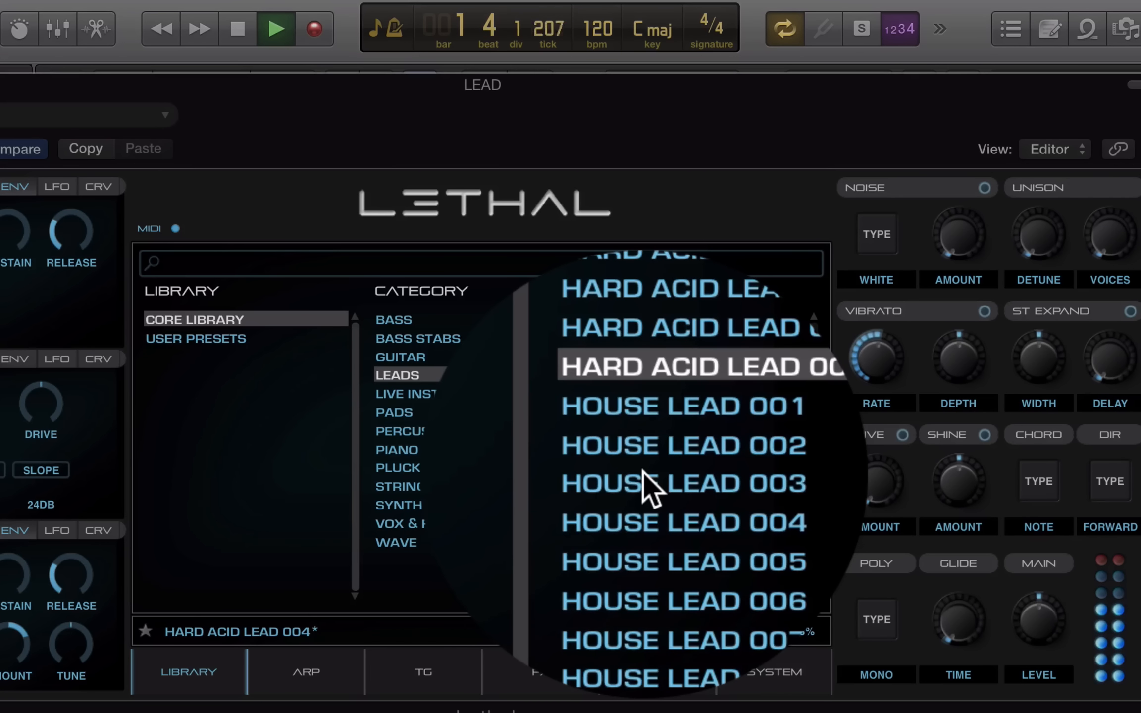
{"action": "left_click", "coordinate": [643, 472]}
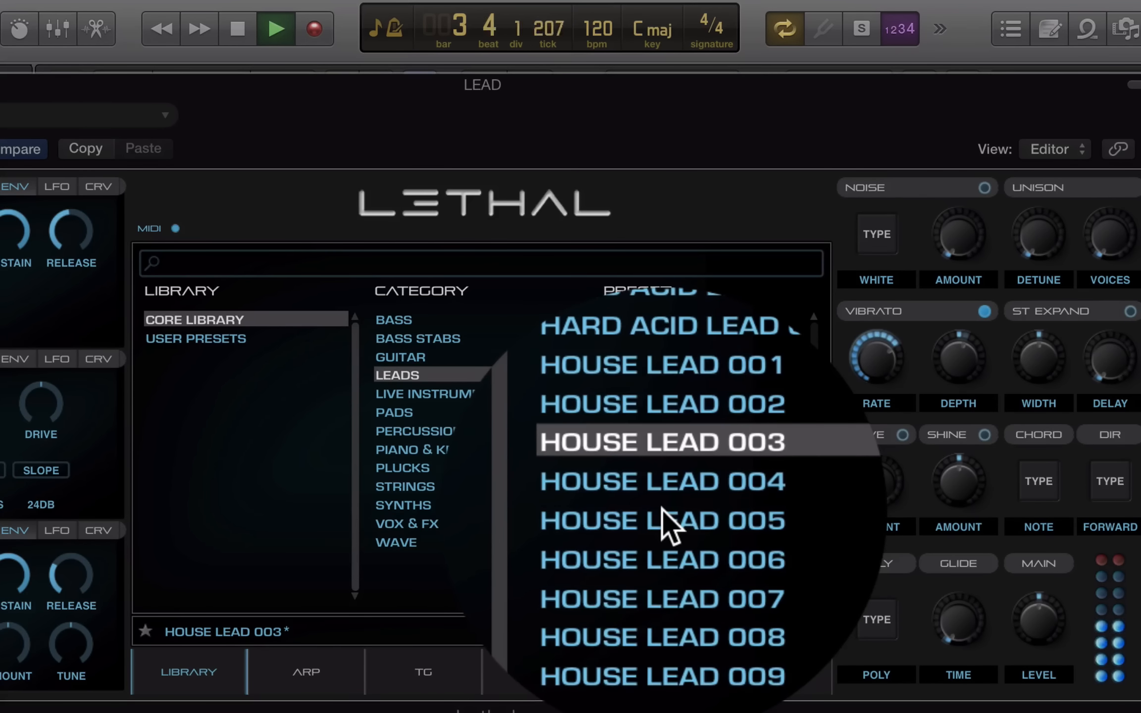
{"action": "left_click", "coordinate": [663, 508]}
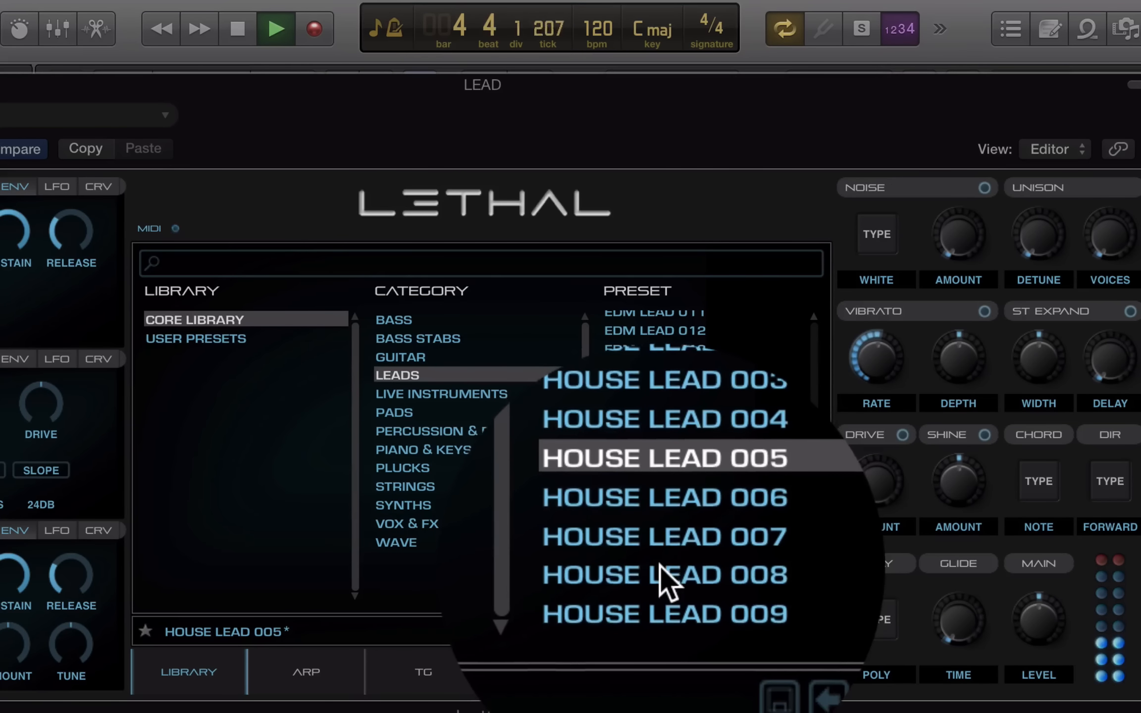
{"action": "left_click", "coordinate": [666, 577]}
{"action": "scroll", "coordinate": [681, 522], "scroll_direction": "down", "scroll_amount": 3}
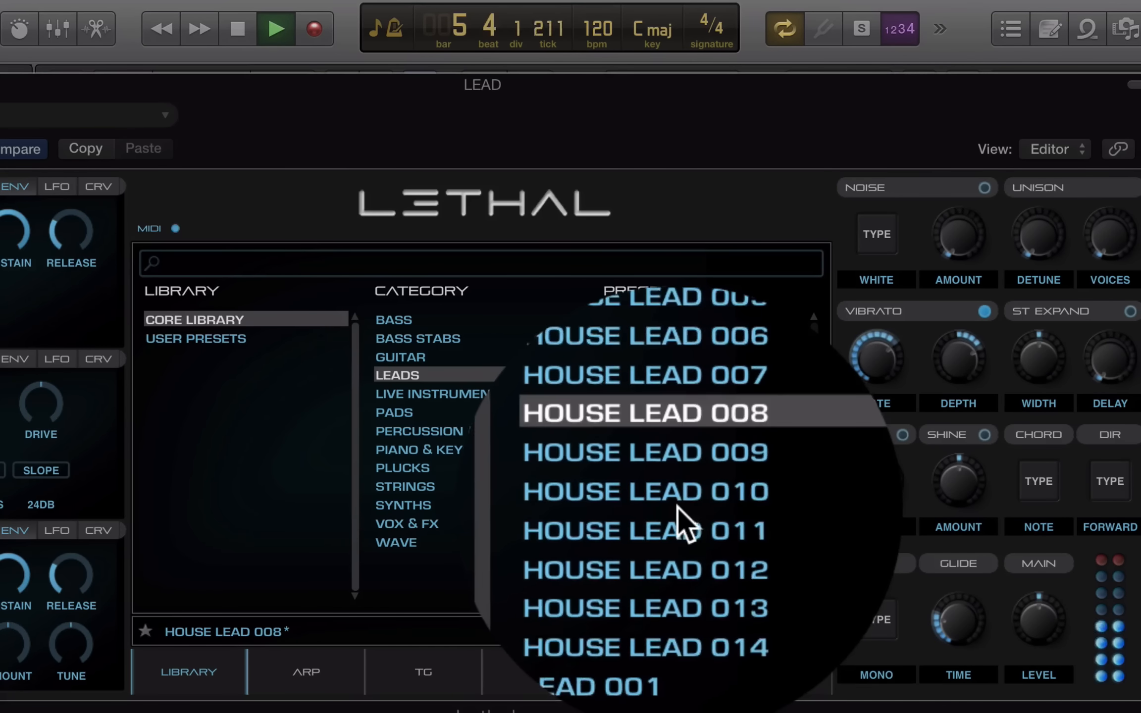
{"action": "left_click_drag", "start_coordinate": [815, 484], "coordinate": [817, 500]}
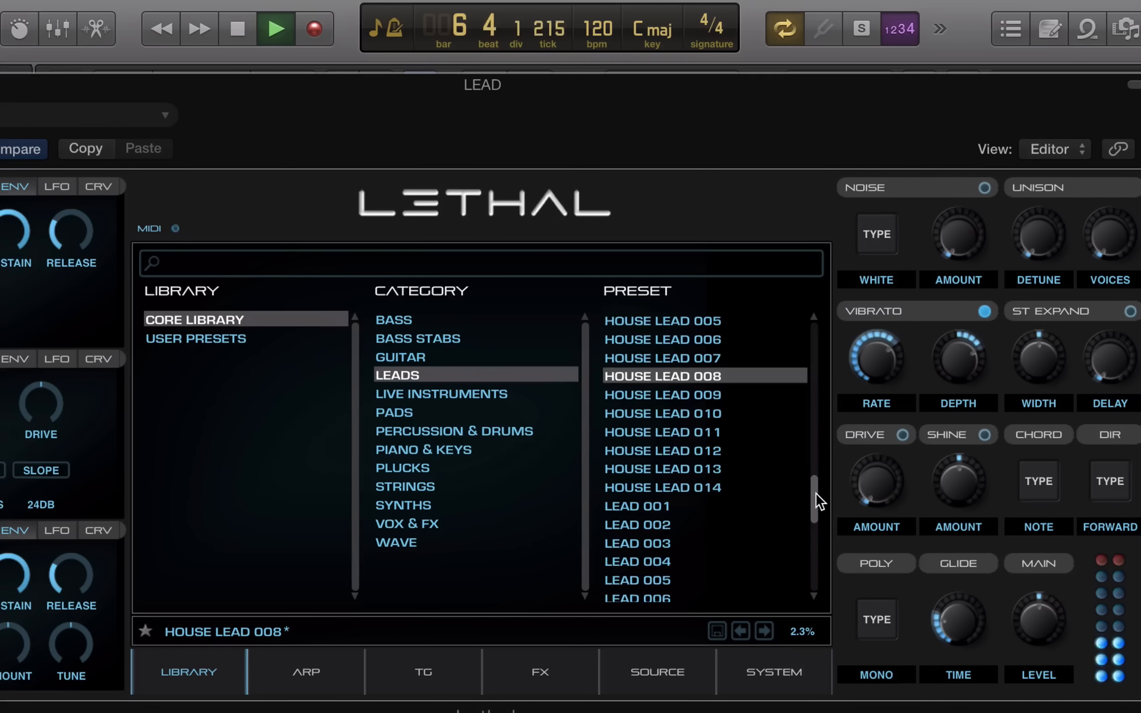
{"action": "left_click", "coordinate": [630, 446]}
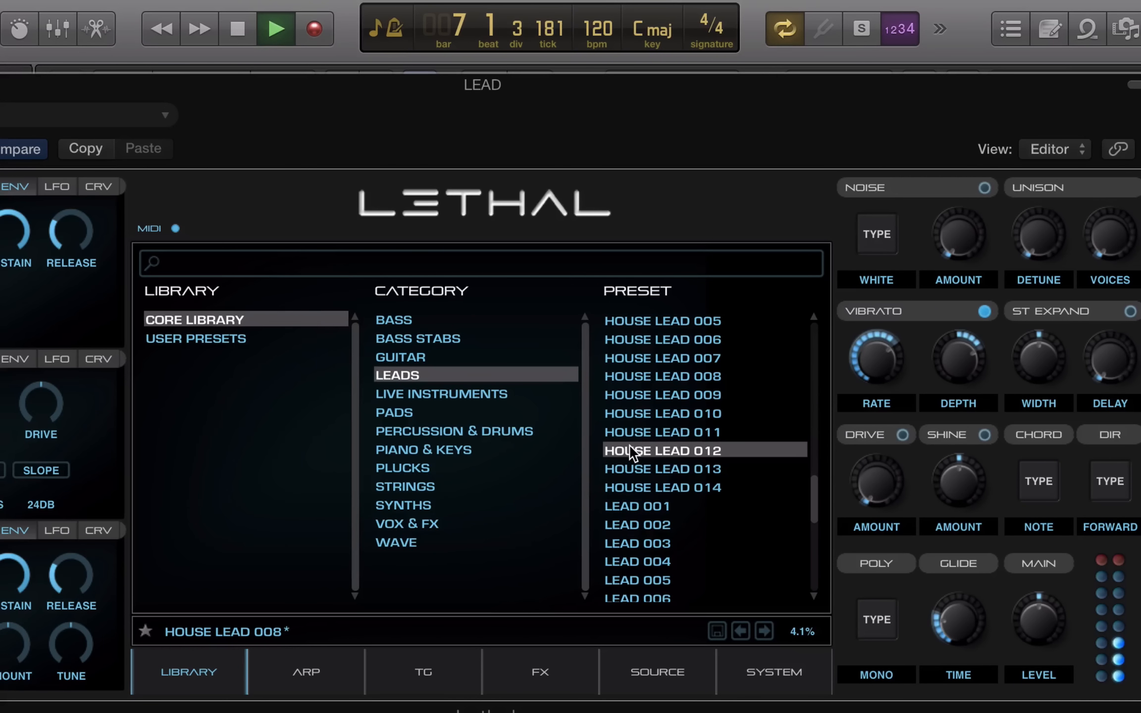
{"action": "left_click", "coordinate": [634, 506]}
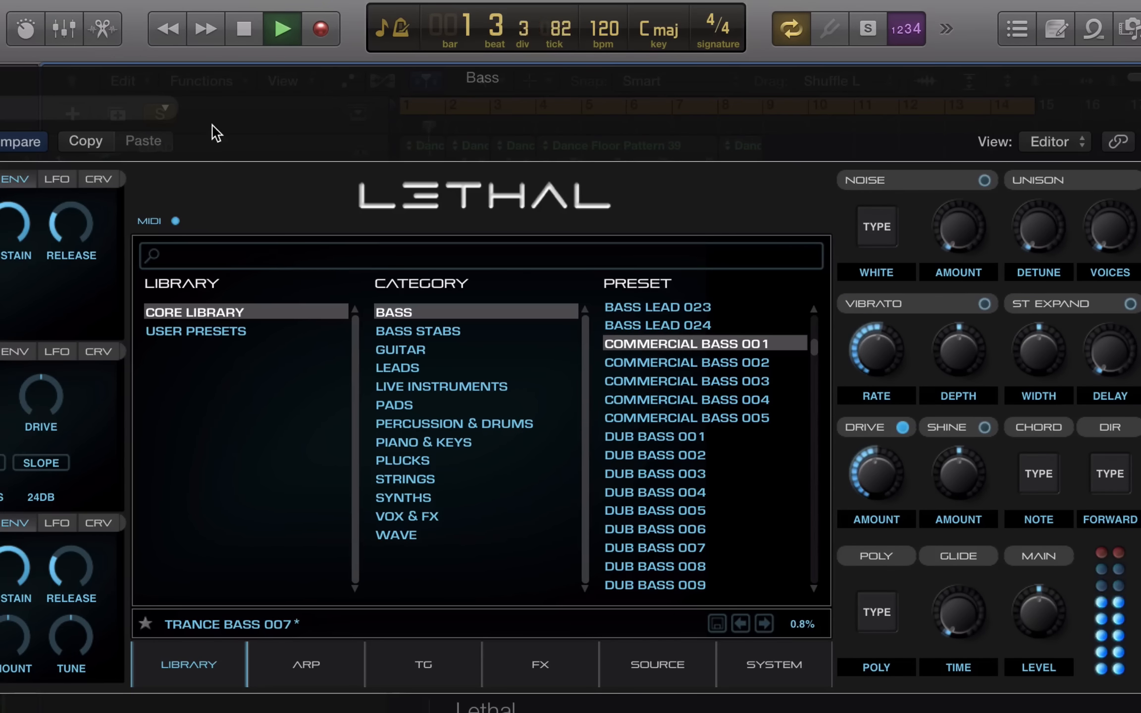
Audition Commercial Bass 004, 005 and Electro Bass 005, 009, 016, 021
{"action": "left_click", "coordinate": [631, 400]}
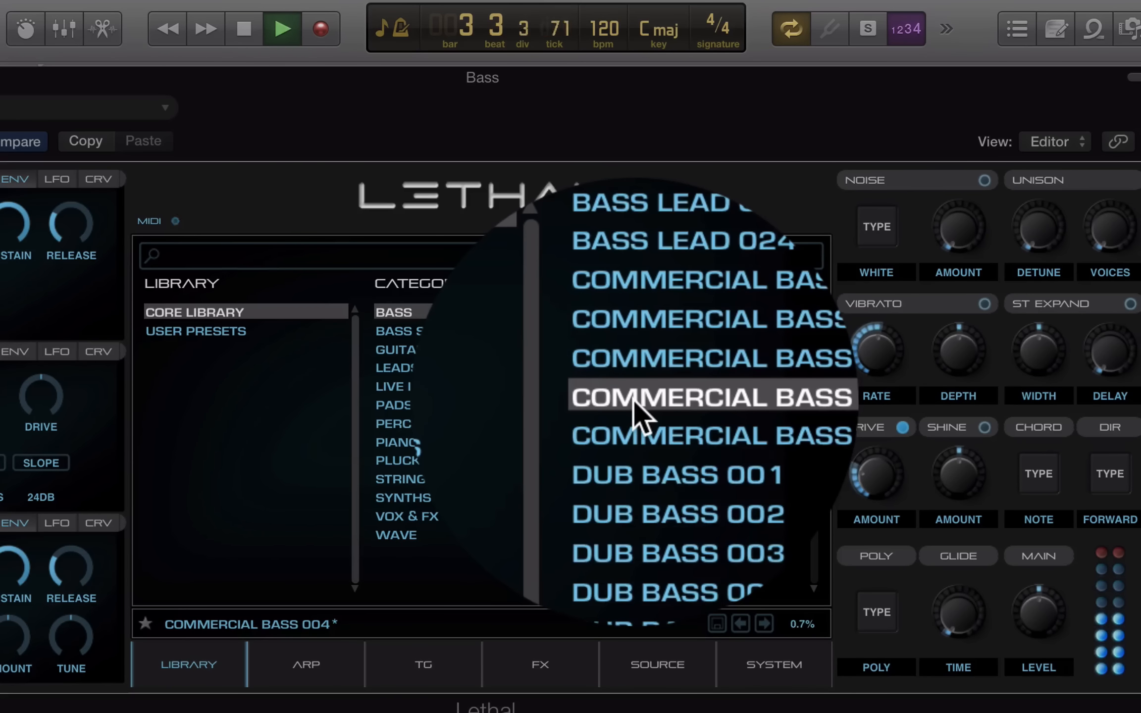
{"action": "left_click", "coordinate": [638, 434]}
{"action": "scroll", "coordinate": [643, 446], "scroll_direction": "down", "scroll_amount": 6}
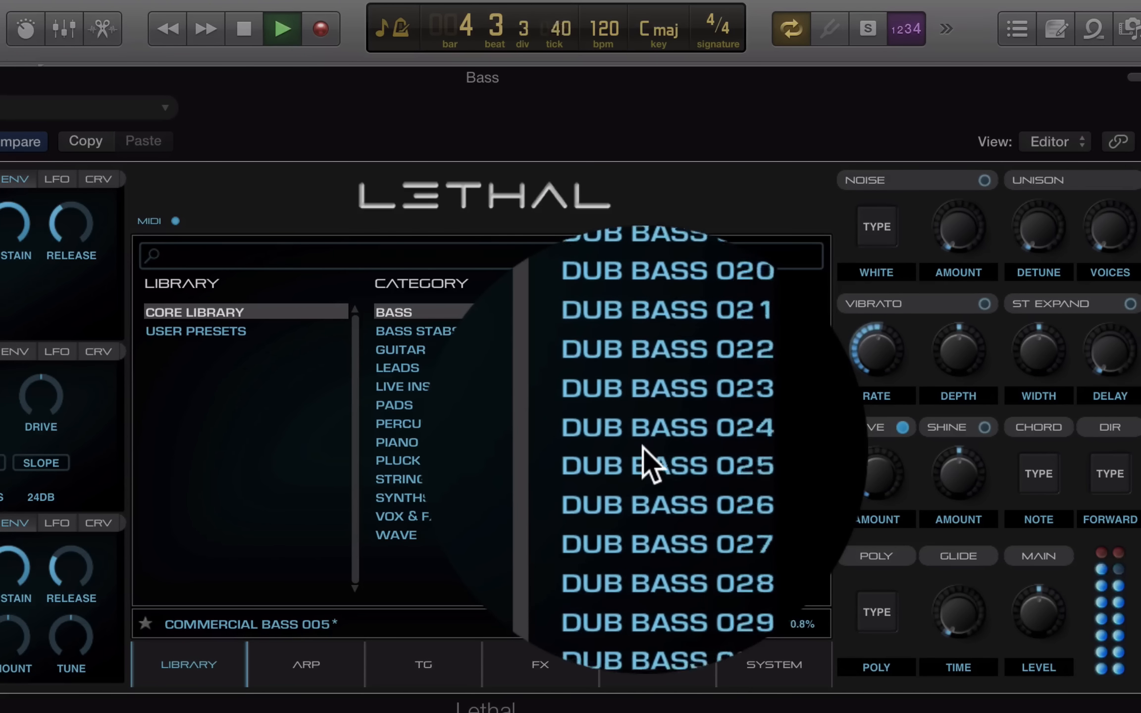
{"action": "scroll", "coordinate": [643, 447], "scroll_direction": "down", "scroll_amount": 5}
{"action": "left_click", "coordinate": [643, 461]}
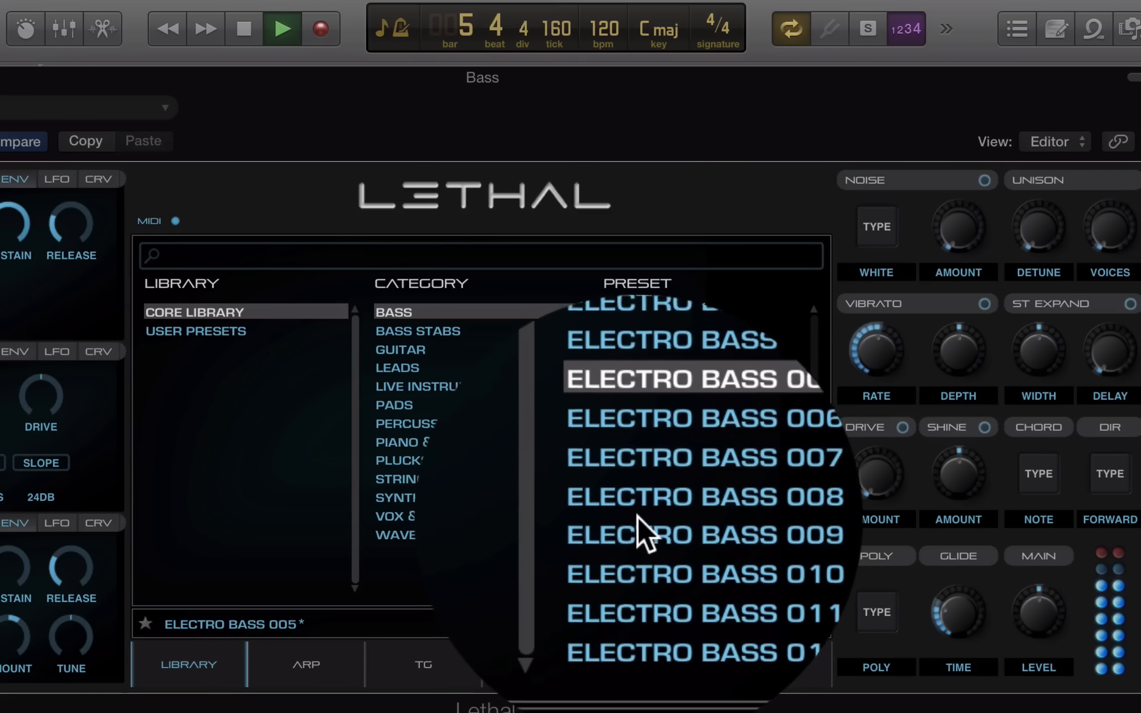
{"action": "left_click", "coordinate": [638, 517]}
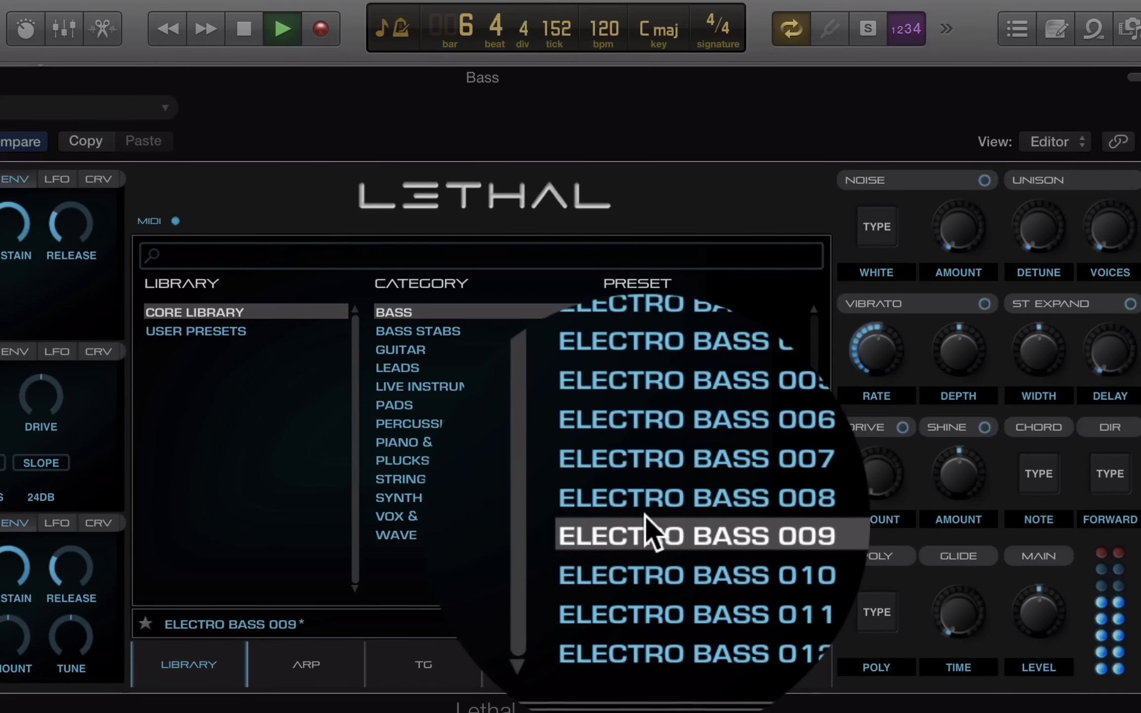
{"action": "scroll", "coordinate": [651, 530], "scroll_direction": "down", "scroll_amount": 4}
{"action": "left_click", "coordinate": [651, 515]}
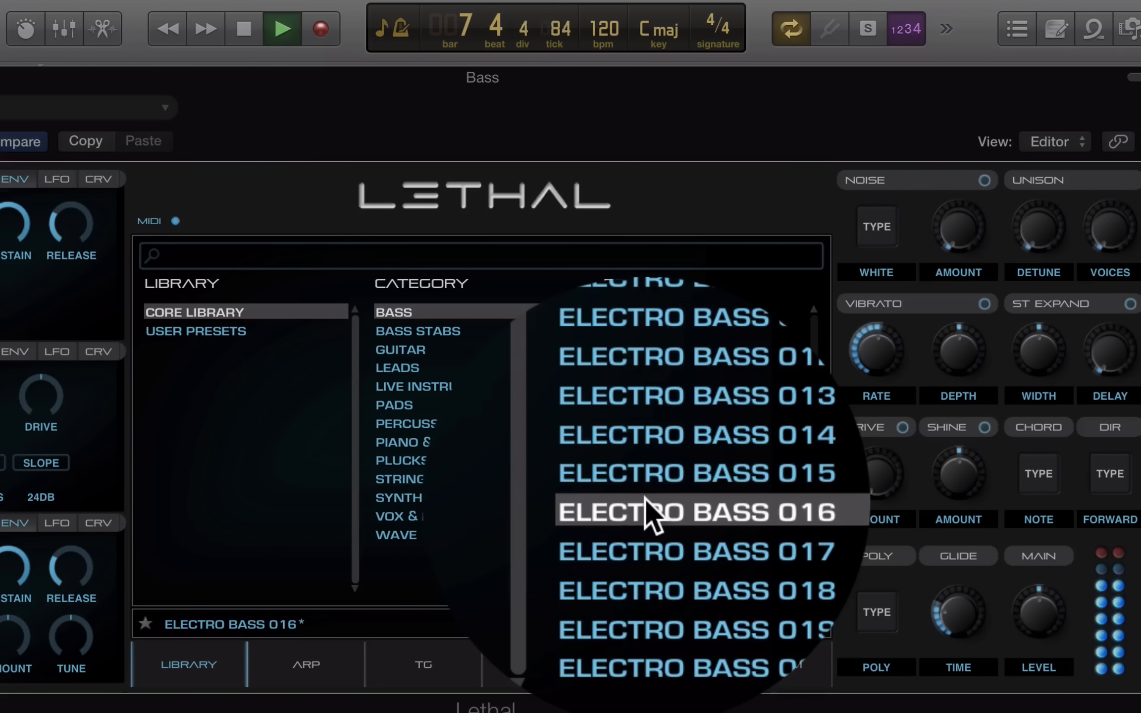
{"action": "scroll", "coordinate": [645, 496], "scroll_direction": "down", "scroll_amount": 4}
{"action": "left_click", "coordinate": [641, 454]}
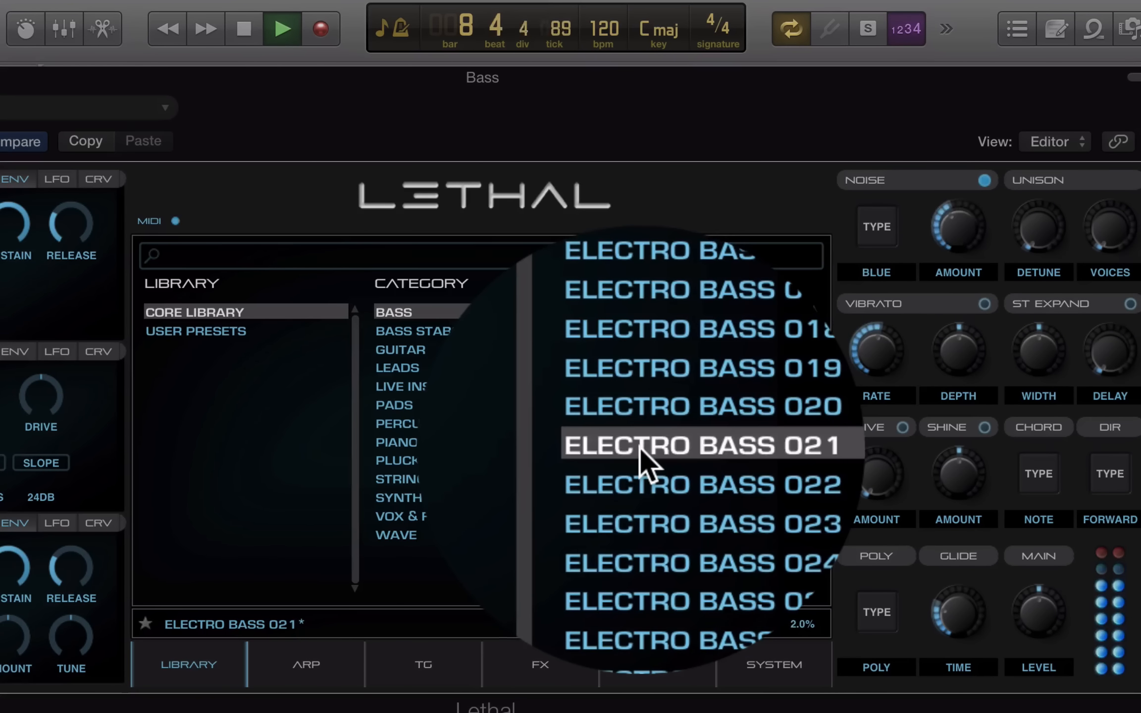
Audition Fretless Bass 002, 005 and 009
{"action": "scroll", "coordinate": [642, 453], "scroll_direction": "down", "scroll_amount": 5}
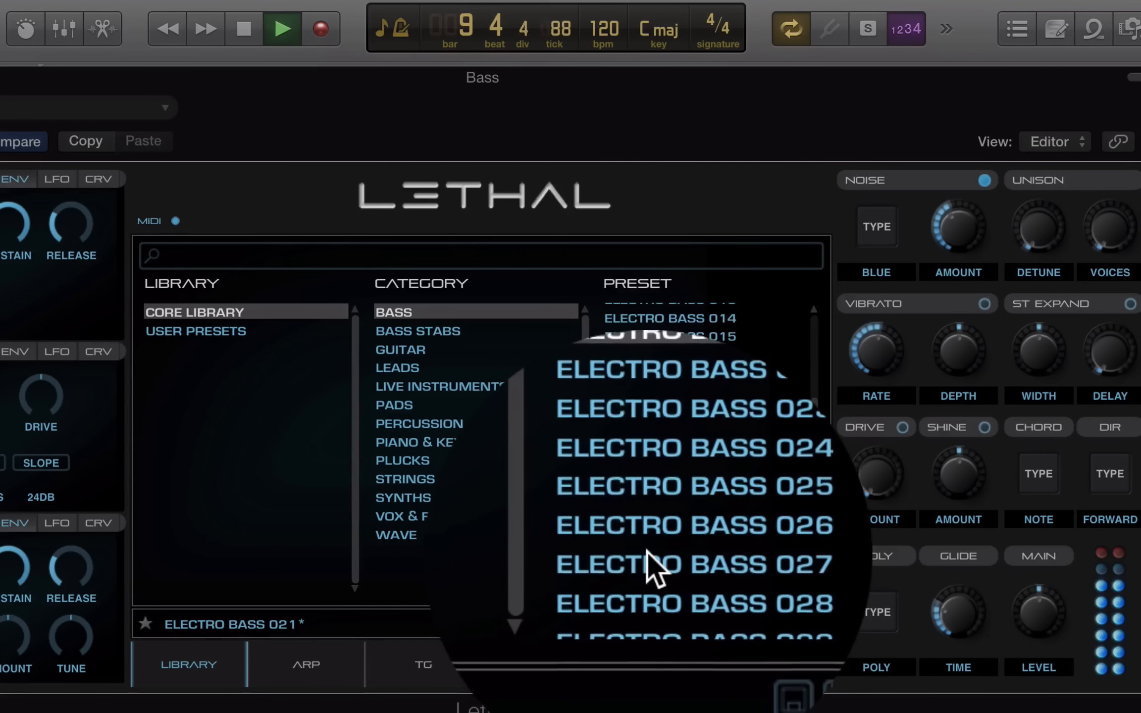
{"action": "left_click", "coordinate": [647, 389]}
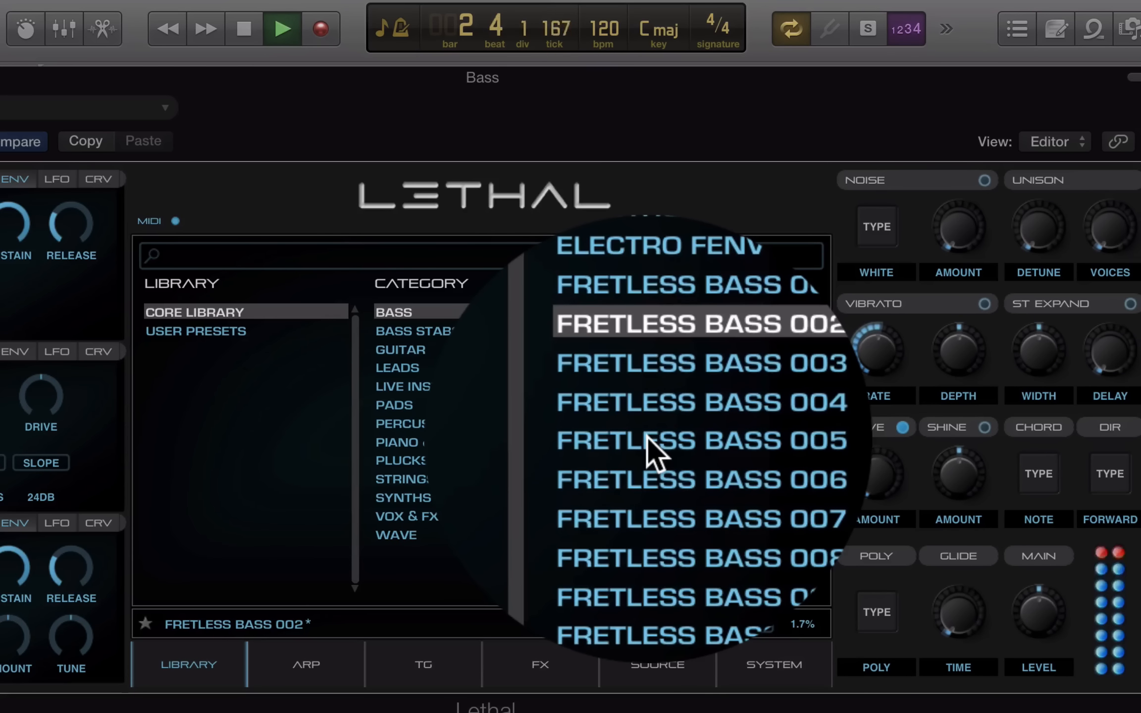
{"action": "left_click", "coordinate": [647, 439]}
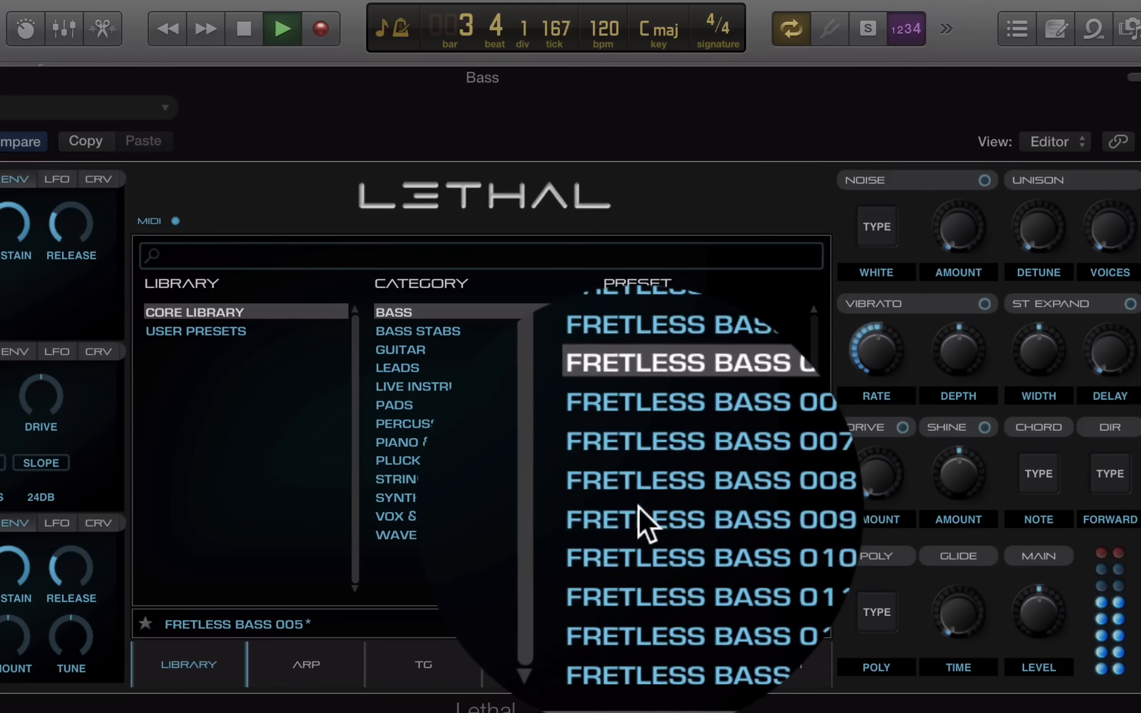
{"action": "left_click", "coordinate": [644, 521]}
{"action": "scroll", "coordinate": [644, 521], "scroll_direction": "down", "scroll_amount": 10}
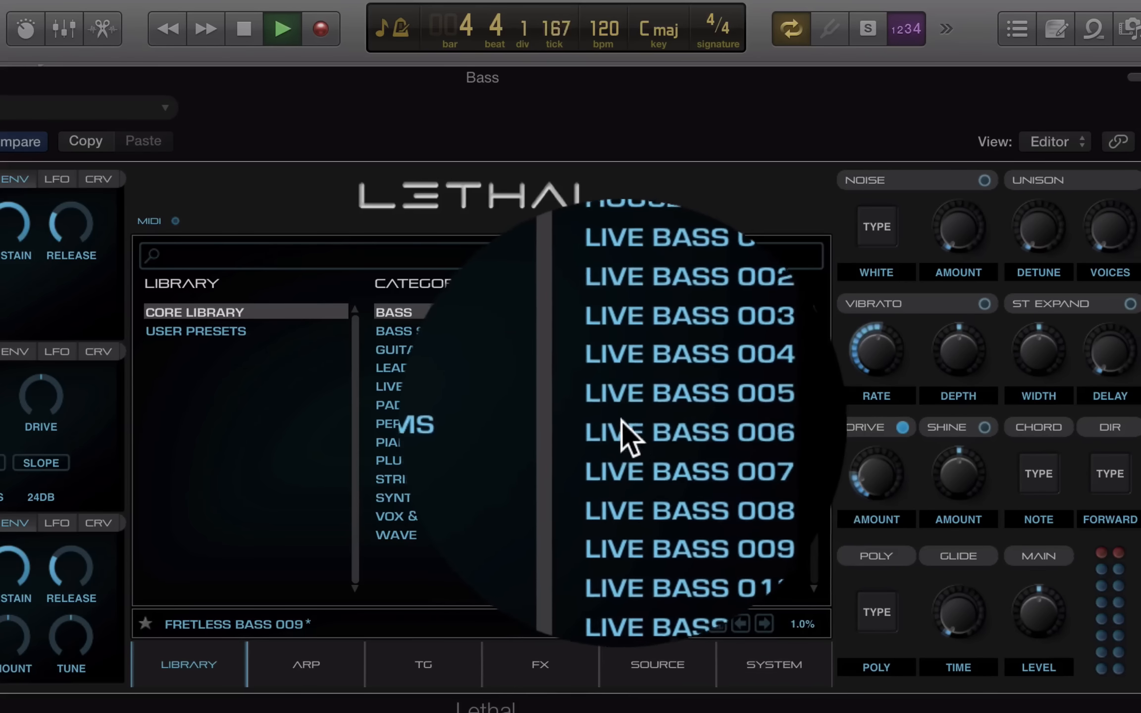
Audition Live Bass 006, 010, 001 and 007
{"action": "left_click", "coordinate": [622, 421]}
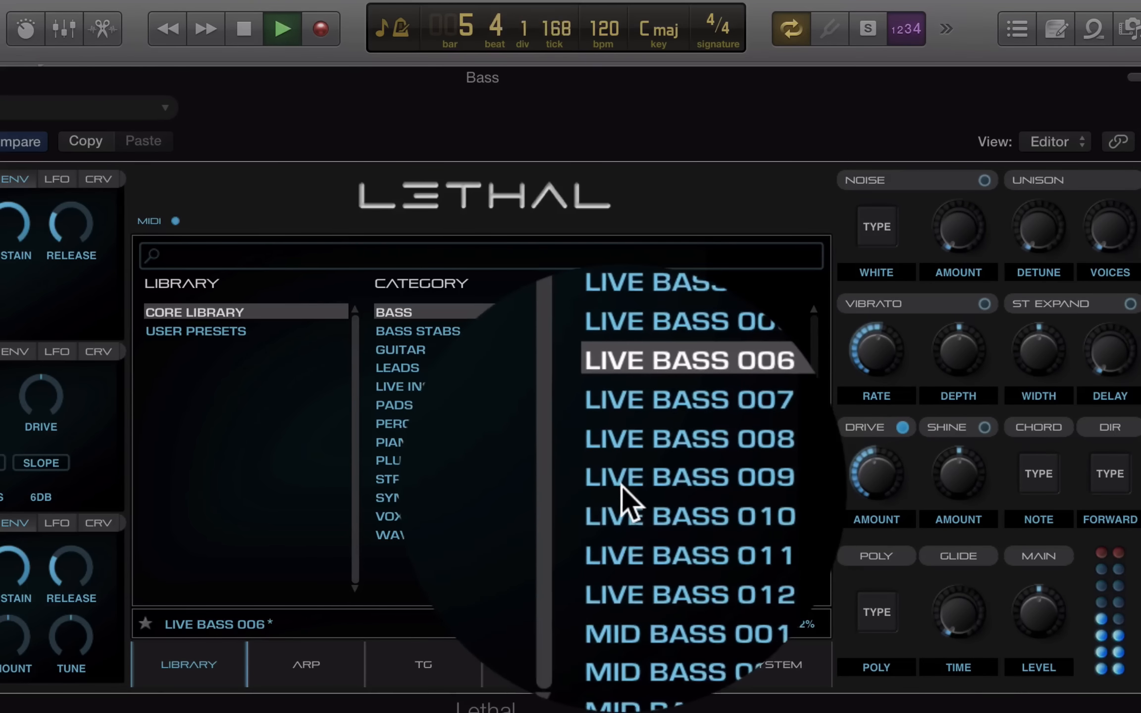
{"action": "left_click", "coordinate": [626, 493]}
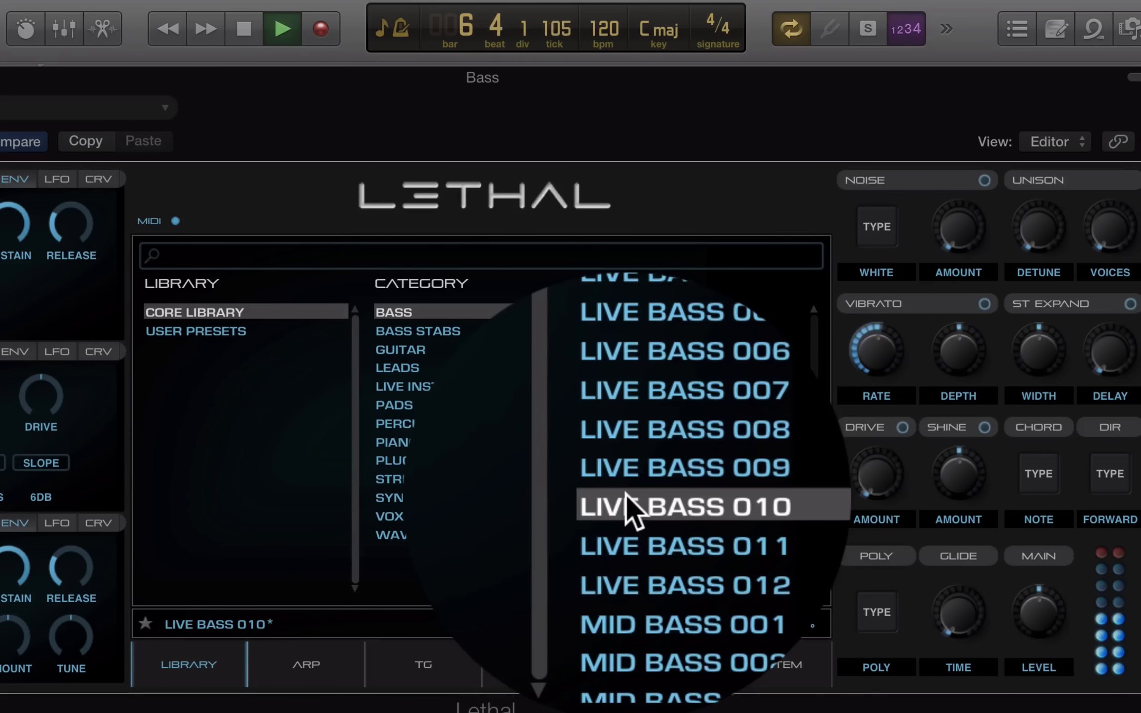
{"action": "left_click", "coordinate": [629, 339]}
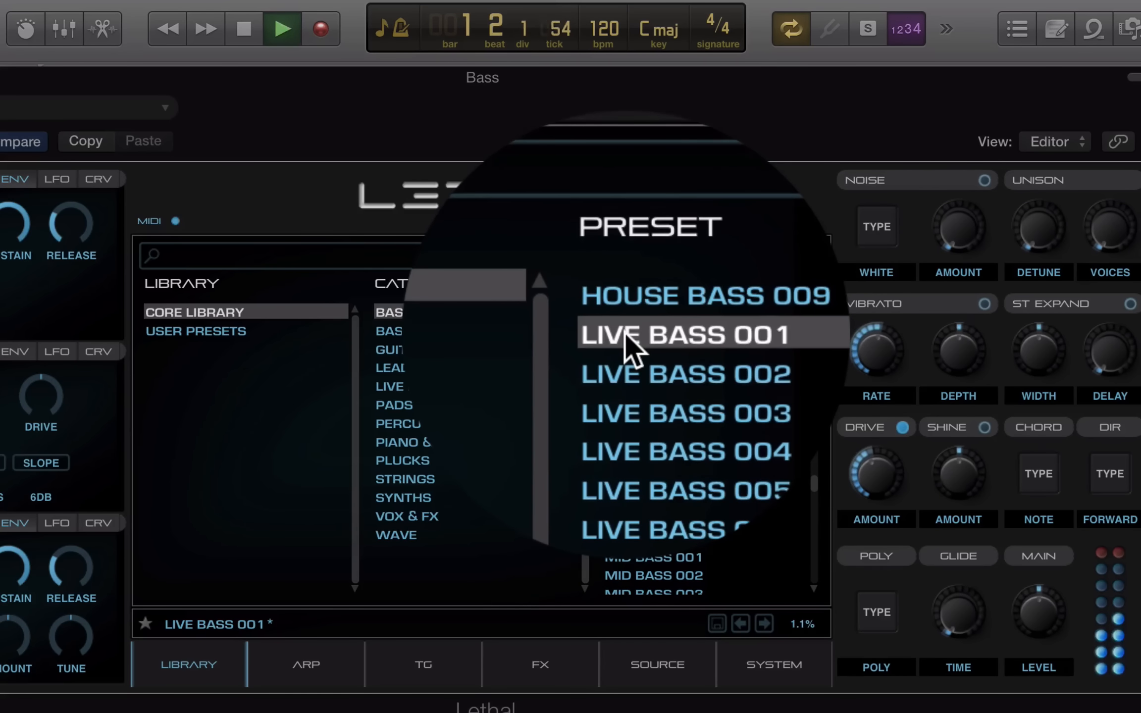
{"action": "left_click", "coordinate": [634, 453]}
{"action": "scroll", "coordinate": [641, 550], "scroll_direction": "down", "scroll_amount": 3}
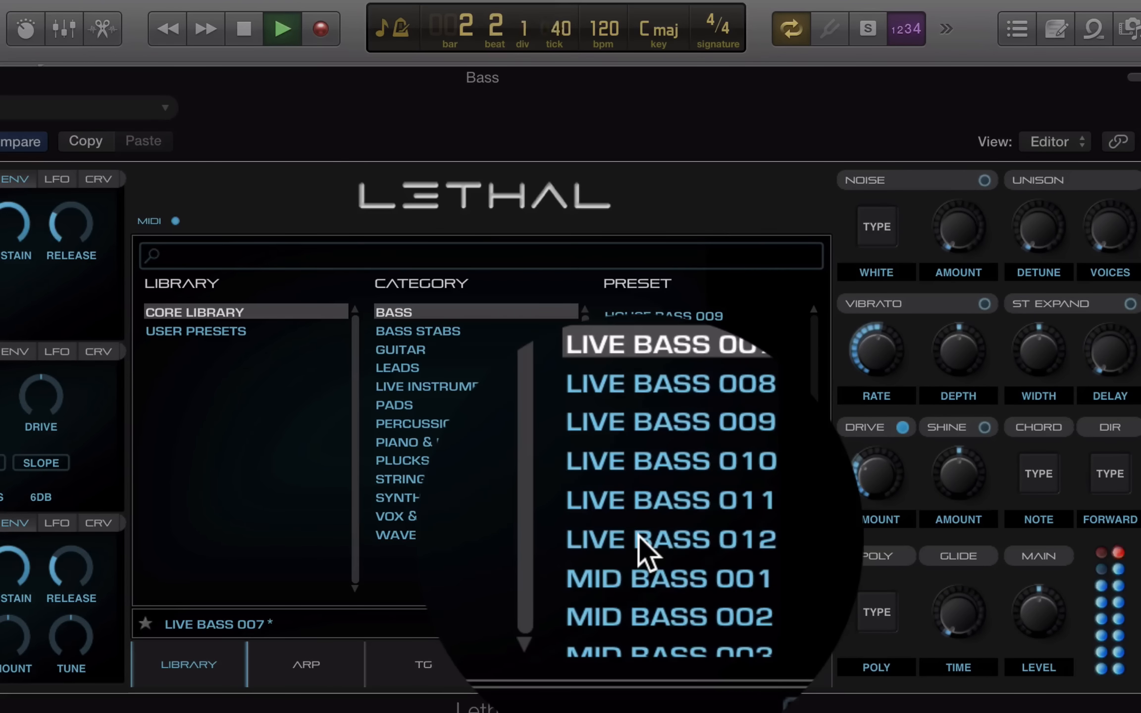
{"action": "scroll", "coordinate": [643, 550], "scroll_direction": "down", "scroll_amount": 5}
{"action": "scroll", "coordinate": [638, 484], "scroll_direction": "up", "scroll_amount": 5}
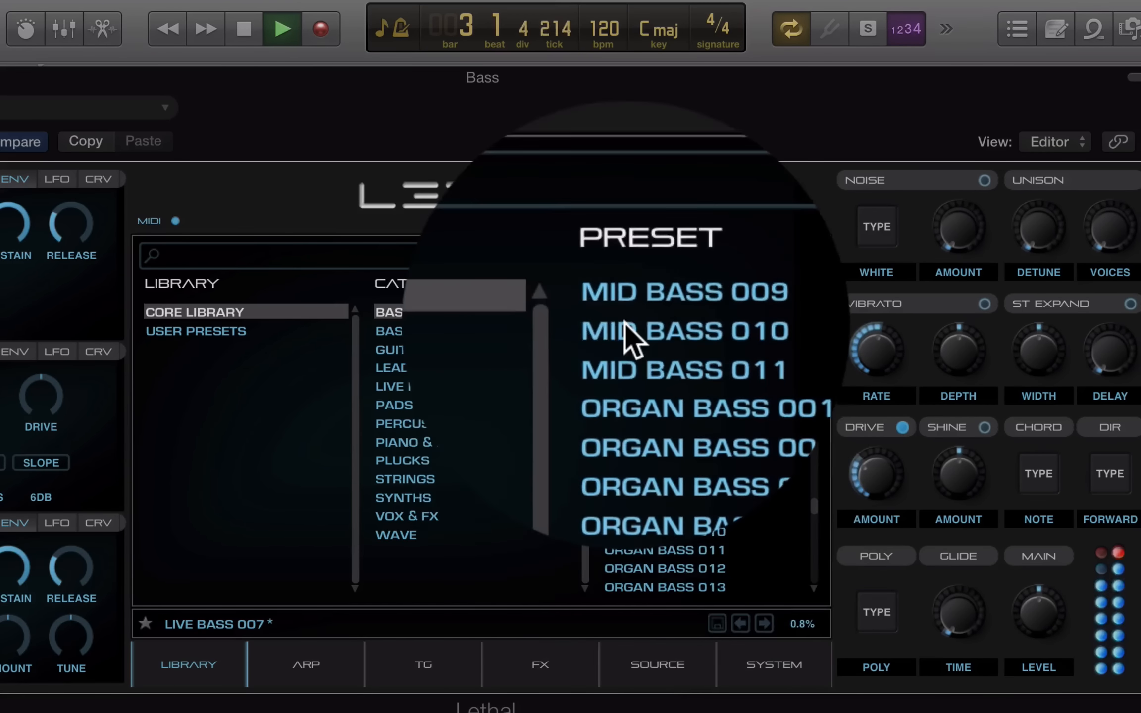
Audition Mid Bass 010, Organ Bass 008, Reese Bass 005, 009, ending on Sub Bass 011
{"action": "left_click", "coordinate": [620, 329]}
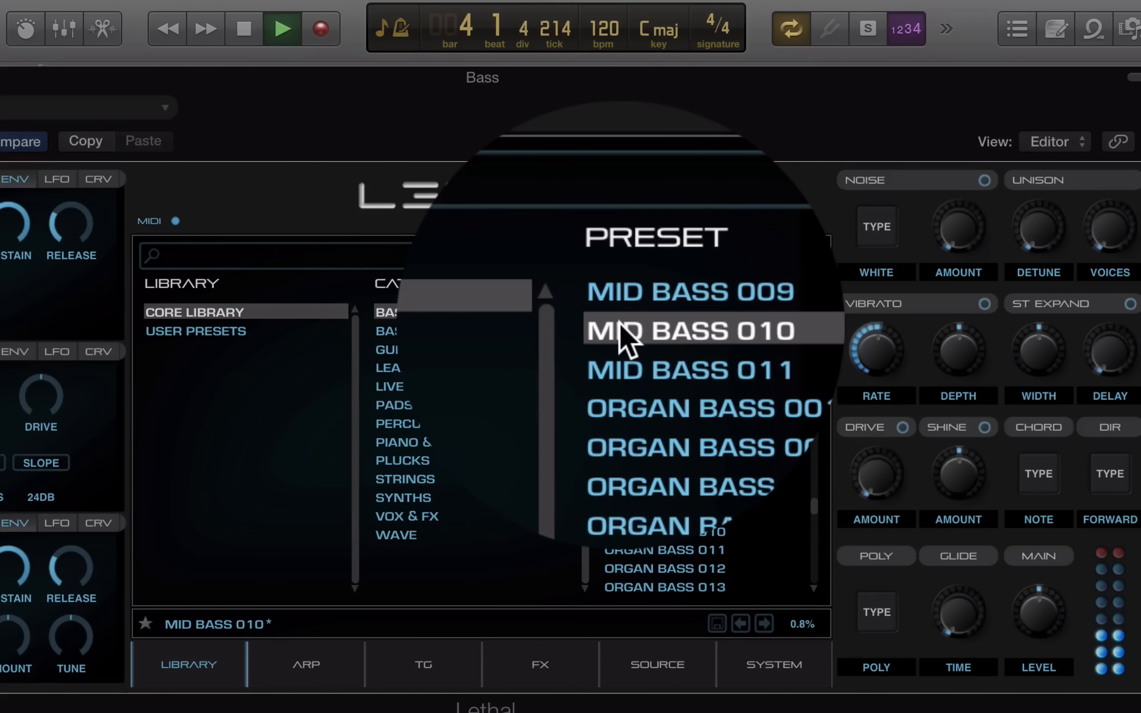
{"action": "scroll", "coordinate": [634, 495], "scroll_direction": "down", "scroll_amount": 3}
{"action": "left_click", "coordinate": [637, 502]}
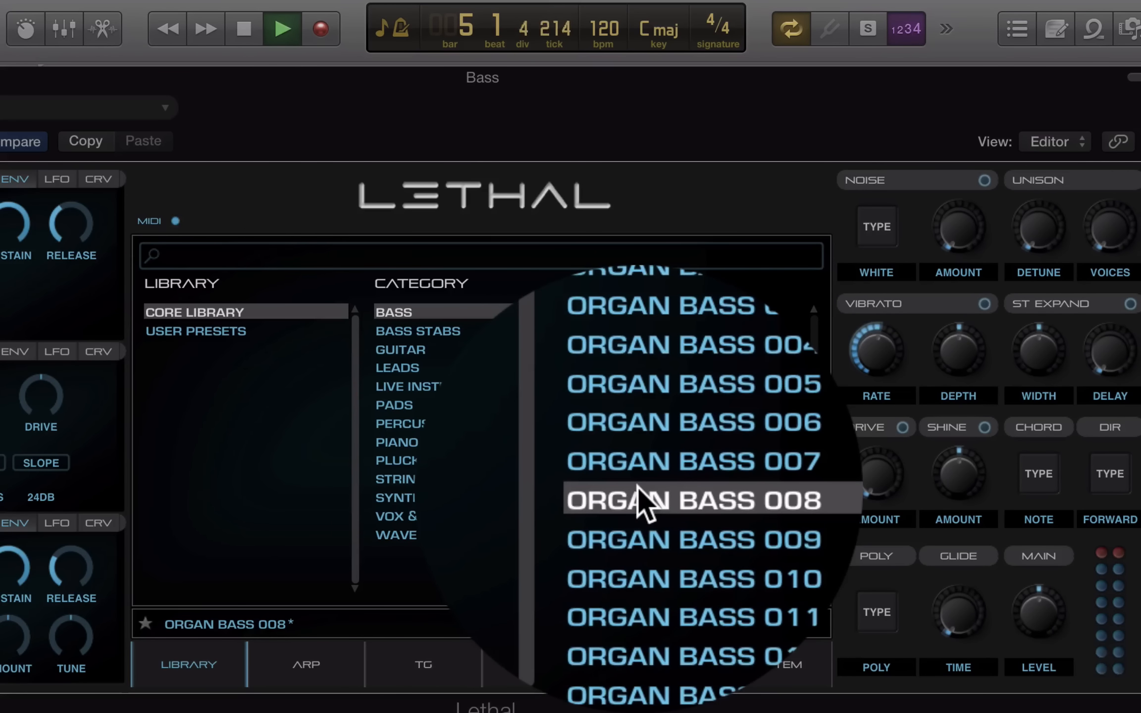
{"action": "scroll", "coordinate": [644, 505], "scroll_direction": "down", "scroll_amount": 5}
{"action": "scroll", "coordinate": [634, 470], "scroll_direction": "up", "scroll_amount": 3}
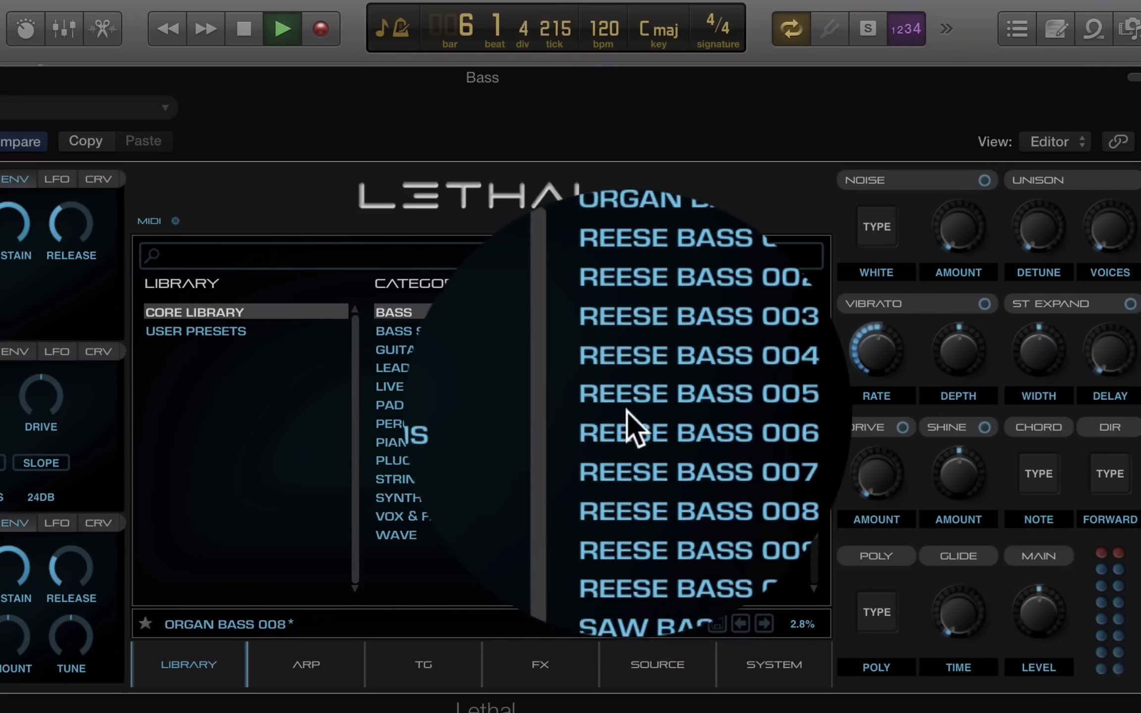
{"action": "left_click", "coordinate": [627, 403]}
{"action": "scroll", "coordinate": [624, 446], "scroll_direction": "down", "scroll_amount": 2}
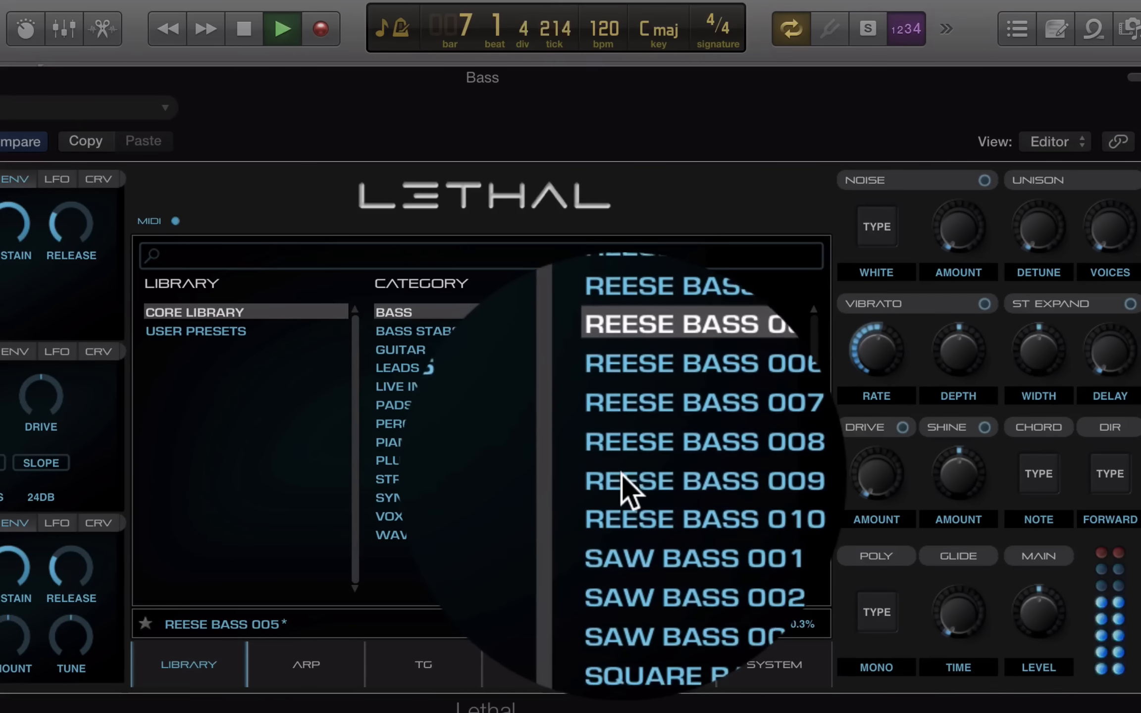
{"action": "left_click", "coordinate": [622, 476]}
{"action": "scroll", "coordinate": [637, 445], "scroll_direction": "down", "scroll_amount": 8}
{"action": "left_click", "coordinate": [635, 361]}
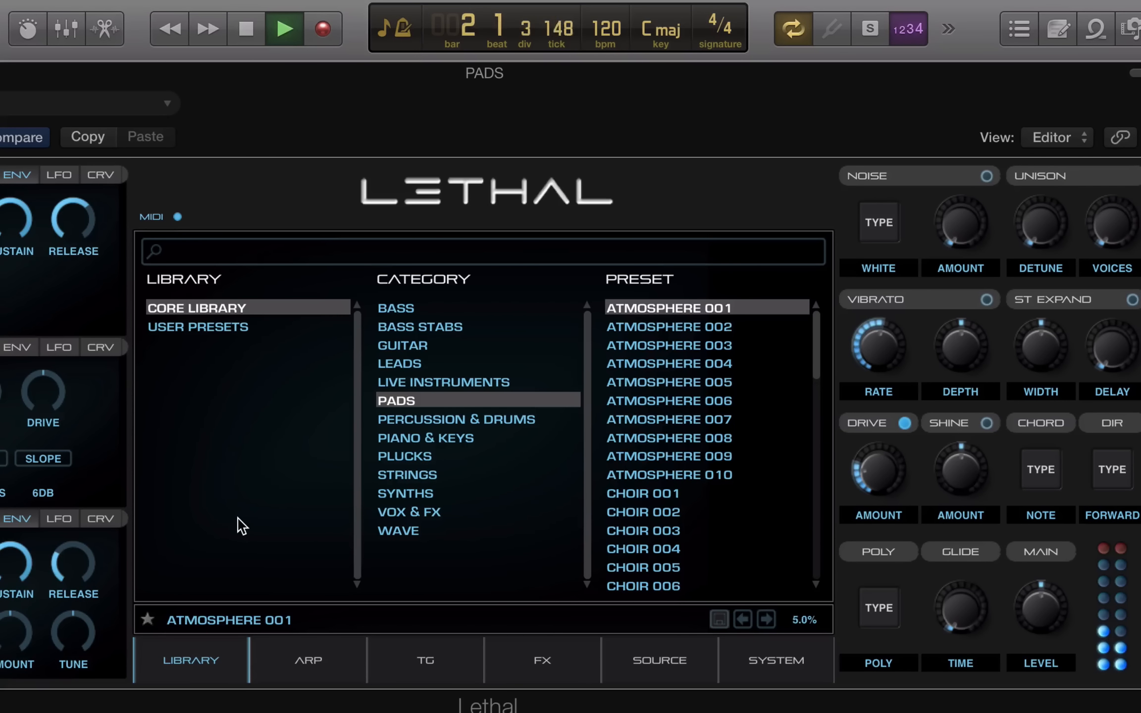
Audition Atmosphere 007, Choir 002, Choir 006 and Pad 003
{"action": "left_click", "coordinate": [658, 418]}
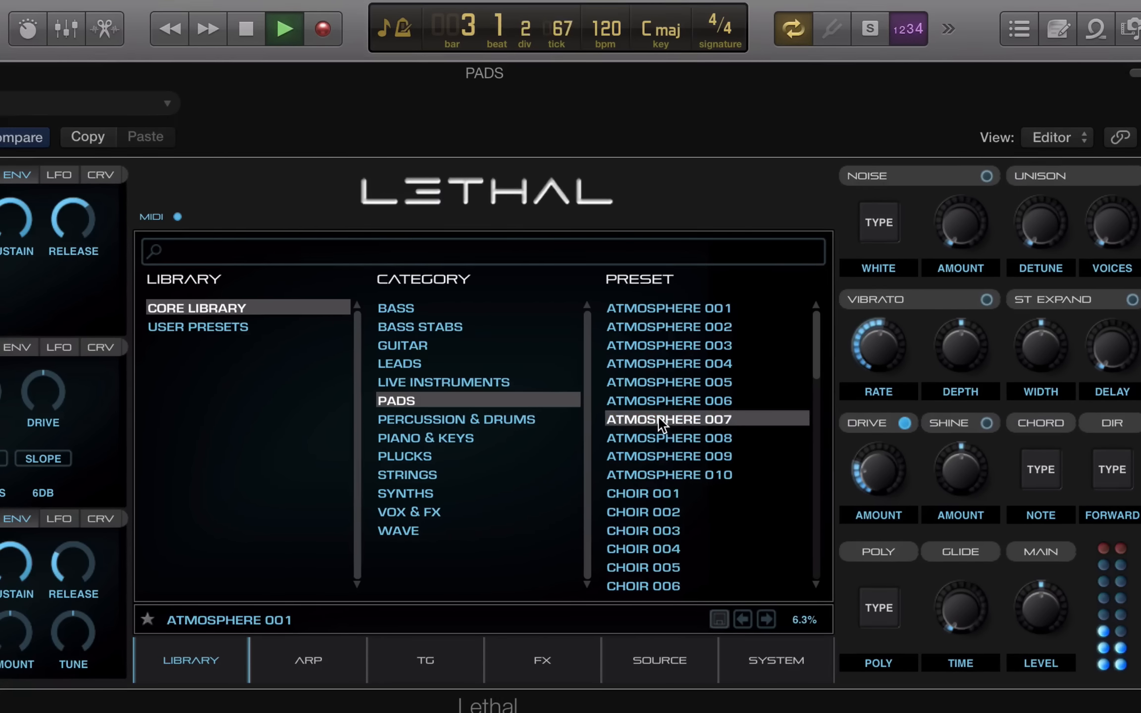
{"action": "left_click", "coordinate": [636, 510]}
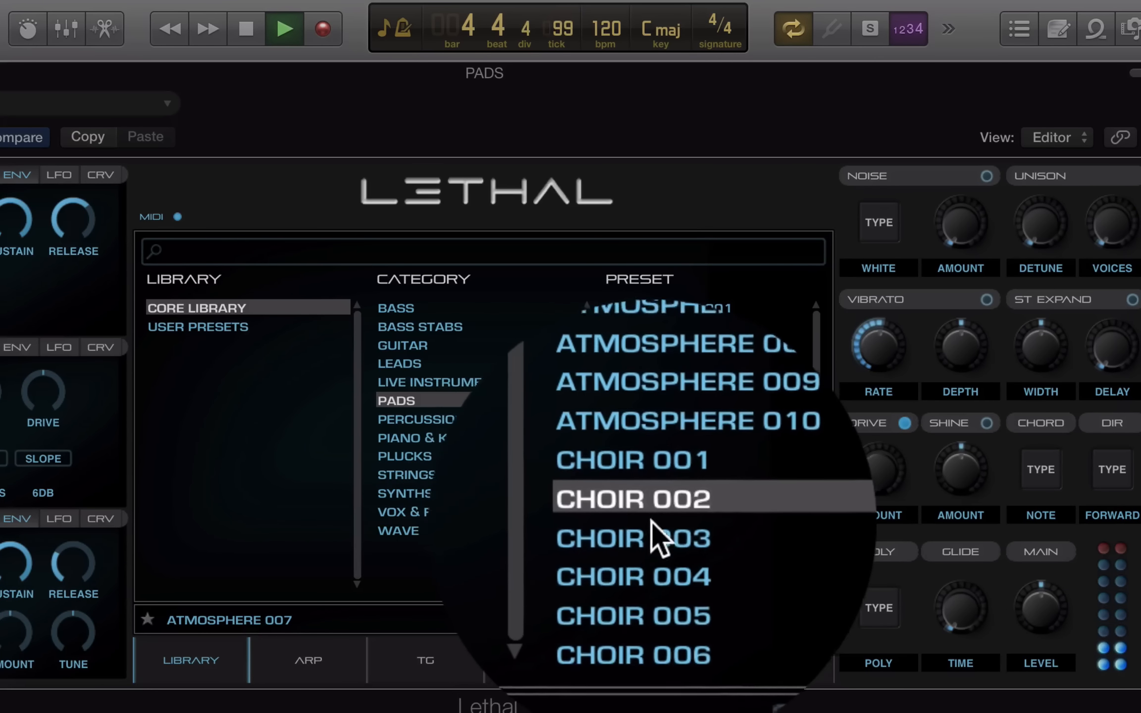
{"action": "scroll", "coordinate": [657, 520], "scroll_direction": "down", "scroll_amount": 5}
{"action": "scroll", "coordinate": [657, 521], "scroll_direction": "up", "scroll_amount": 4}
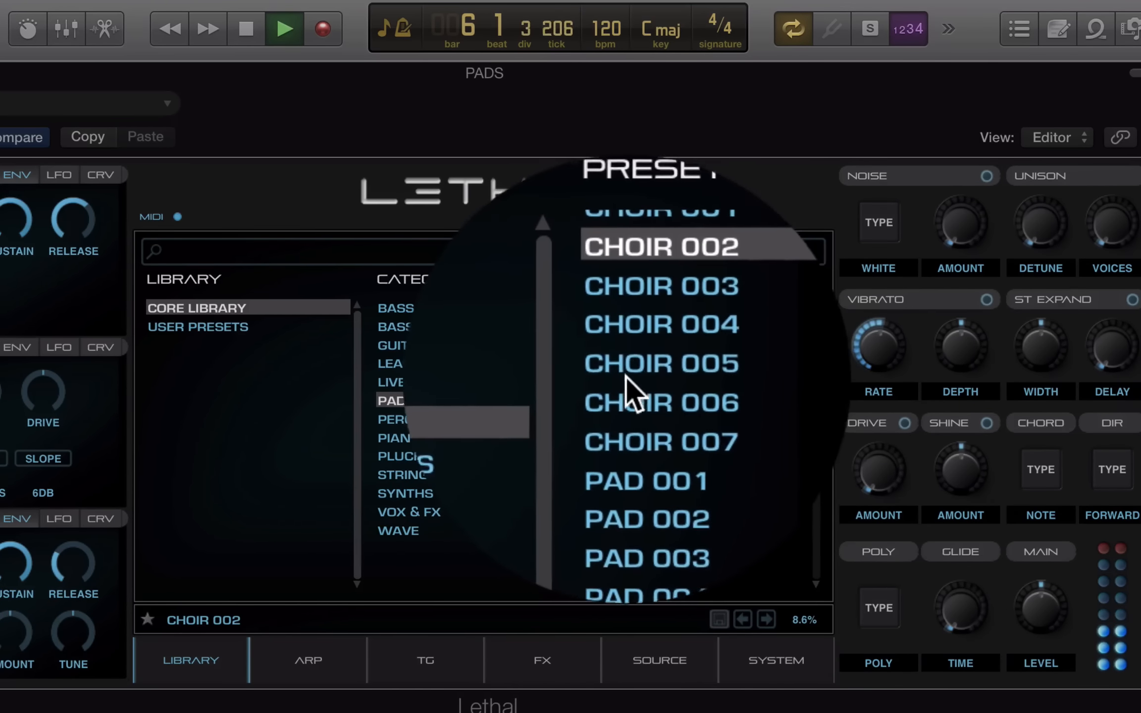
{"action": "left_click", "coordinate": [627, 391]}
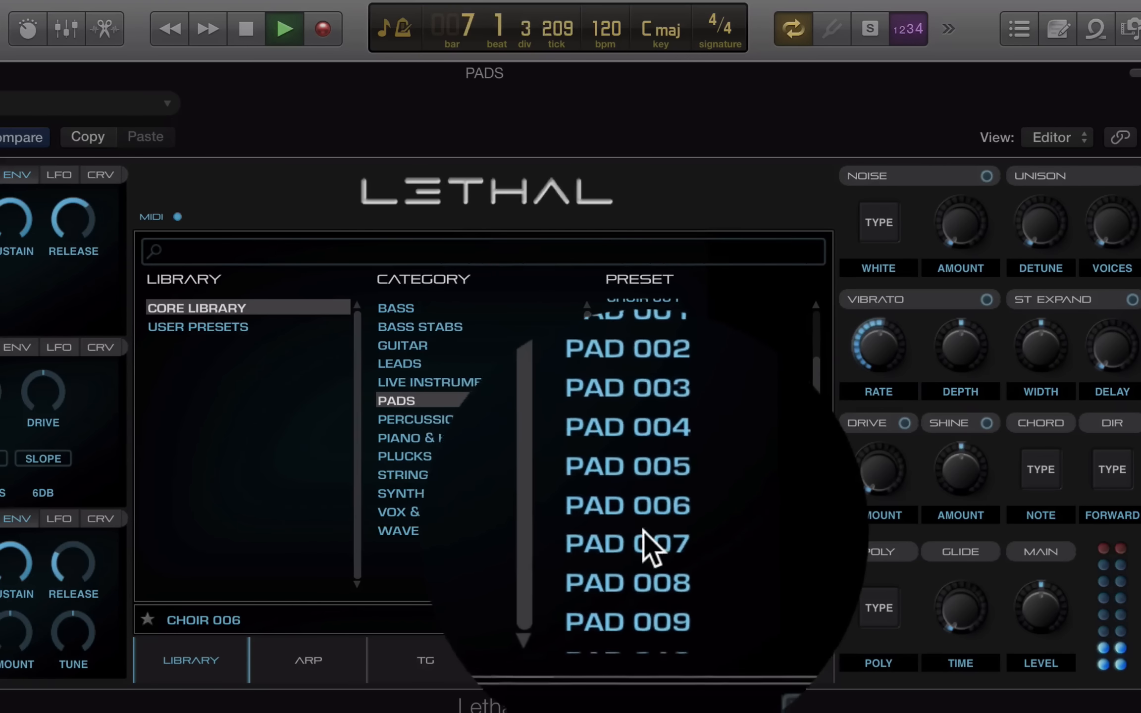
{"action": "left_click", "coordinate": [642, 461]}
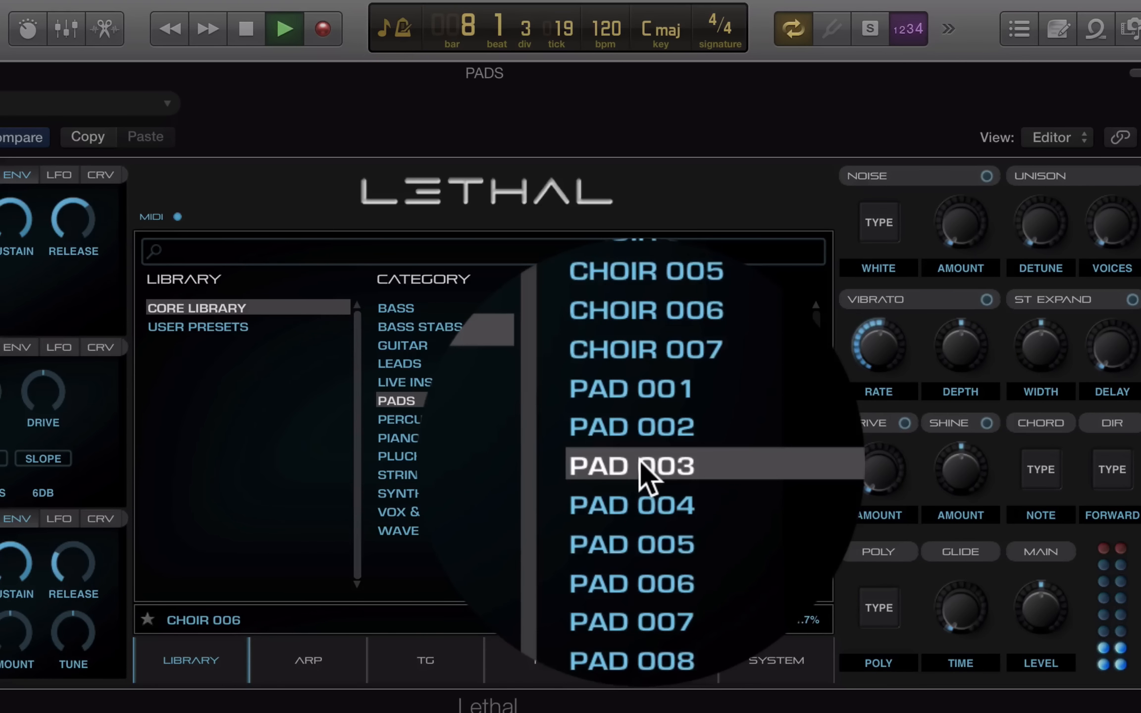
Audition Pad 021, 026, 034, 038, 043, then try Pad 045
{"action": "scroll", "coordinate": [658, 501], "scroll_direction": "down", "scroll_amount": 5}
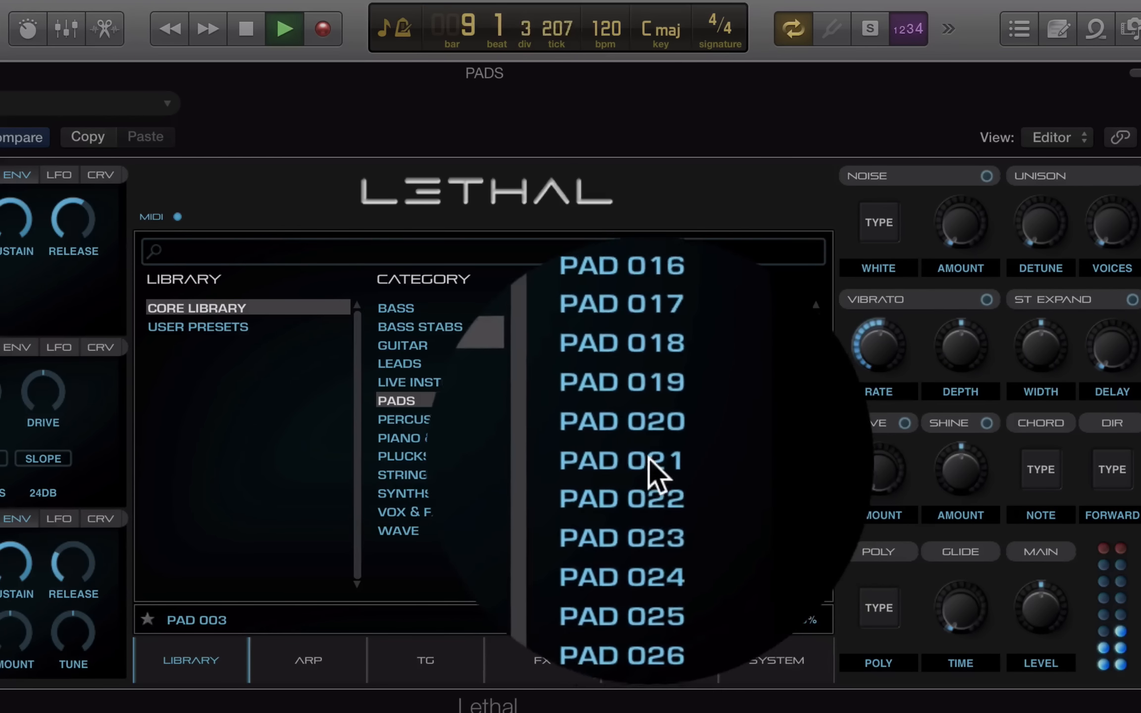
{"action": "left_click", "coordinate": [647, 458]}
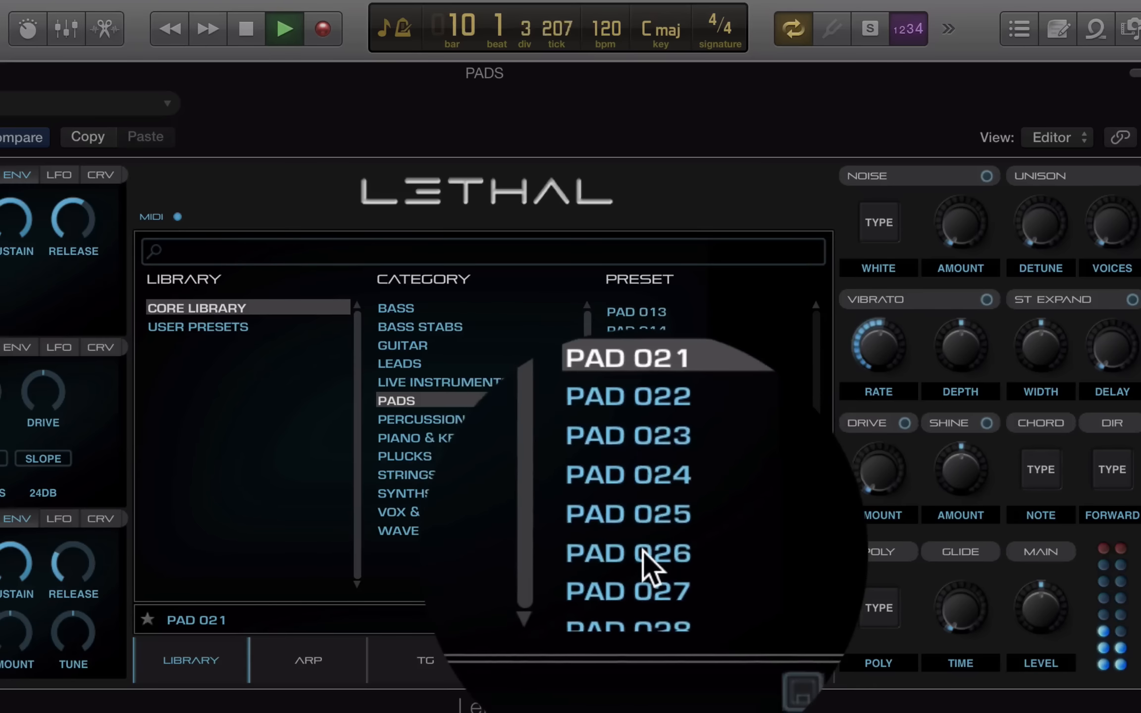
{"action": "left_click", "coordinate": [643, 547]}
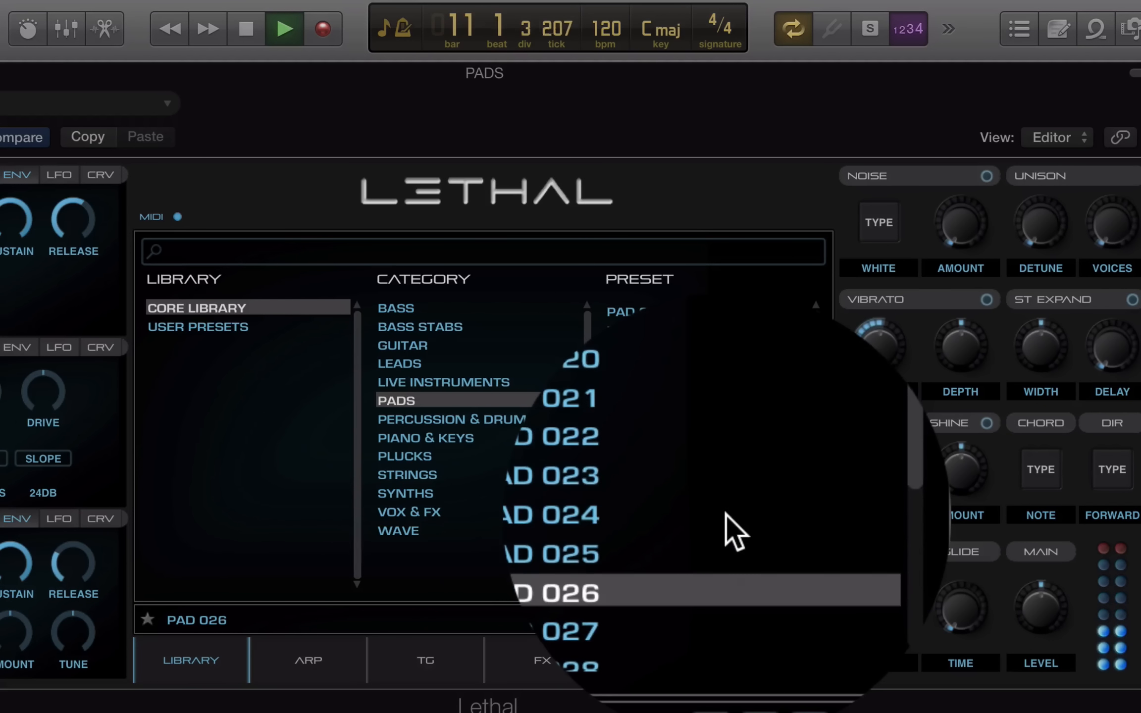
{"action": "scroll", "coordinate": [726, 530], "scroll_direction": "down", "scroll_amount": 4}
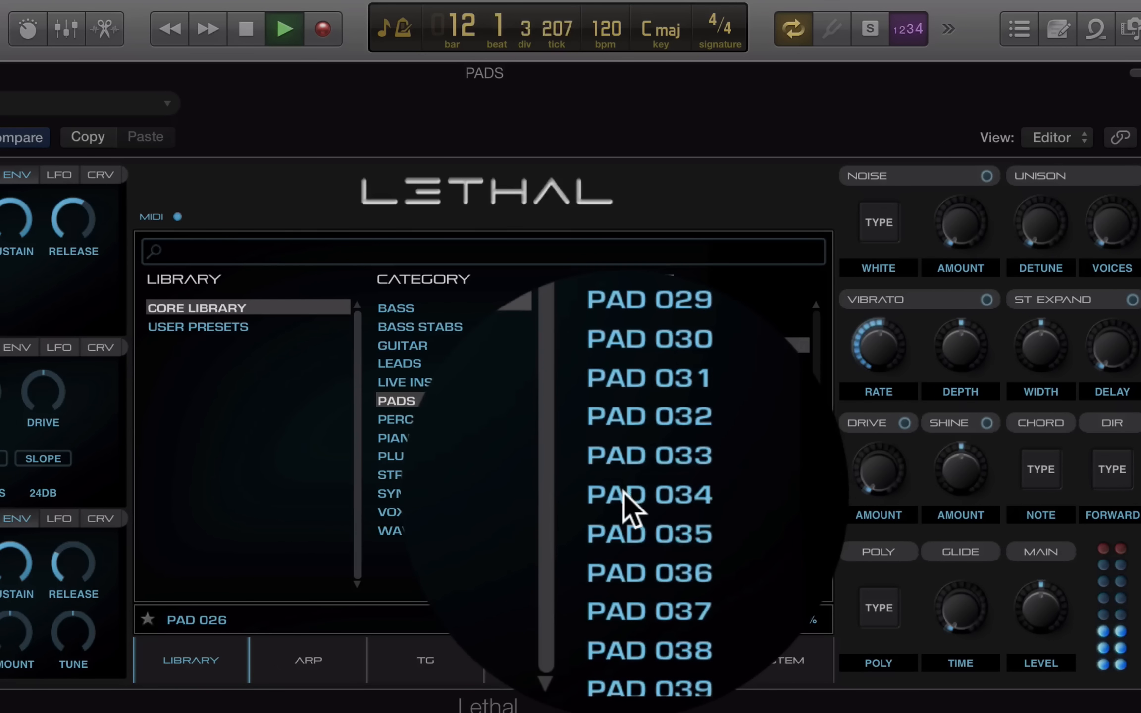
{"action": "left_click", "coordinate": [624, 495]}
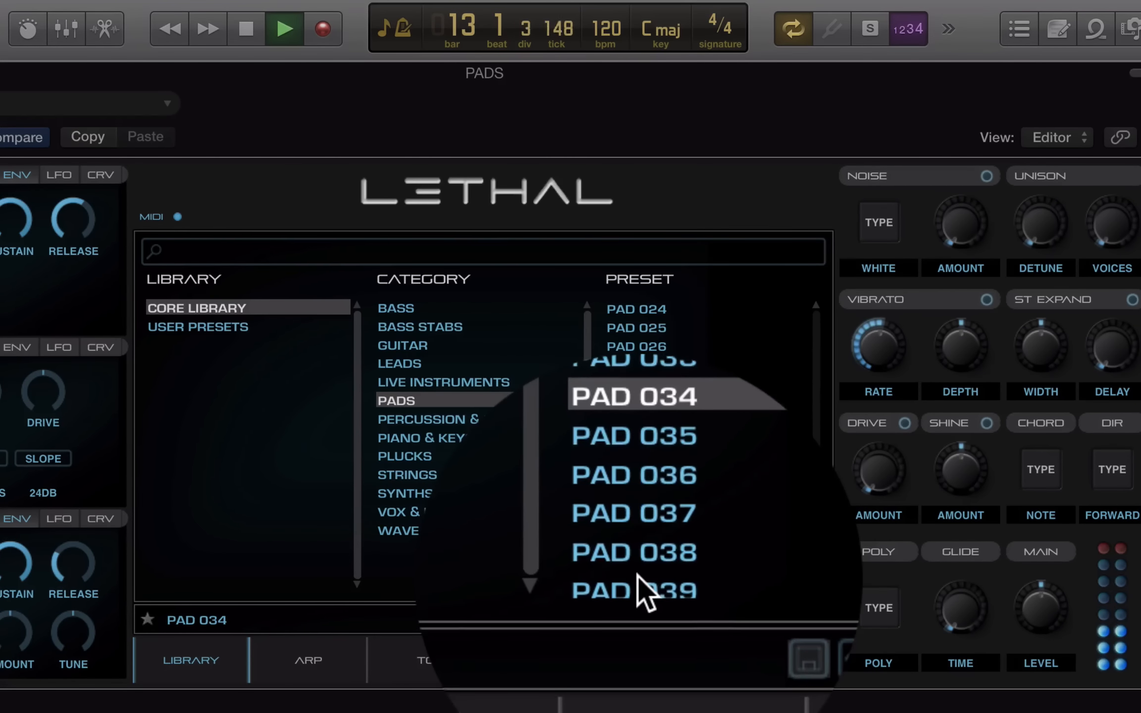
{"action": "left_click", "coordinate": [639, 570]}
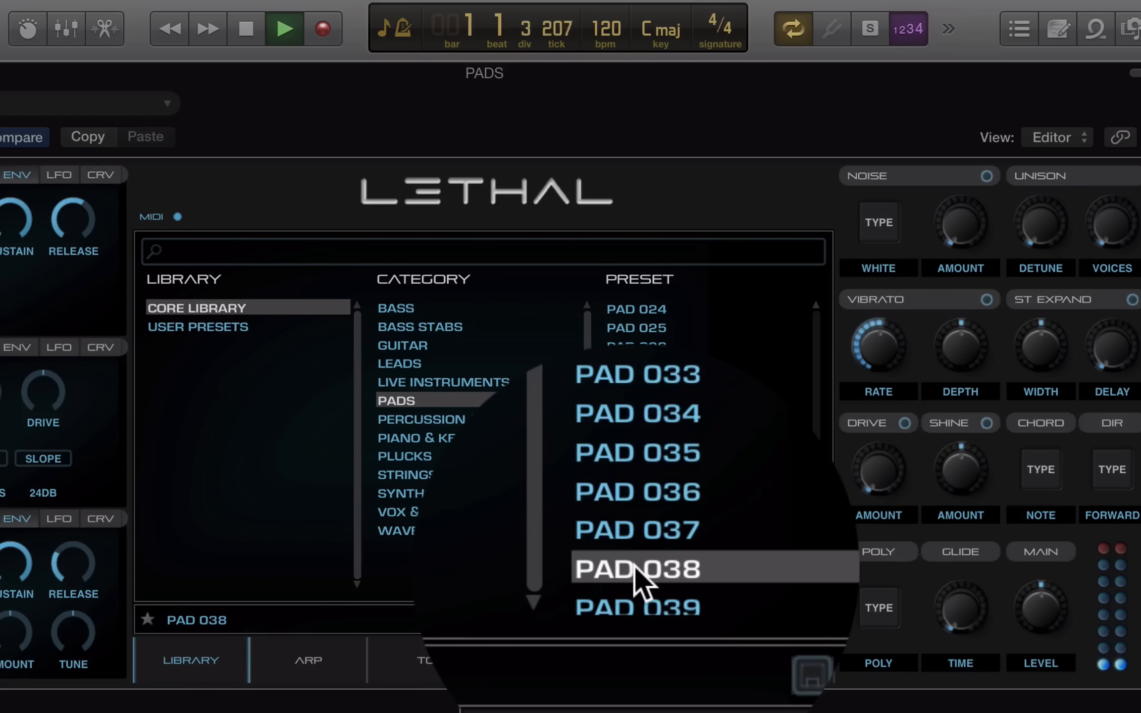
{"action": "scroll", "coordinate": [636, 568], "scroll_direction": "down", "scroll_amount": 5}
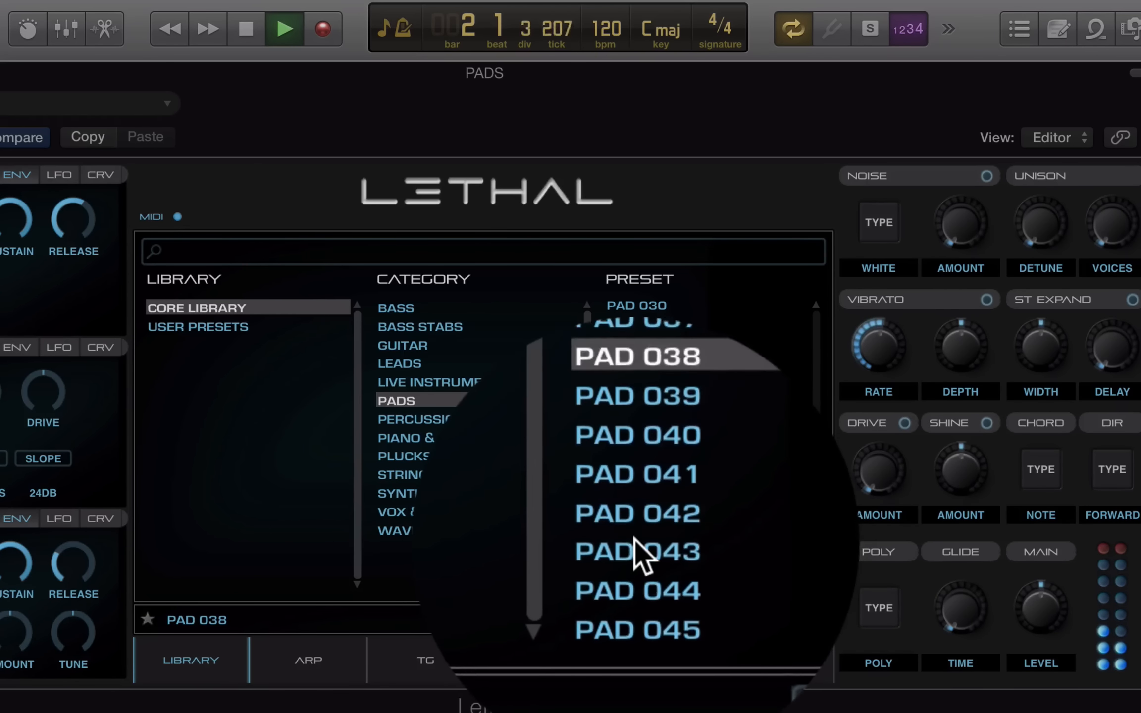
{"action": "left_click", "coordinate": [637, 544]}
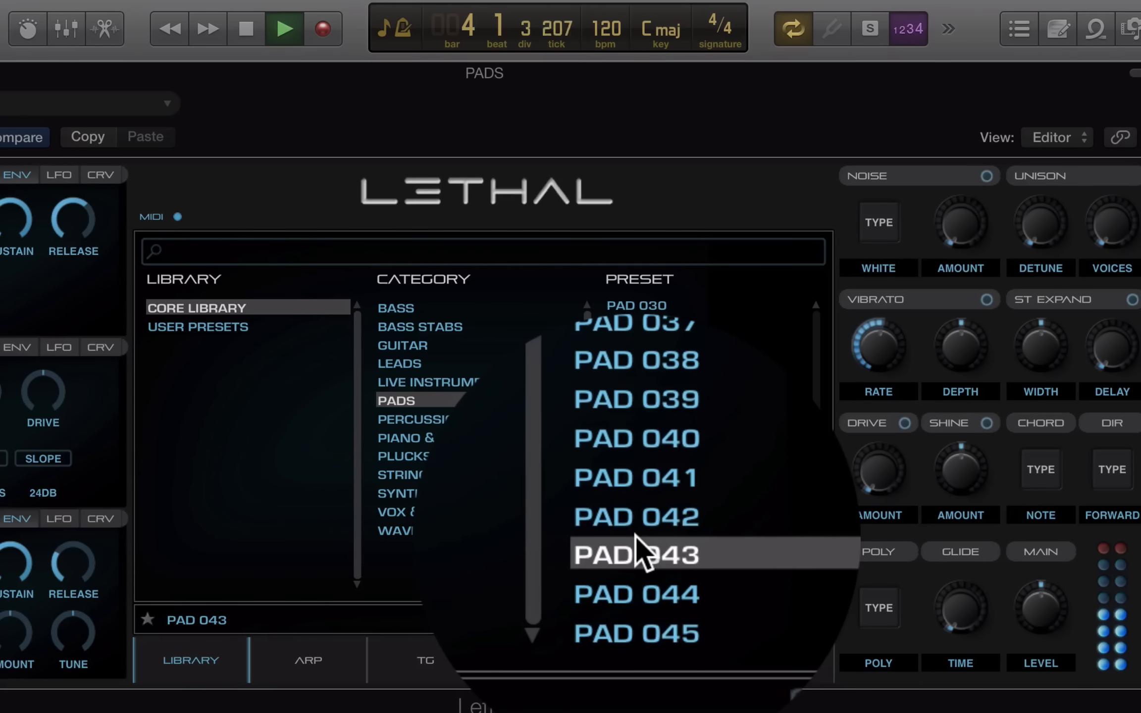
{"action": "left_click", "coordinate": [639, 590]}
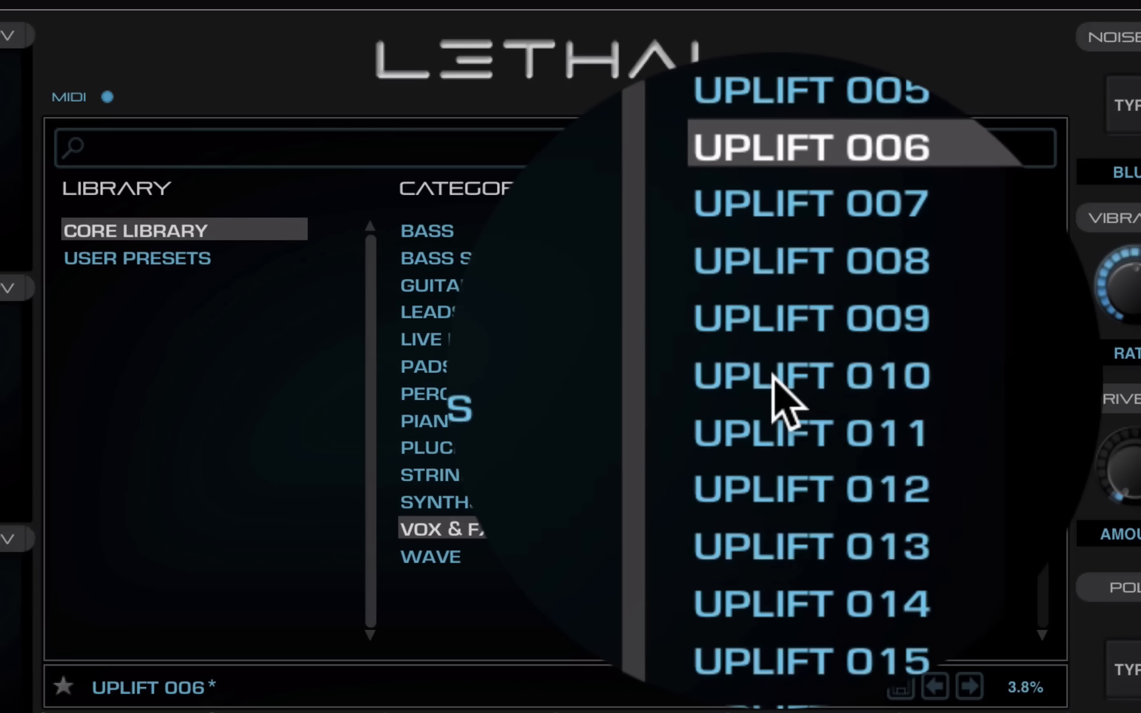
Audition Uplift 010 and Uplift 013, leaving Uplift 018 loaded
{"action": "left_click", "coordinate": [774, 378]}
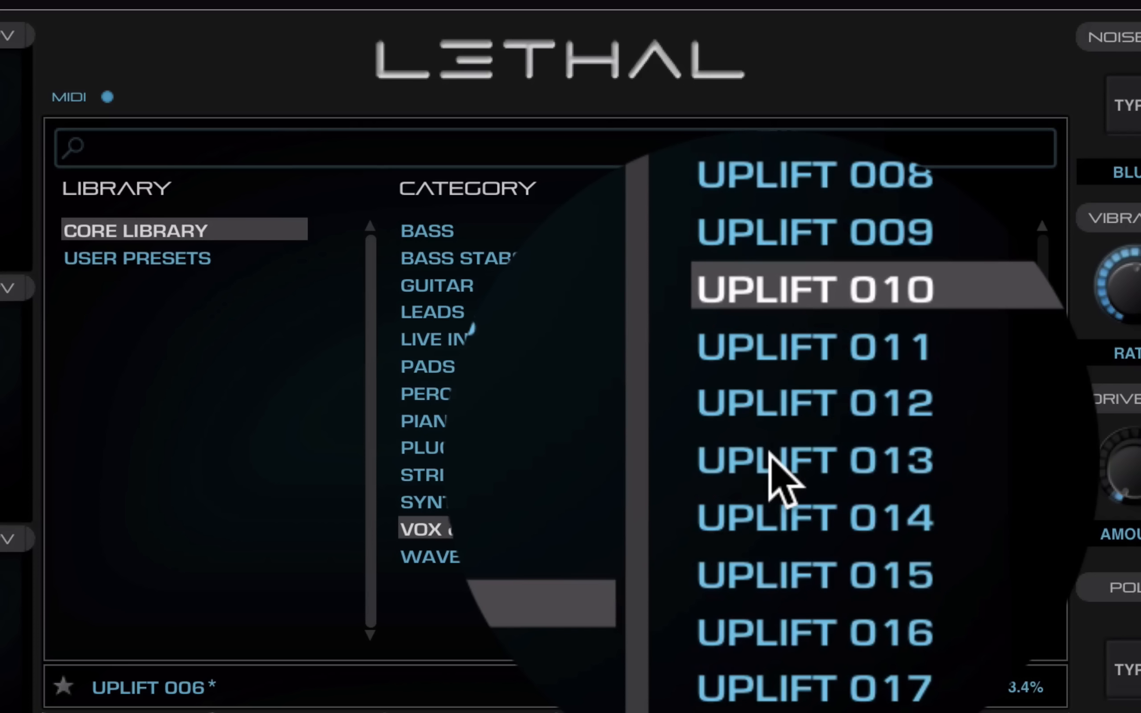
{"action": "left_click", "coordinate": [769, 458]}
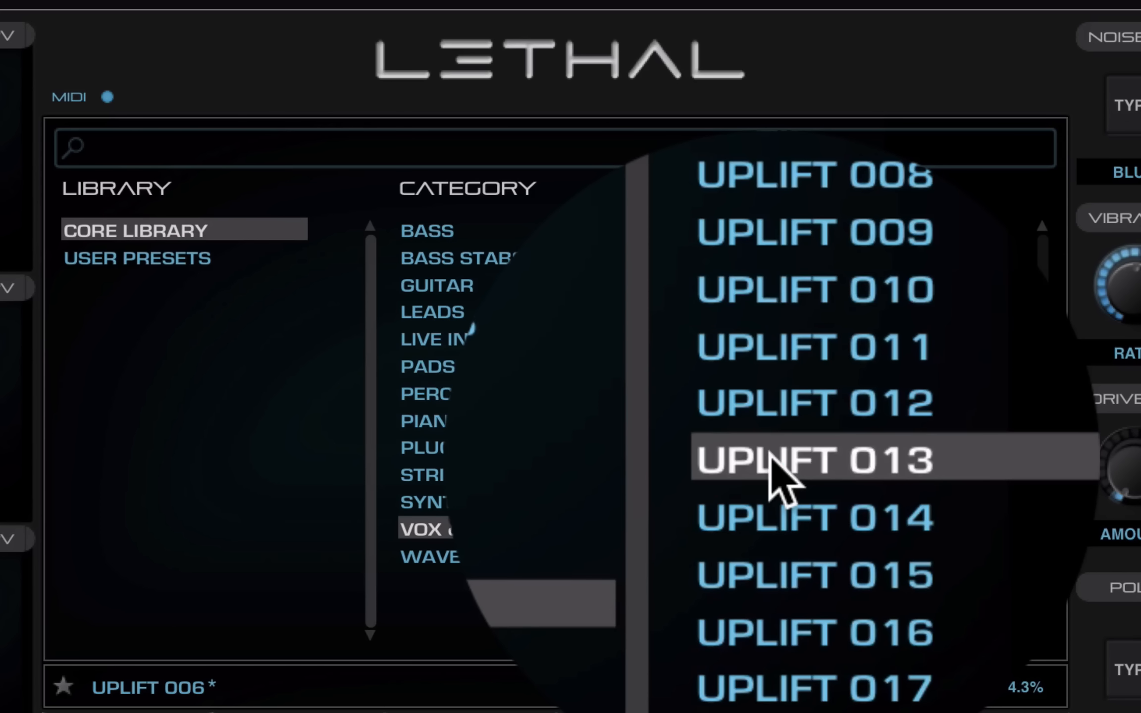
{"action": "left_click", "coordinate": [770, 567]}
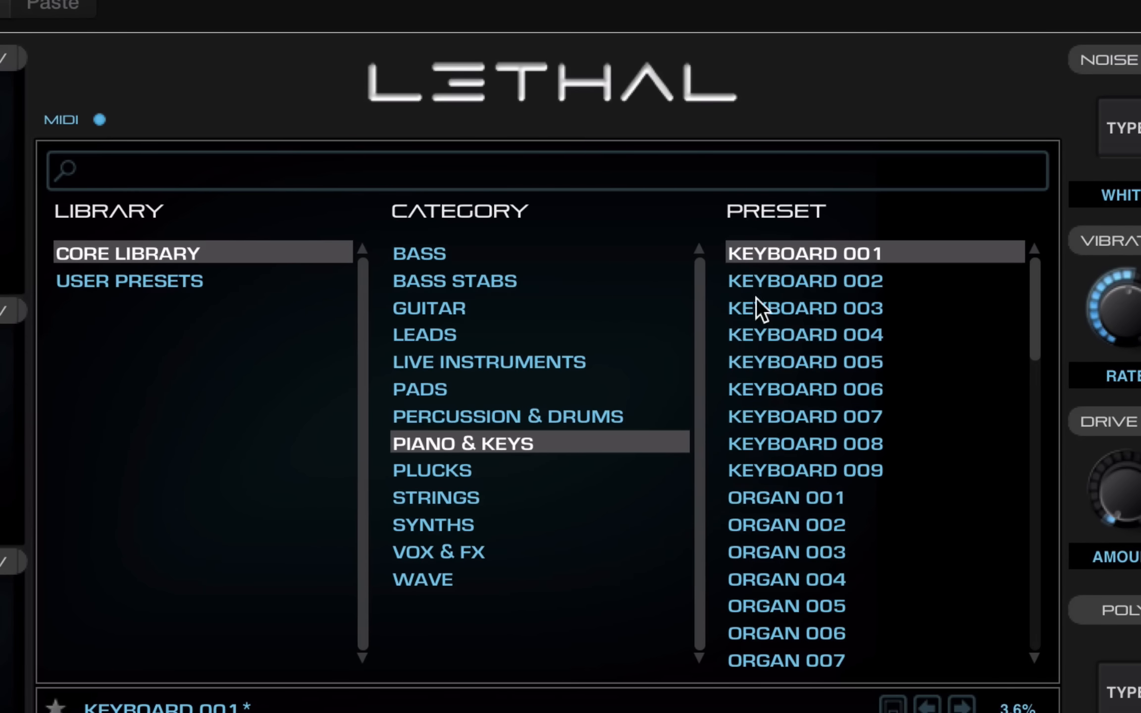
Audition Keyboard 004, 007, Piano Dance 004, 008 and Trance Piano 001, 003
{"action": "left_click", "coordinate": [775, 328]}
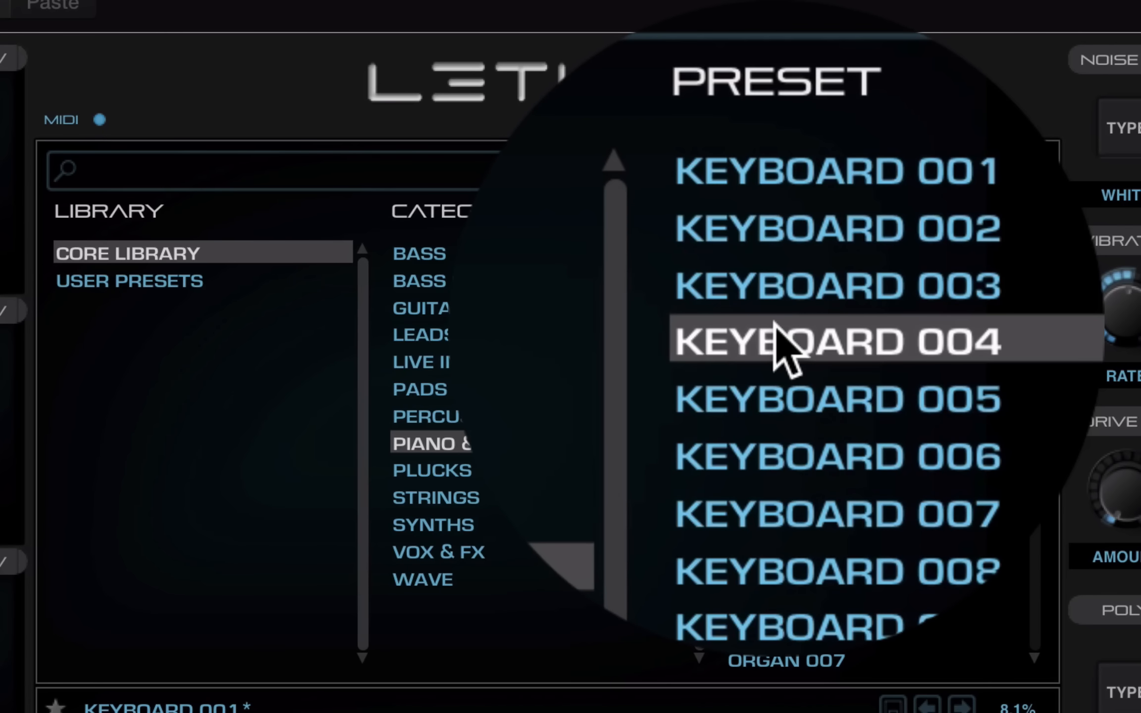
{"action": "left_click", "coordinate": [767, 408]}
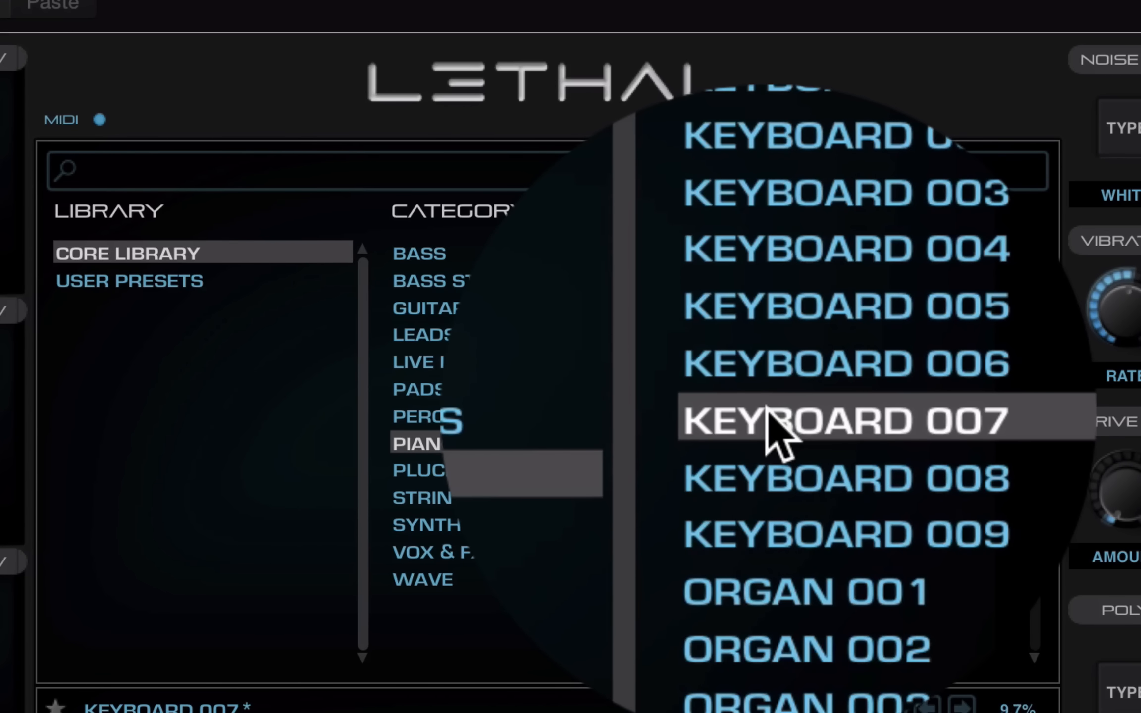
{"action": "scroll", "coordinate": [767, 408], "scroll_direction": "down", "scroll_amount": 5}
{"action": "left_click", "coordinate": [769, 329]}
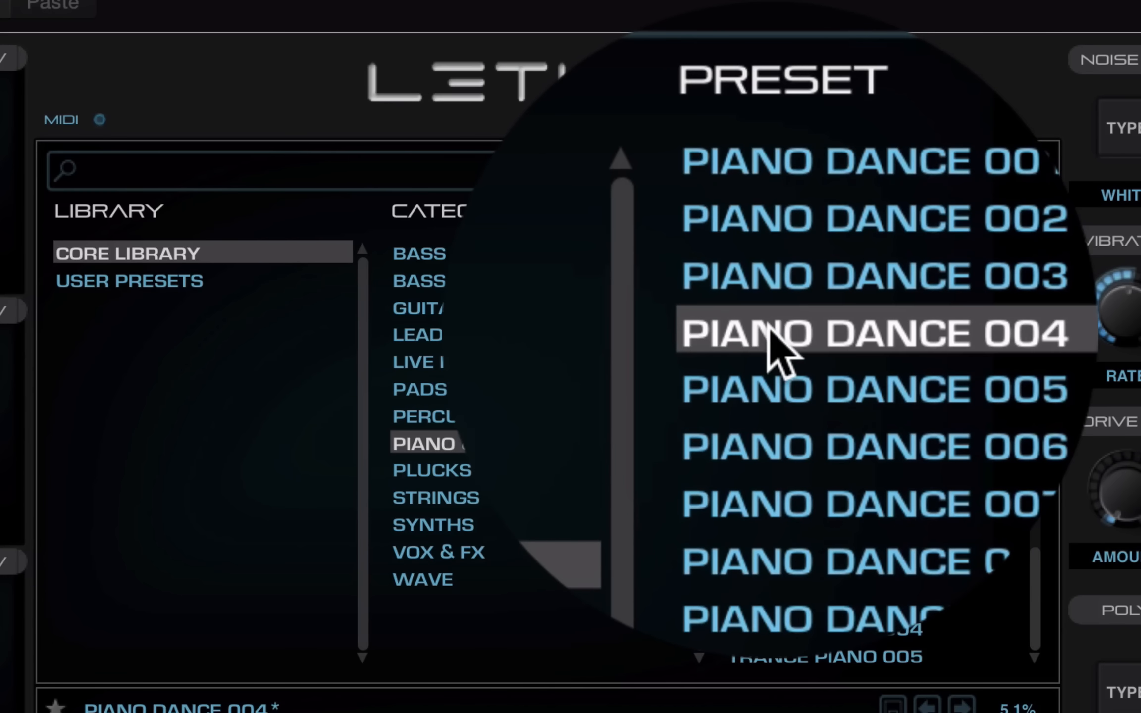
{"action": "left_click", "coordinate": [803, 467]}
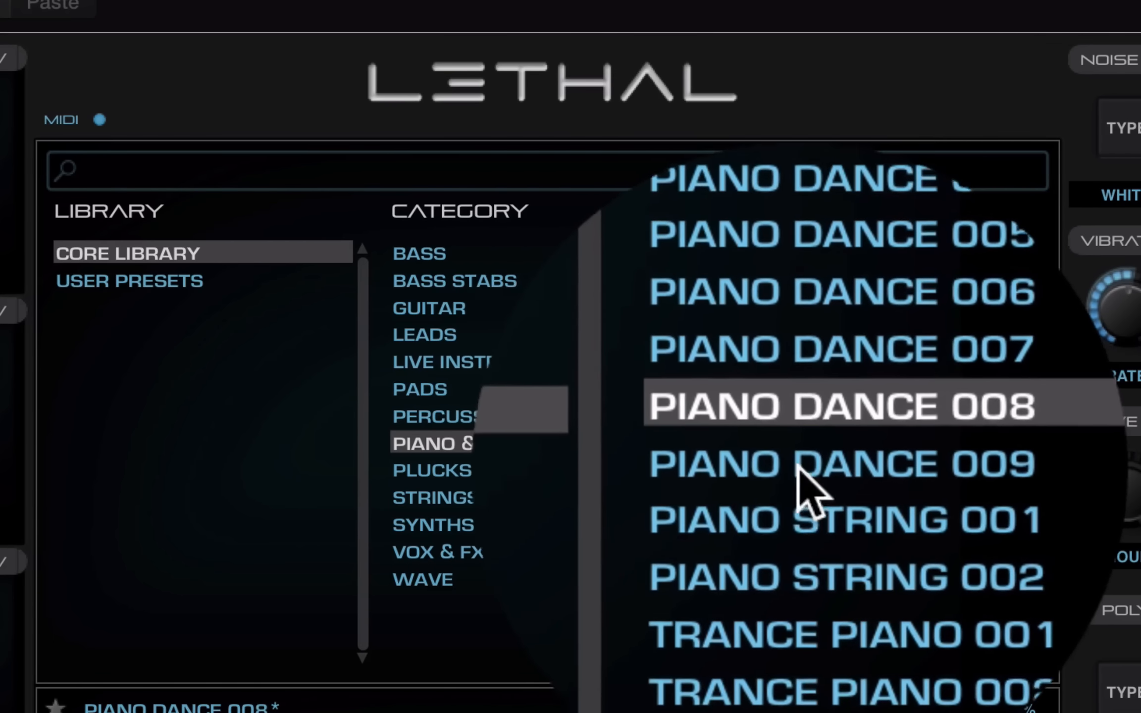
{"action": "left_click", "coordinate": [804, 538]}
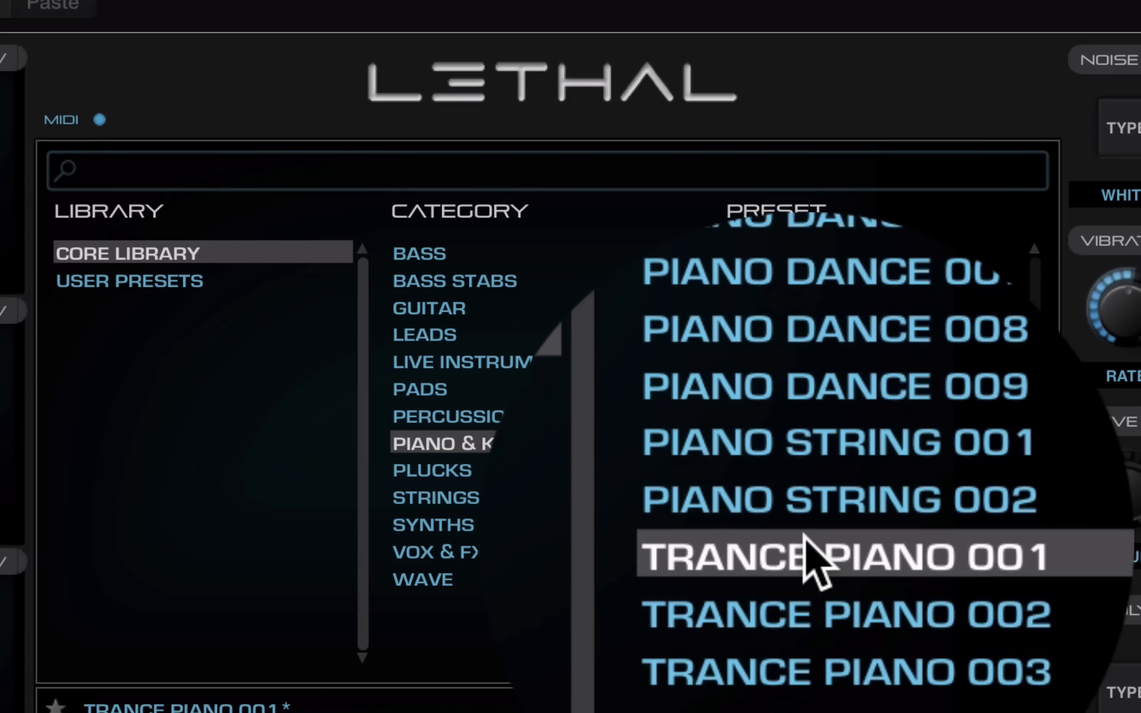
{"action": "left_click", "coordinate": [806, 608]}
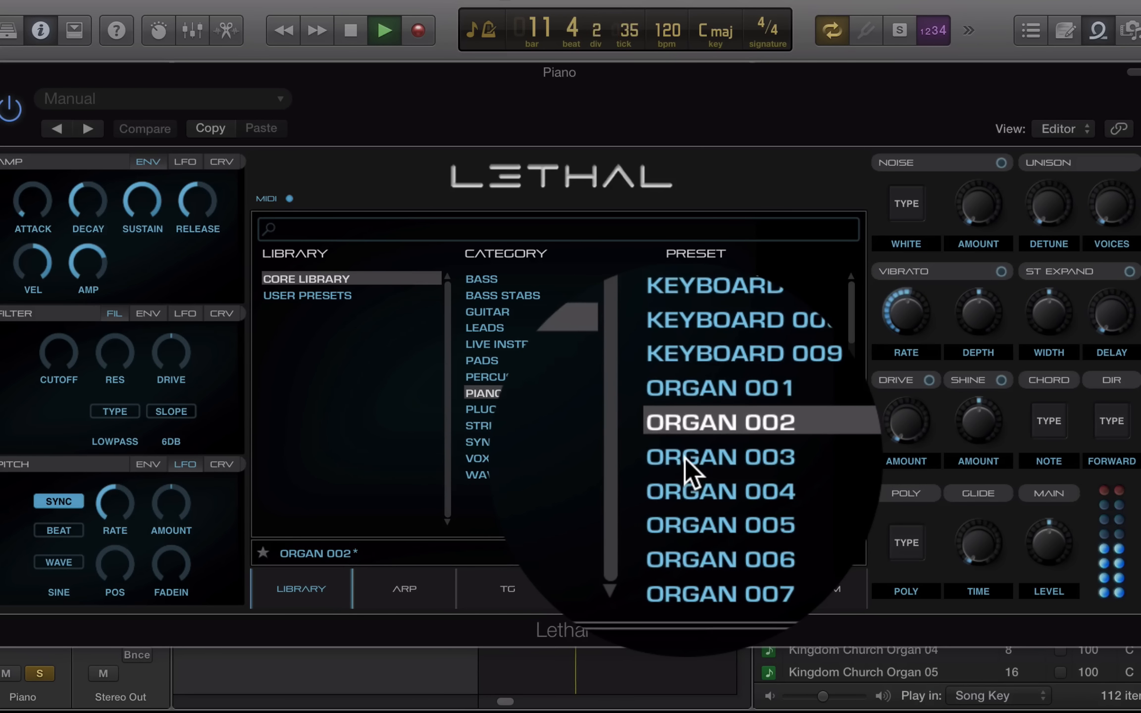
Audition Organ 003, 005 and 007, ending with Organ 009 loaded
{"action": "left_click", "coordinate": [686, 461]}
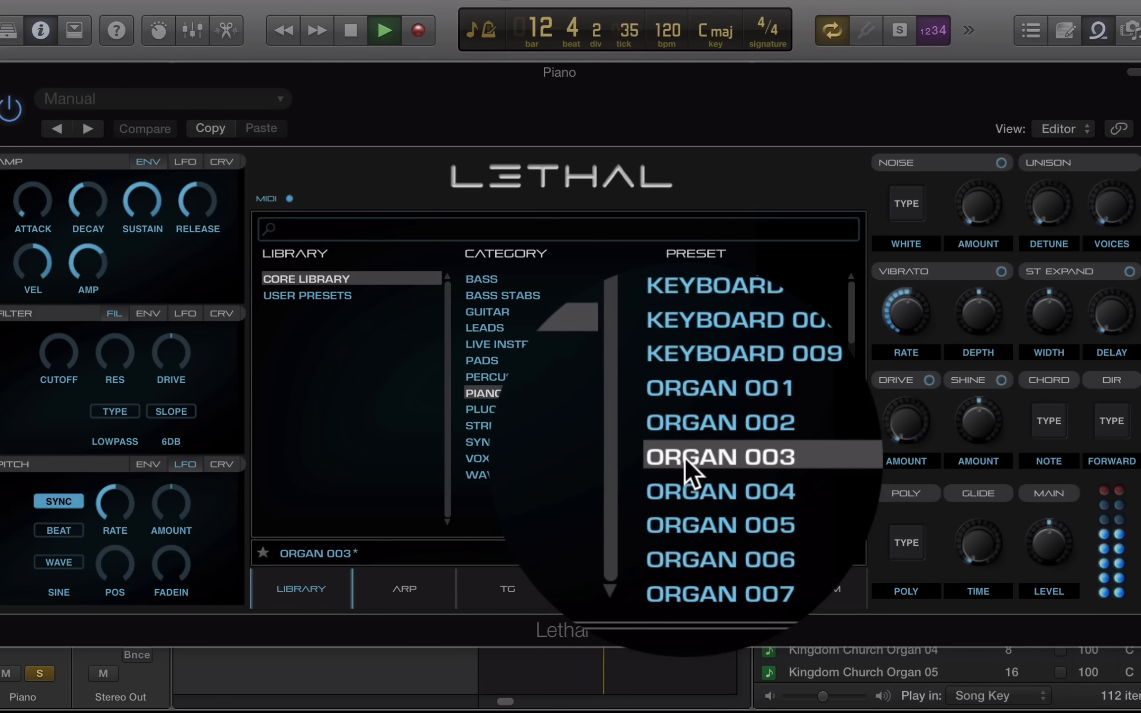
{"action": "left_click", "coordinate": [688, 484]}
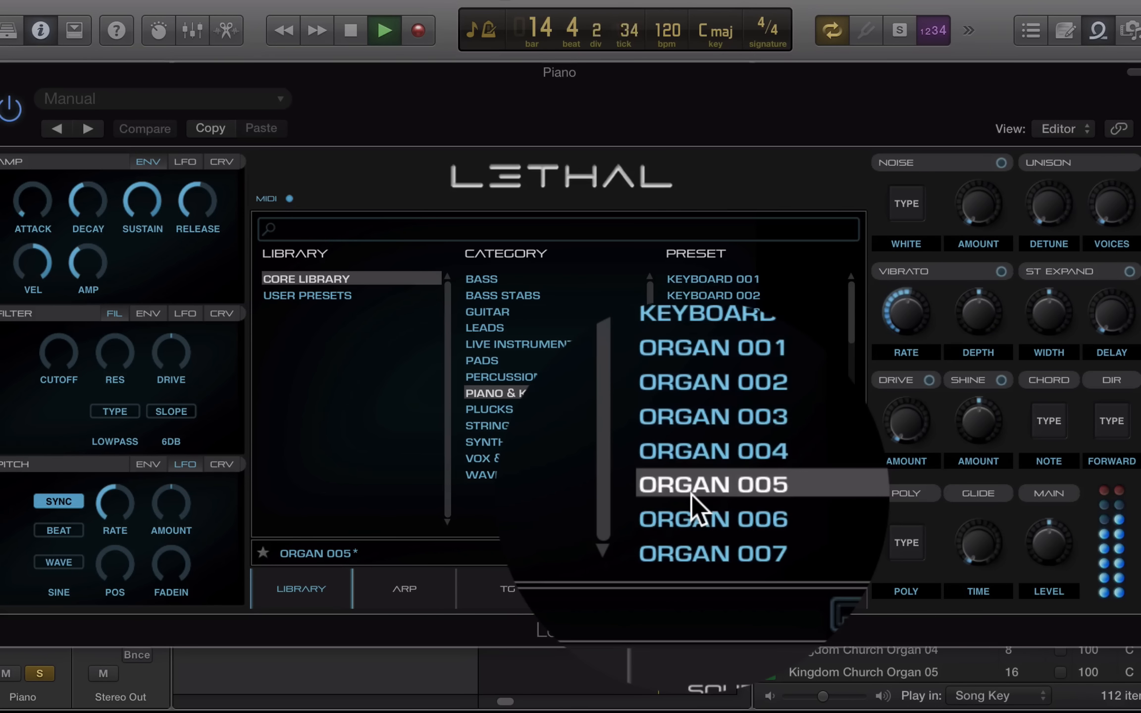
{"action": "scroll", "coordinate": [691, 494], "scroll_direction": "down", "scroll_amount": 3}
{"action": "left_click", "coordinate": [683, 403]}
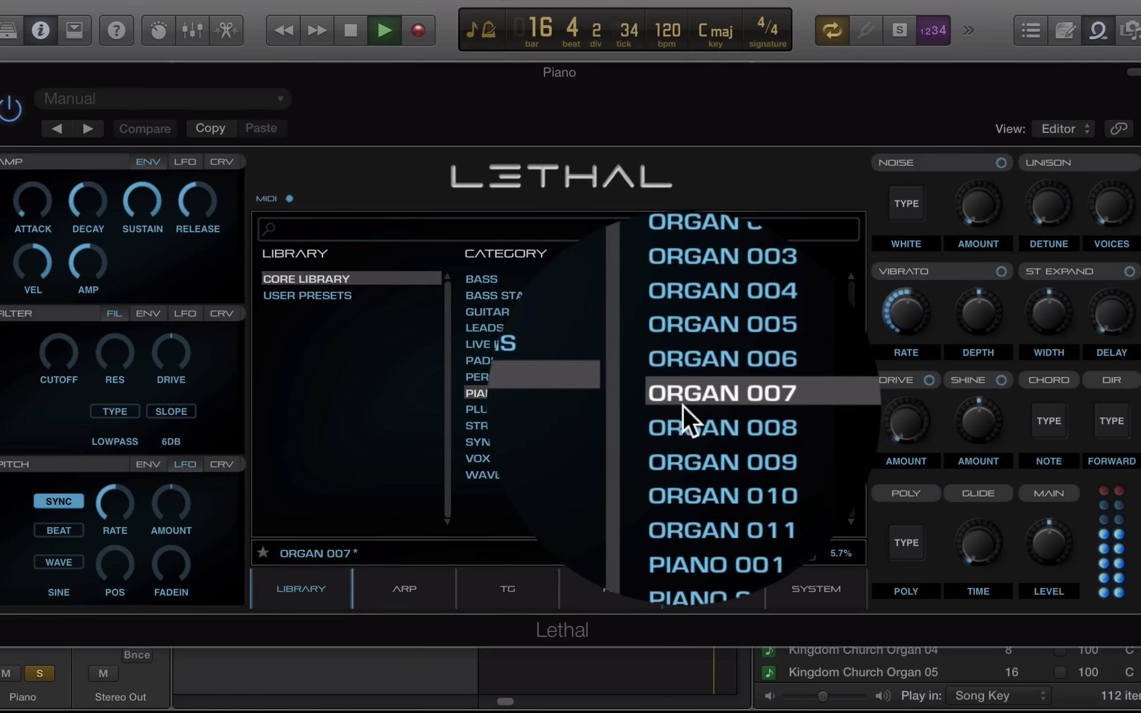
{"action": "left_click", "coordinate": [683, 435]}
{"action": "left_click", "coordinate": [686, 436]}
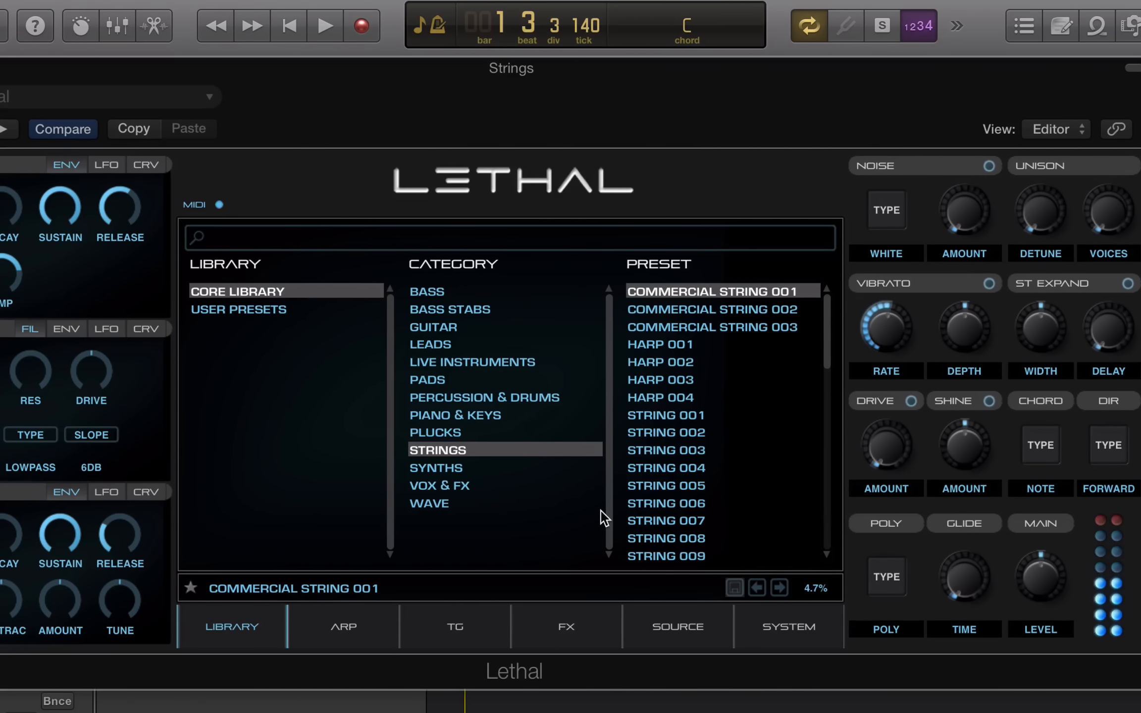
Audition Commercial String 003, Harp 002, String 009, String 012, then load String Pizz 001
{"action": "left_click", "coordinate": [693, 329]}
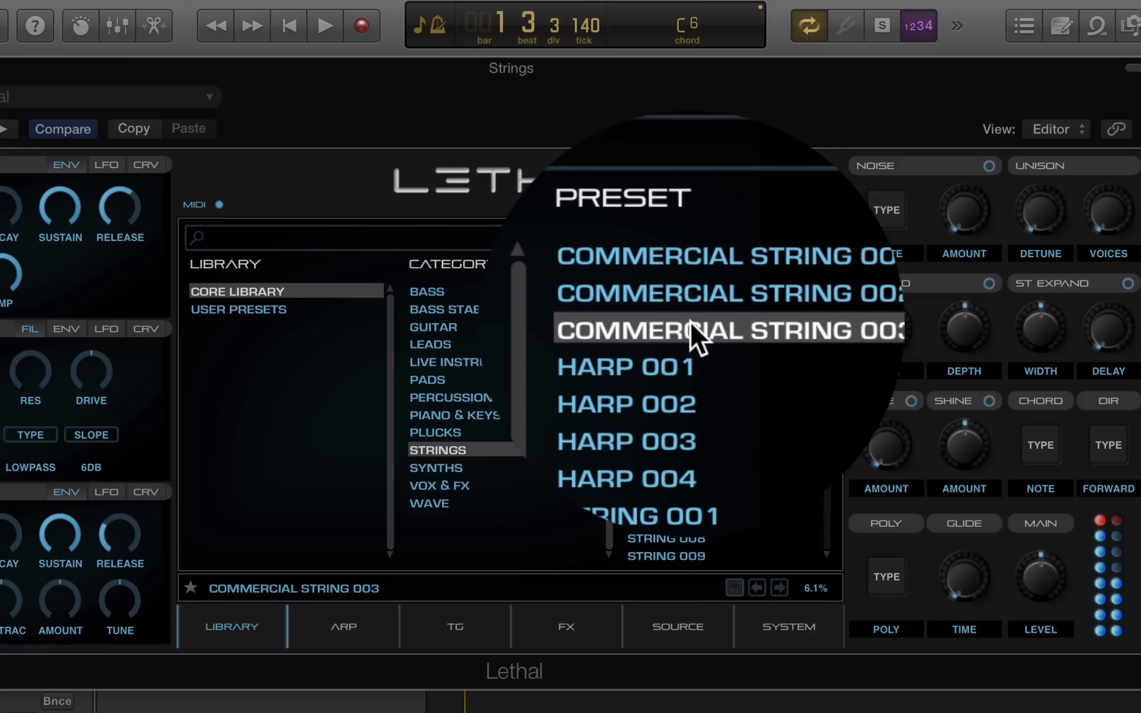
{"action": "left_click", "coordinate": [641, 349]}
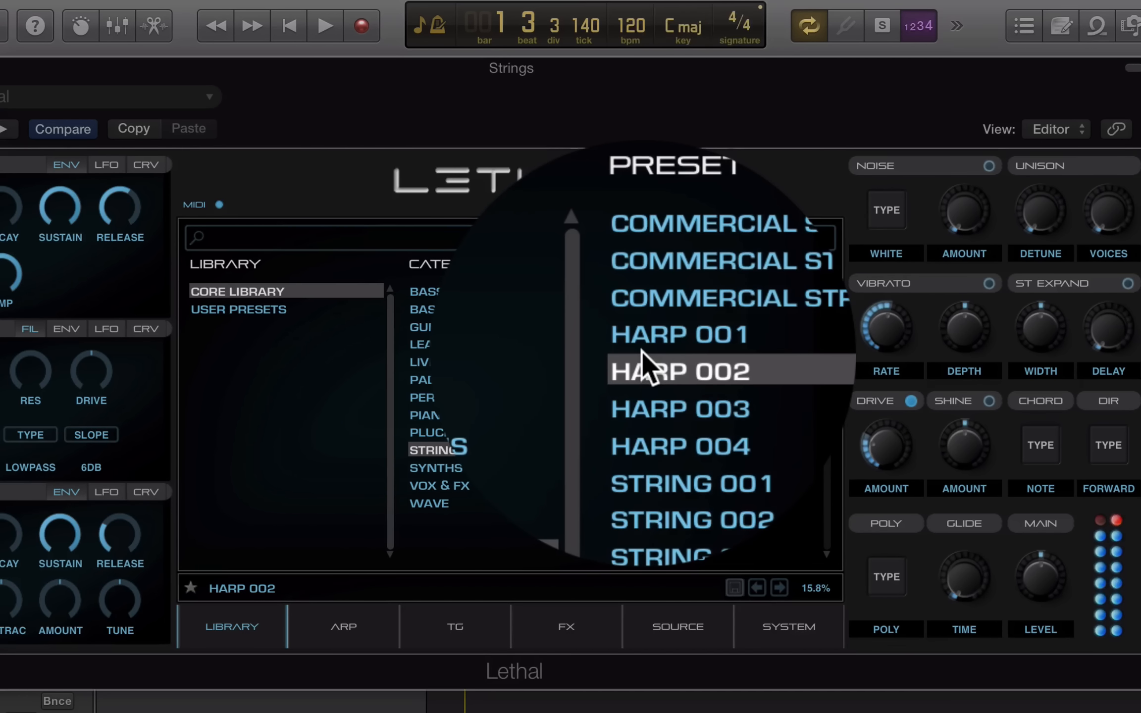
{"action": "left_click", "coordinate": [657, 551]}
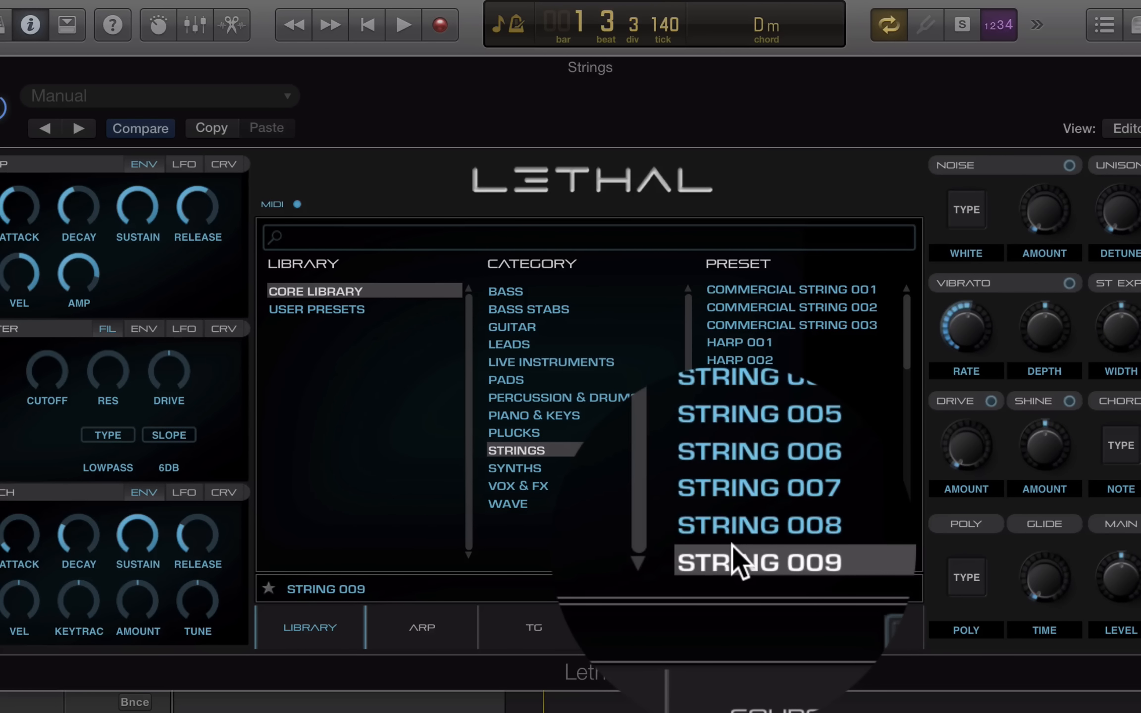
{"action": "scroll", "coordinate": [732, 548], "scroll_direction": "down", "scroll_amount": 8}
{"action": "scroll", "coordinate": [733, 548], "scroll_direction": "up", "scroll_amount": 8}
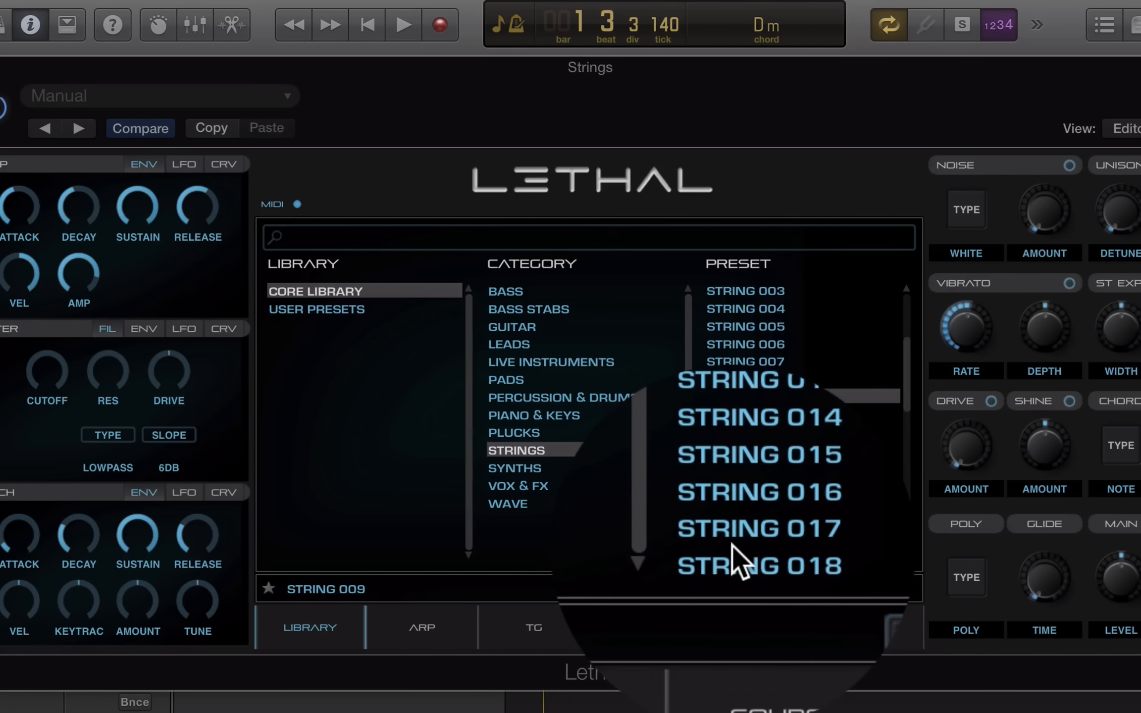
{"action": "left_click", "coordinate": [731, 448]}
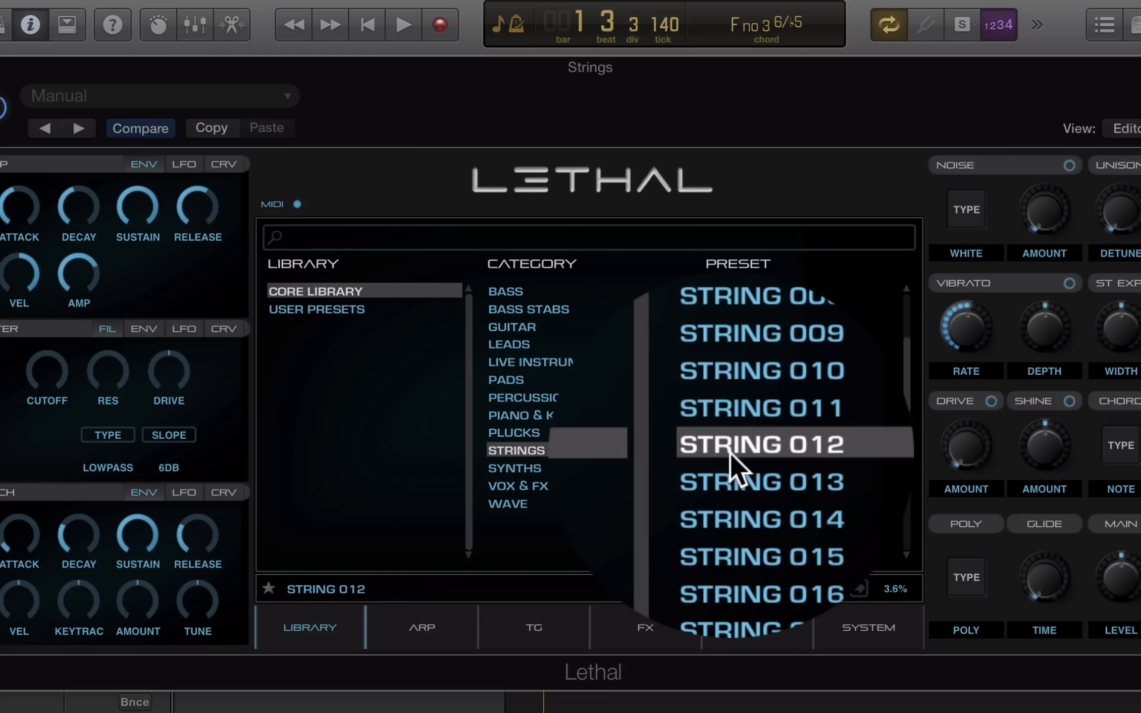
{"action": "scroll", "coordinate": [729, 451], "scroll_direction": "down", "scroll_amount": 10}
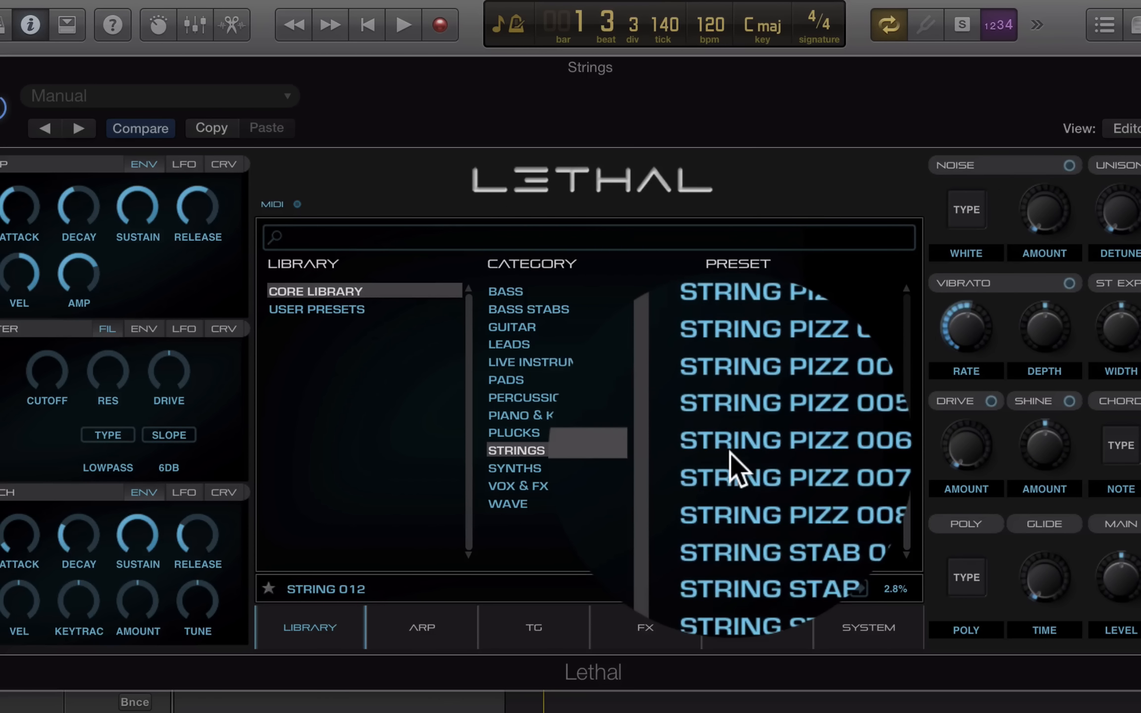
{"action": "left_click", "coordinate": [748, 365]}
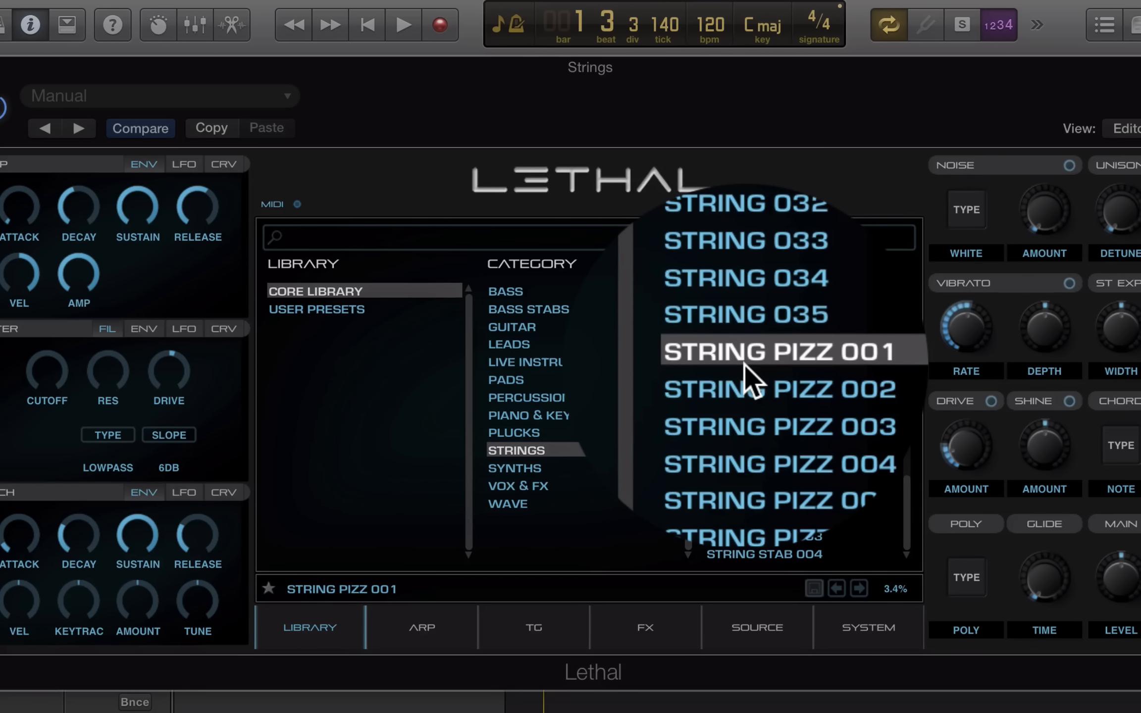
{"action": "scroll", "coordinate": [765, 445], "scroll_direction": "down", "scroll_amount": 3}
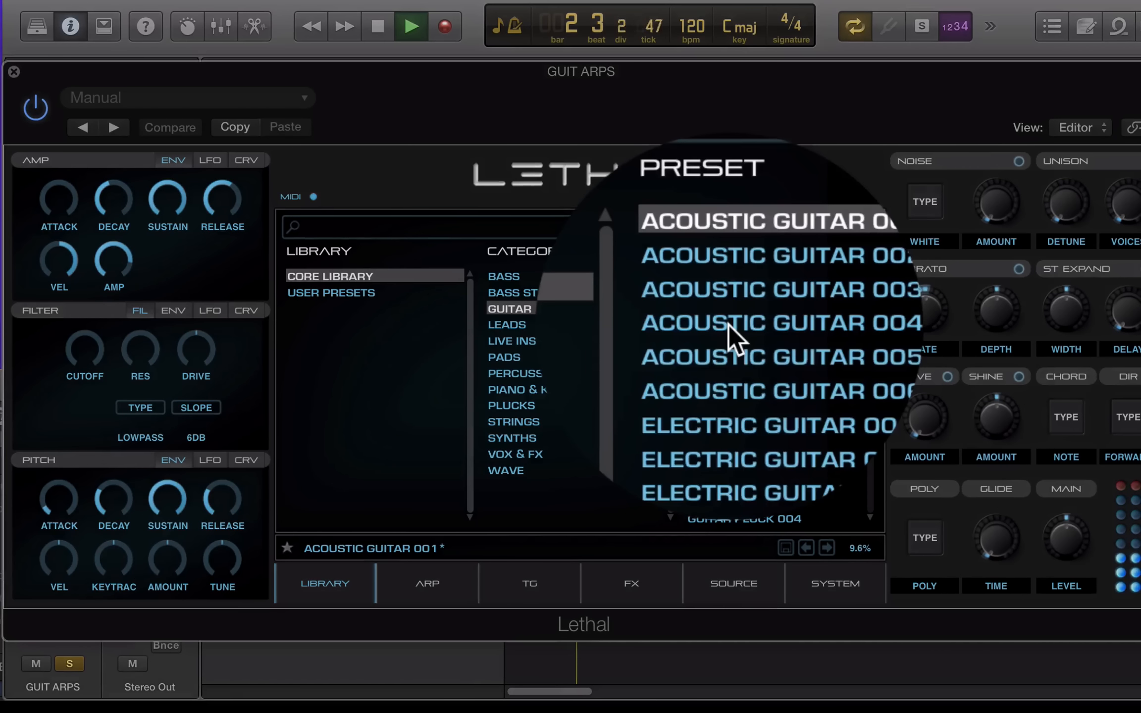
Audition Acoustic Guitar 004, 006 and Electric Guitar 001, 003
{"action": "left_click", "coordinate": [729, 325]}
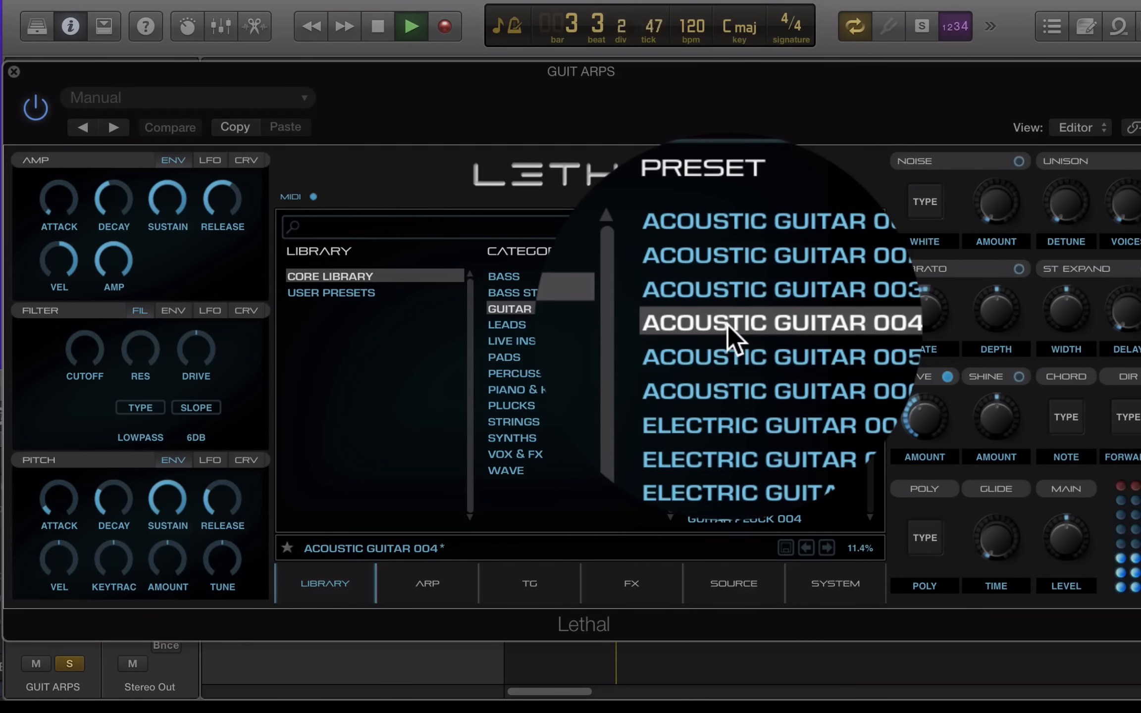
{"action": "left_click", "coordinate": [729, 359]}
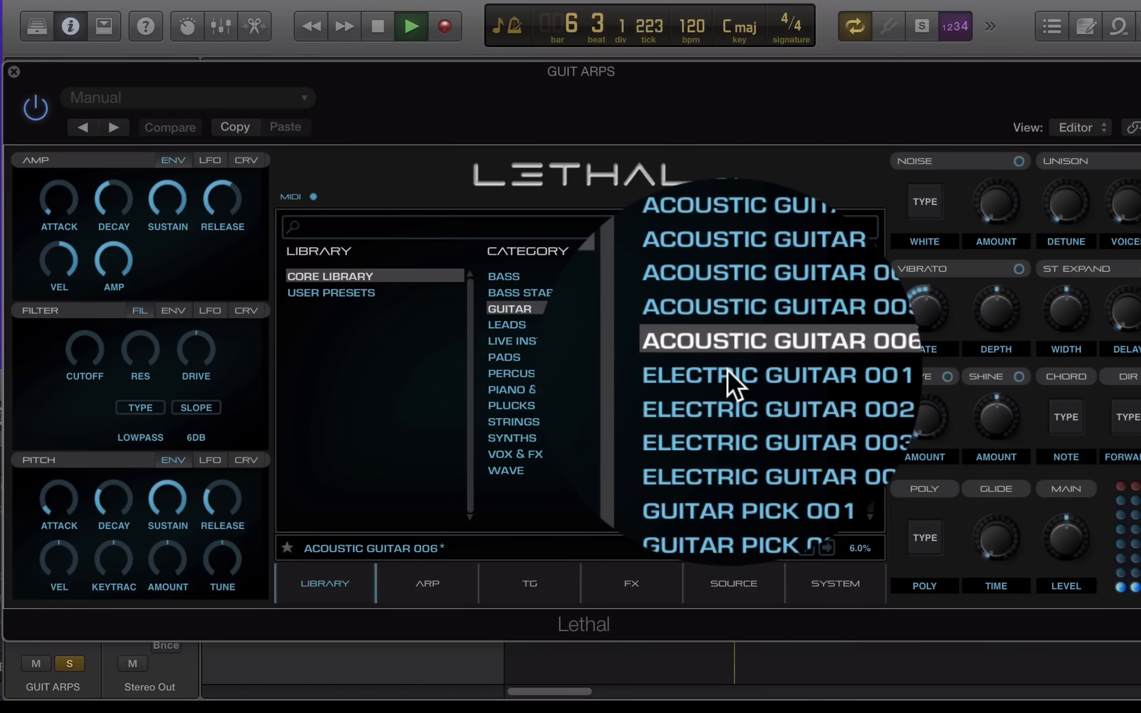
{"action": "left_click", "coordinate": [728, 372]}
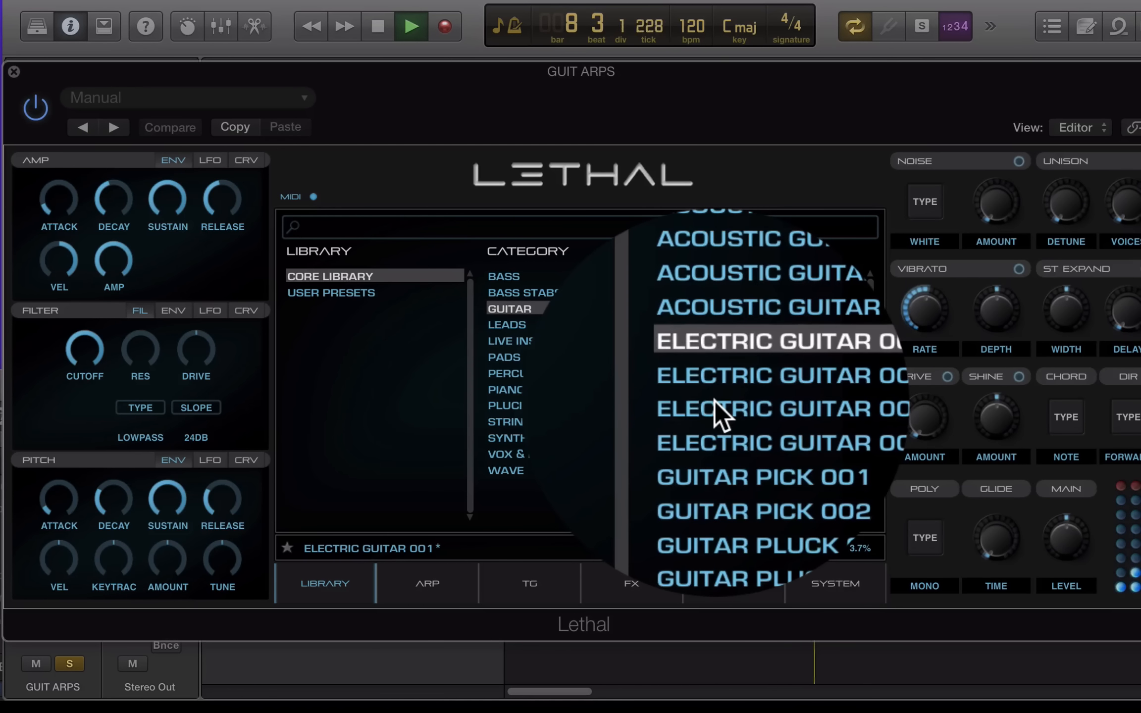
{"action": "left_click", "coordinate": [715, 402]}
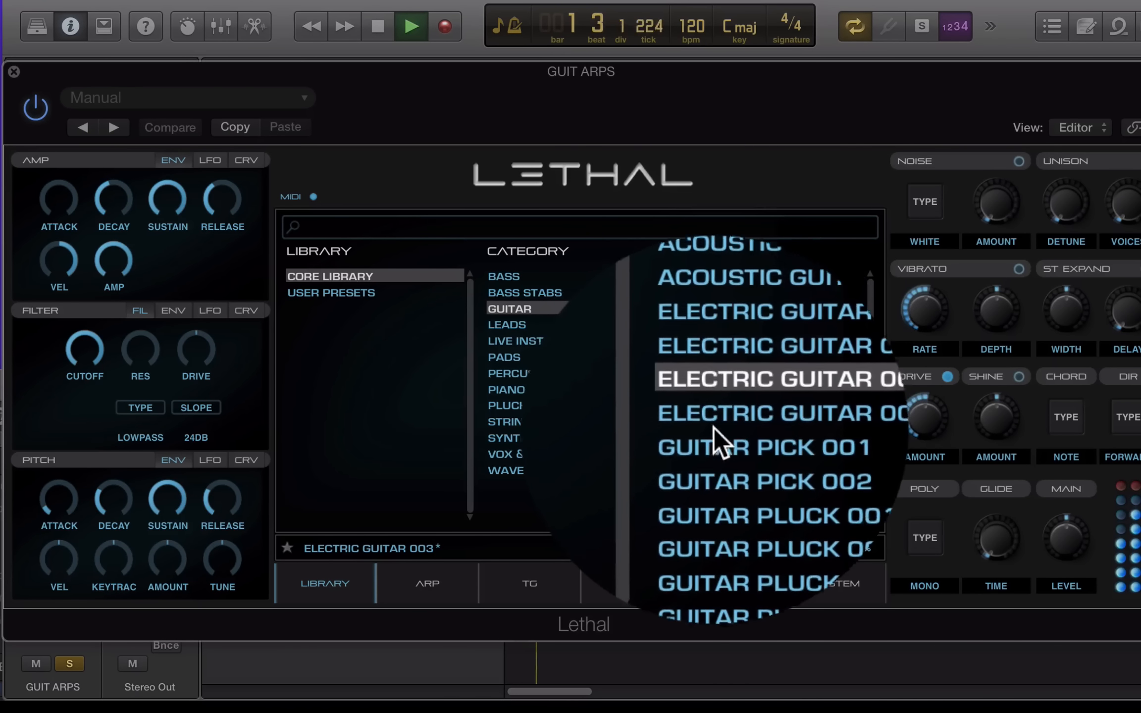
Audition Guitar Pick 001, Guitar Pluck 001, 003, Trance Acoustic 002 and Trance Electric 001, 004
{"action": "left_click", "coordinate": [714, 433]}
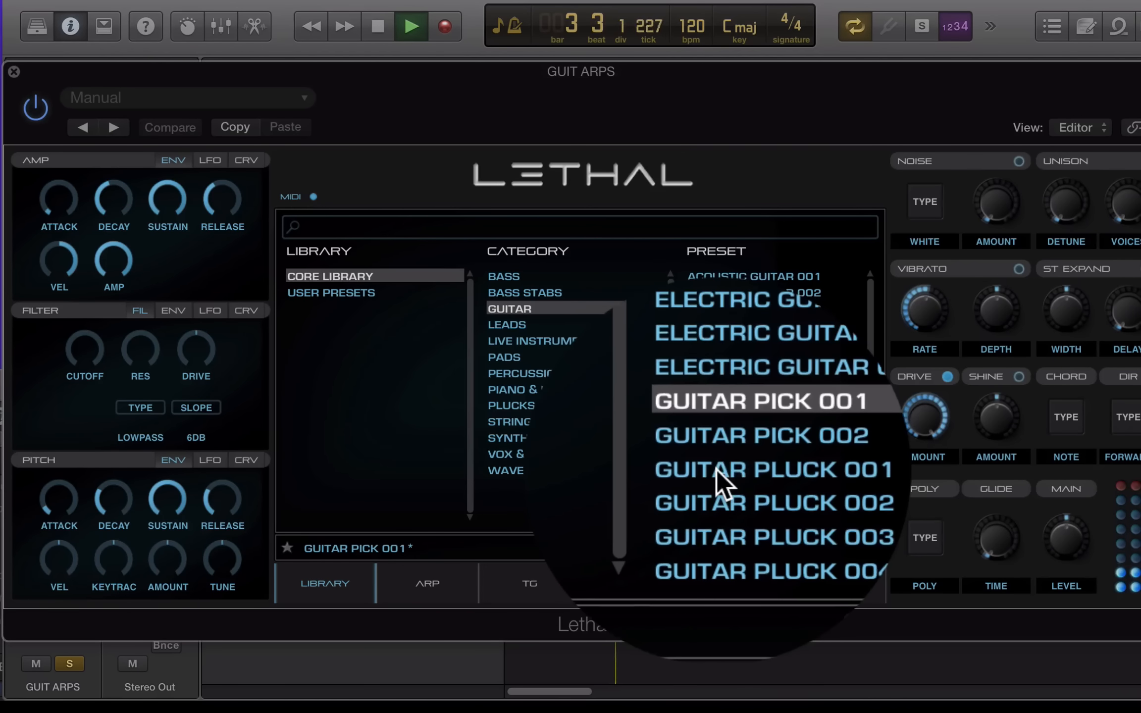
{"action": "left_click", "coordinate": [716, 469]}
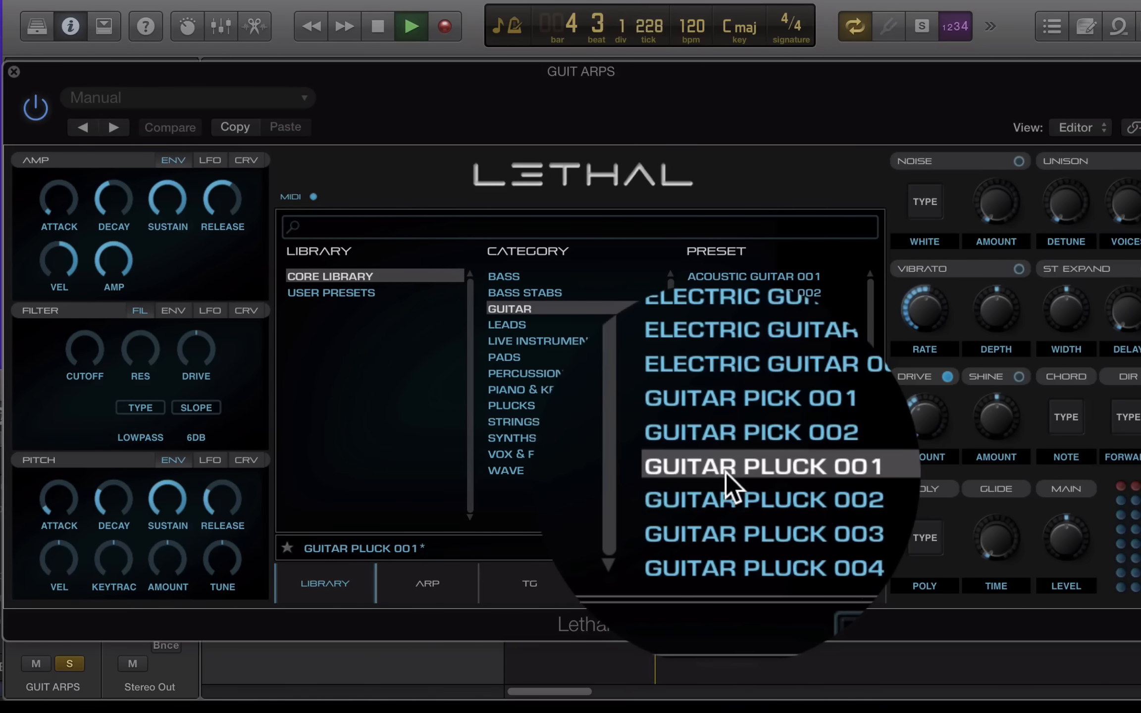
{"action": "left_click", "coordinate": [726, 496]}
{"action": "scroll", "coordinate": [868, 386], "scroll_direction": "down", "scroll_amount": 5}
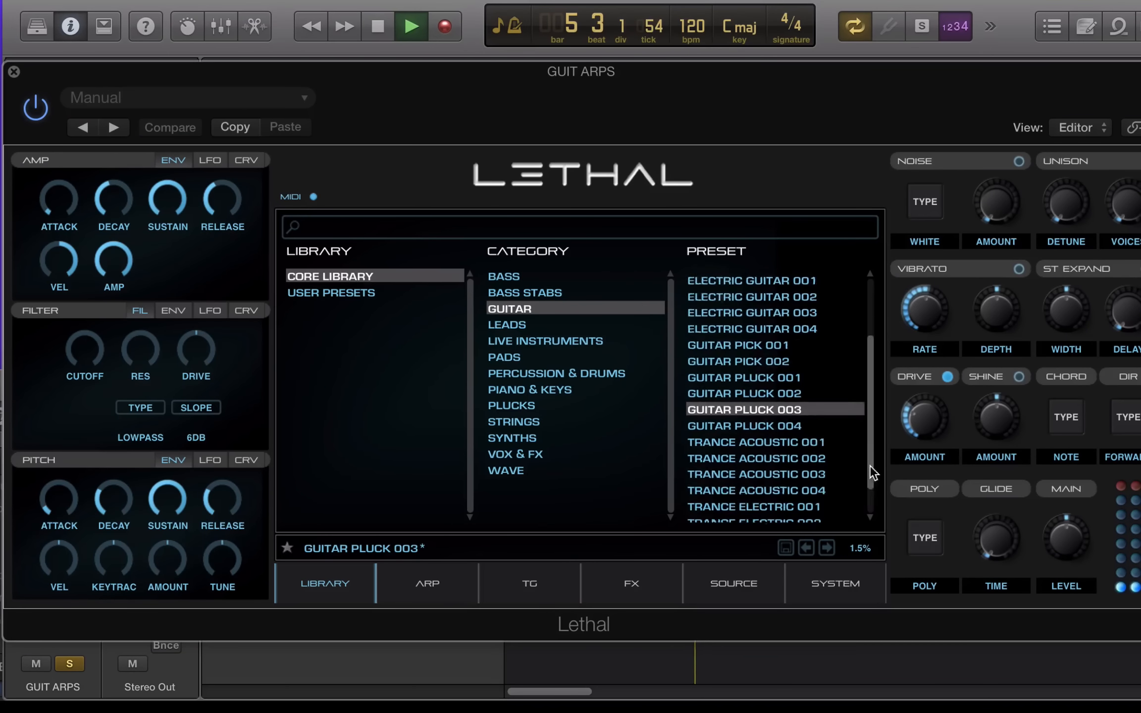
{"action": "left_click", "coordinate": [746, 417]}
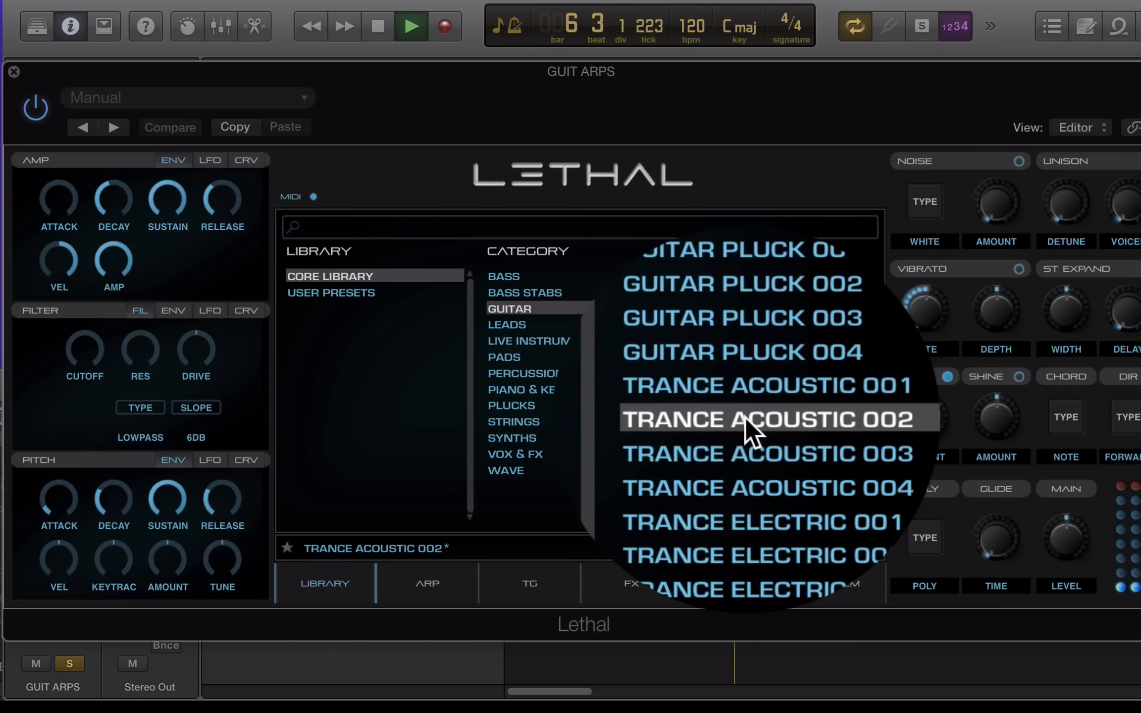
{"action": "left_click", "coordinate": [735, 461]}
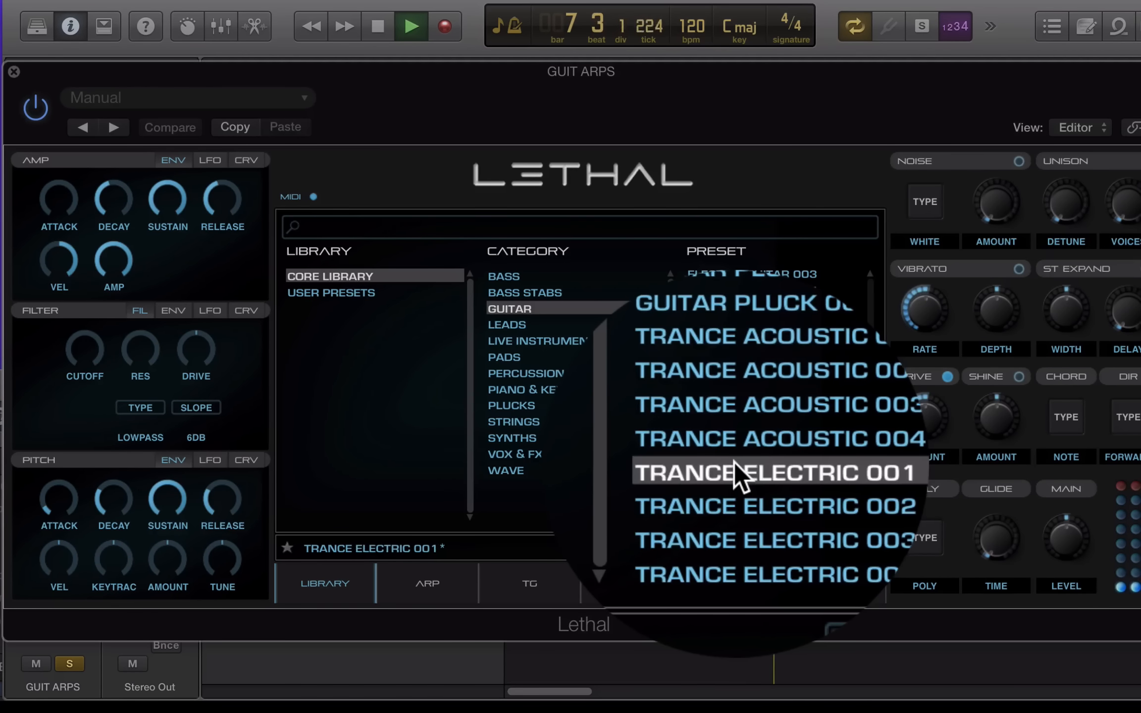
{"action": "left_click", "coordinate": [732, 504]}
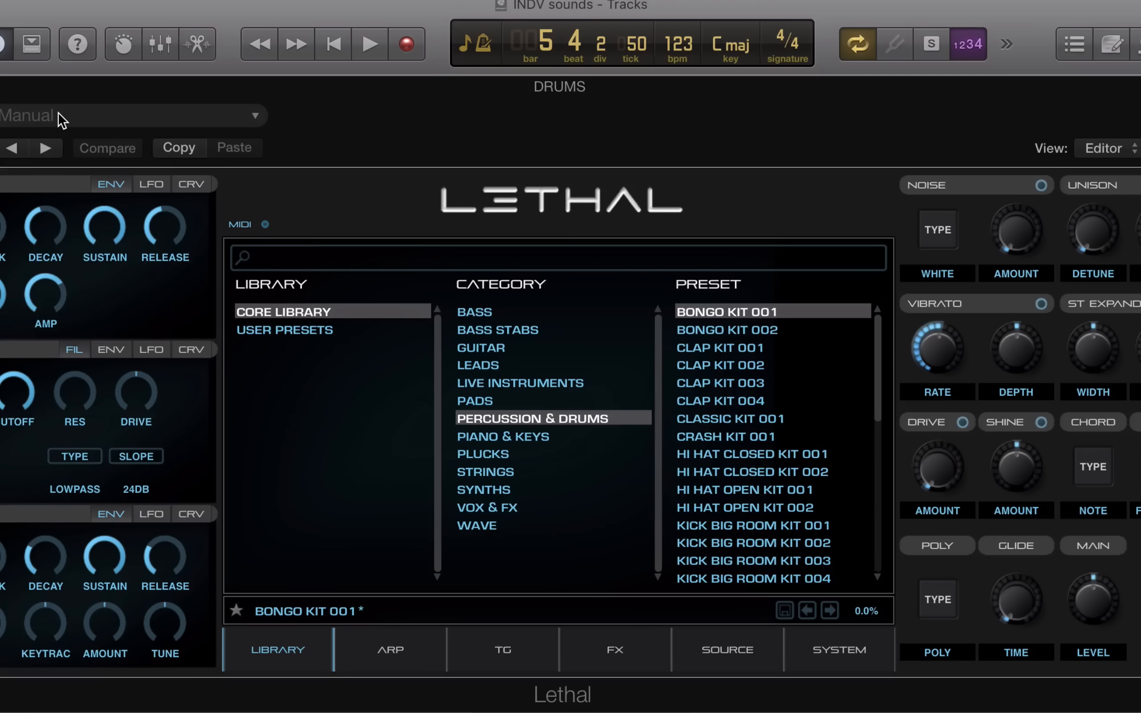
Start playback and audition Bongo Kit 002, Clap Kit 001, 003, Classic, Crash and Hi Hat kits
{"action": "key", "text": "space"}
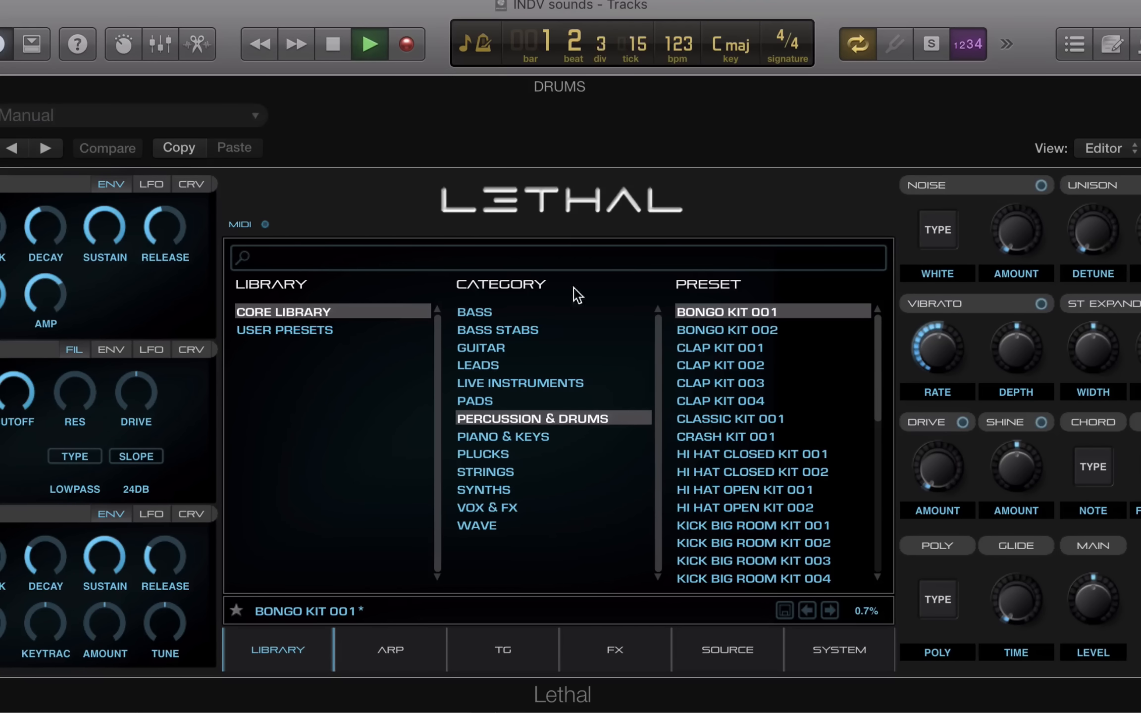
{"action": "left_click", "coordinate": [714, 328]}
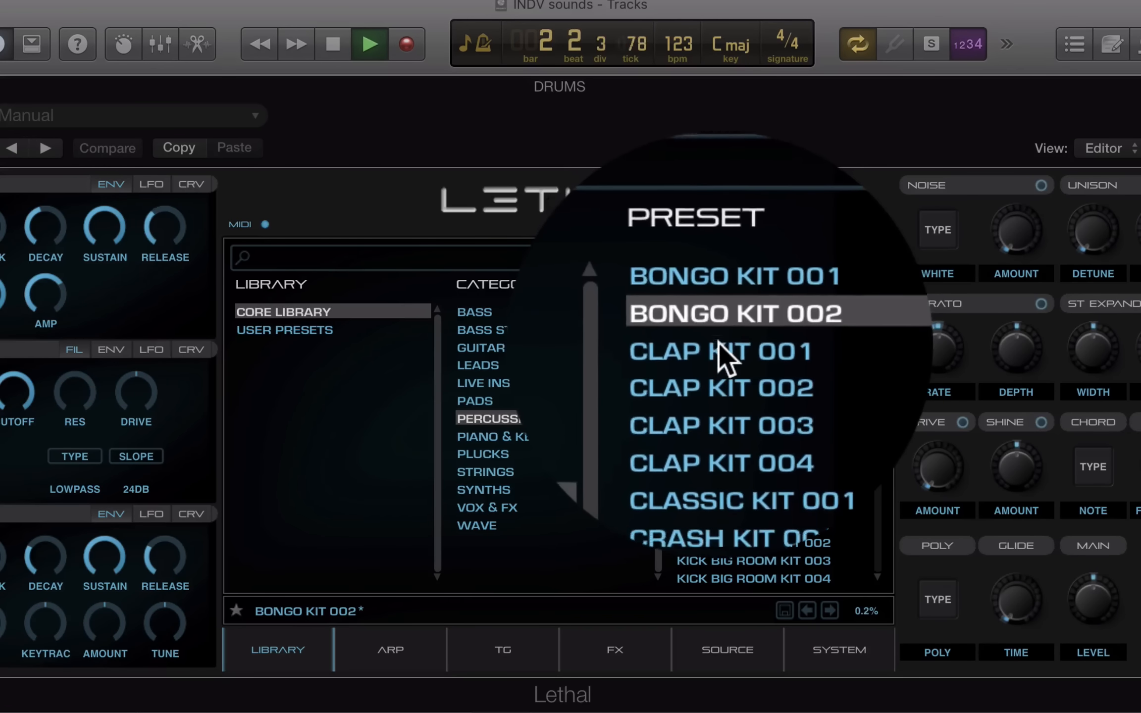
{"action": "left_click", "coordinate": [718, 349]}
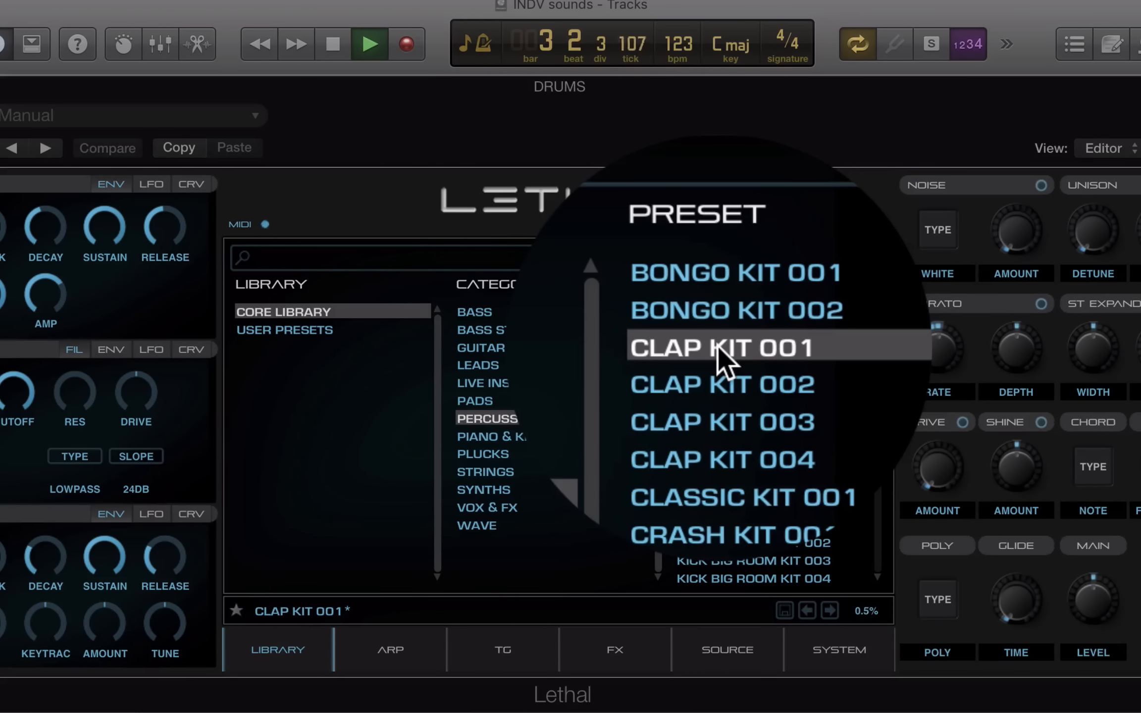
{"action": "left_click", "coordinate": [721, 391]}
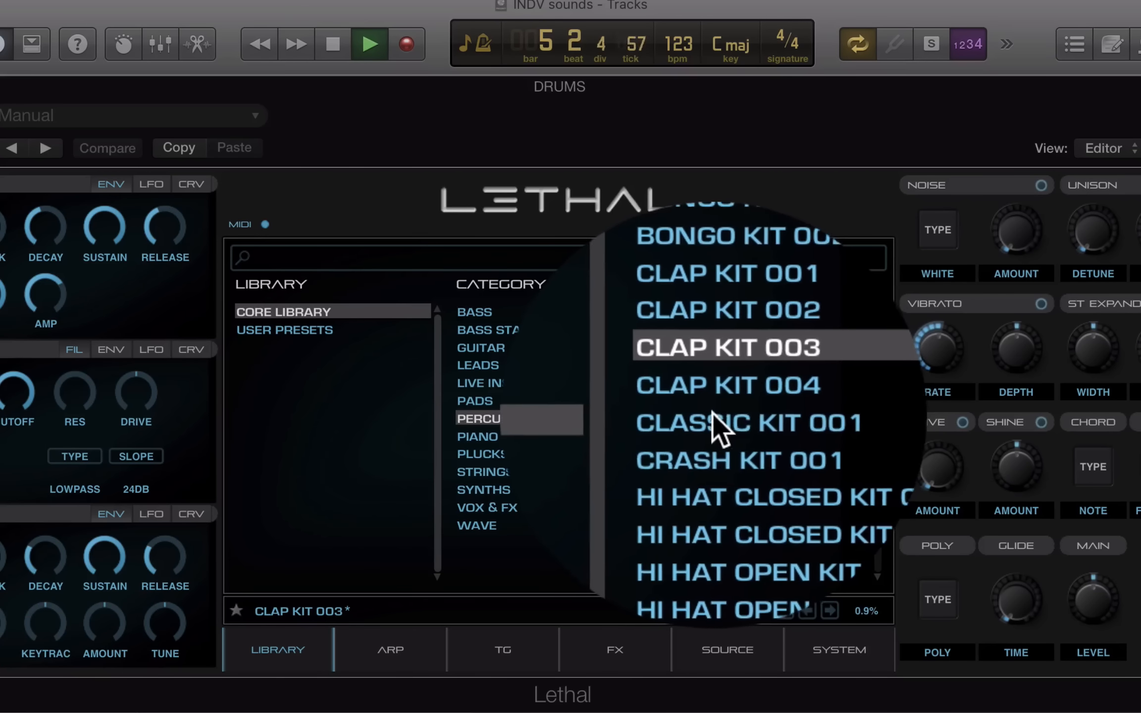
{"action": "left_click", "coordinate": [709, 417]}
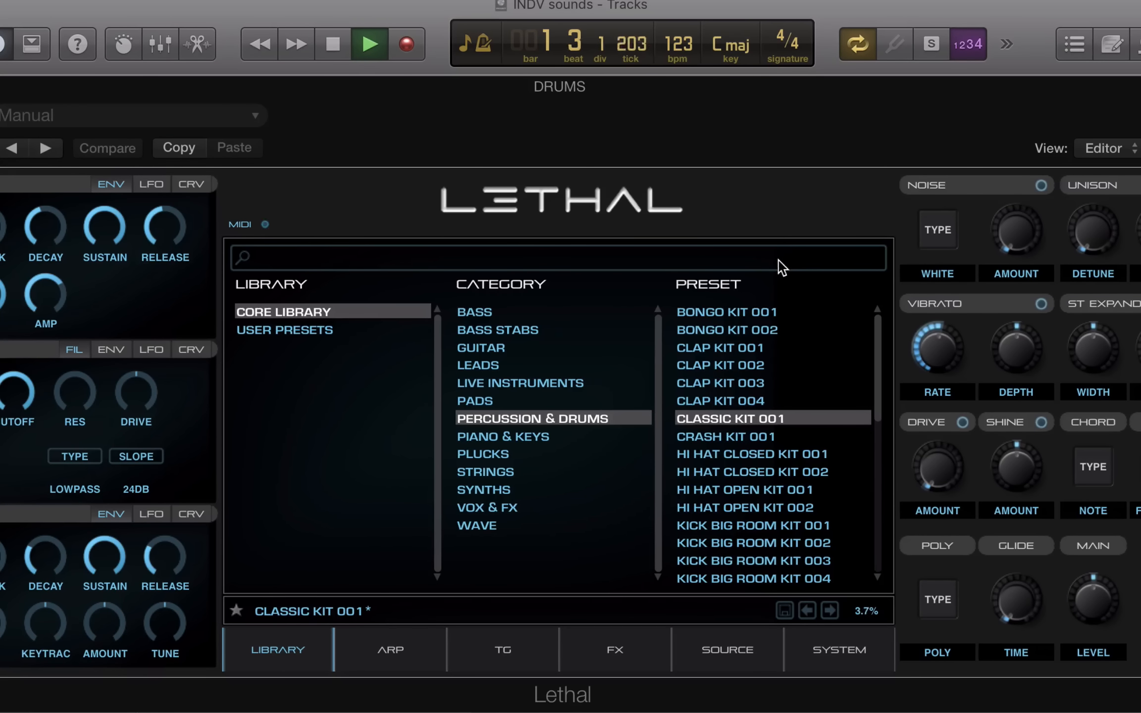
{"action": "left_click", "coordinate": [721, 439]}
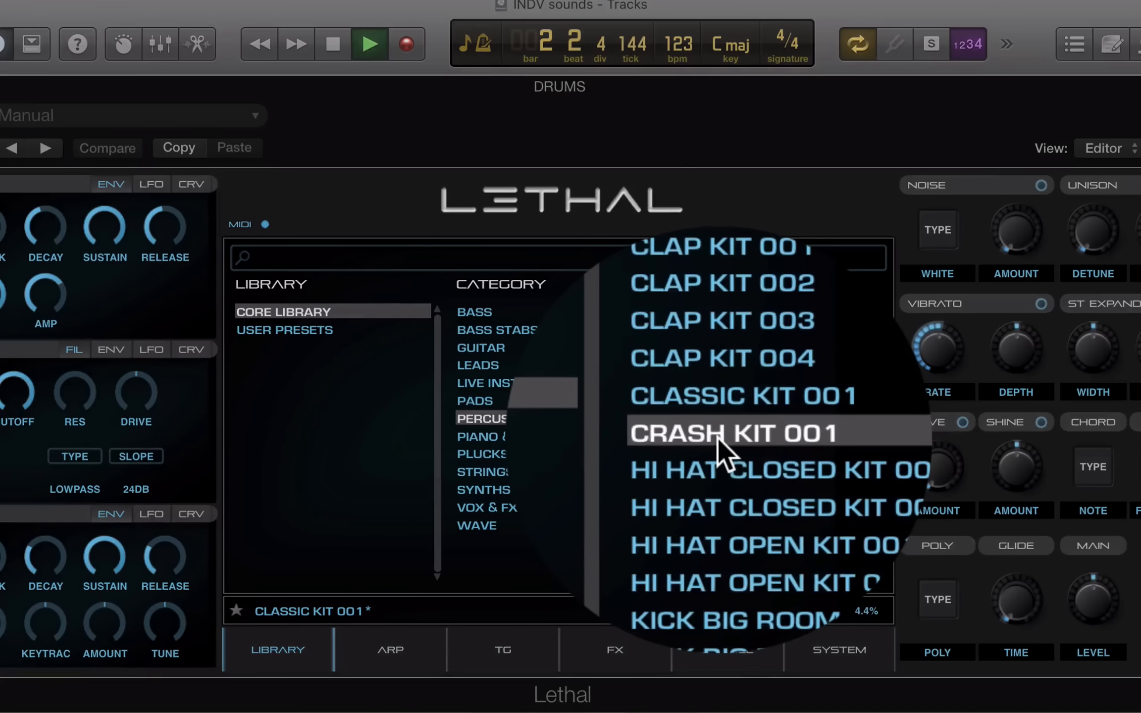
{"action": "left_click", "coordinate": [719, 452]}
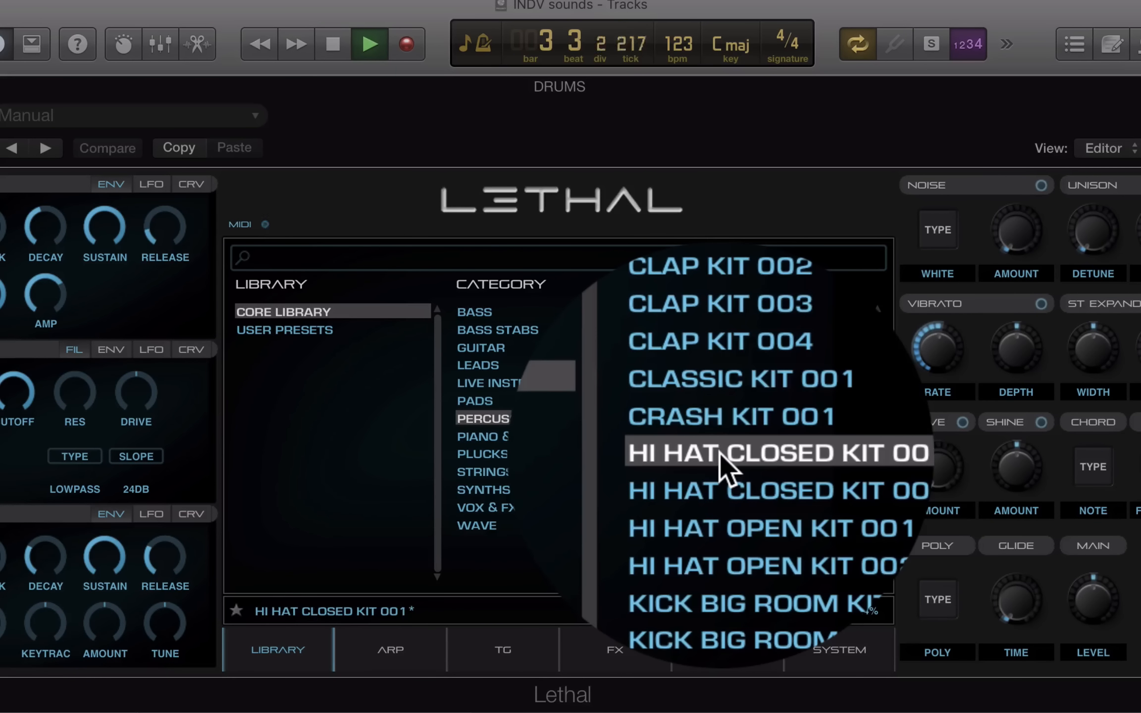
{"action": "left_click", "coordinate": [720, 488]}
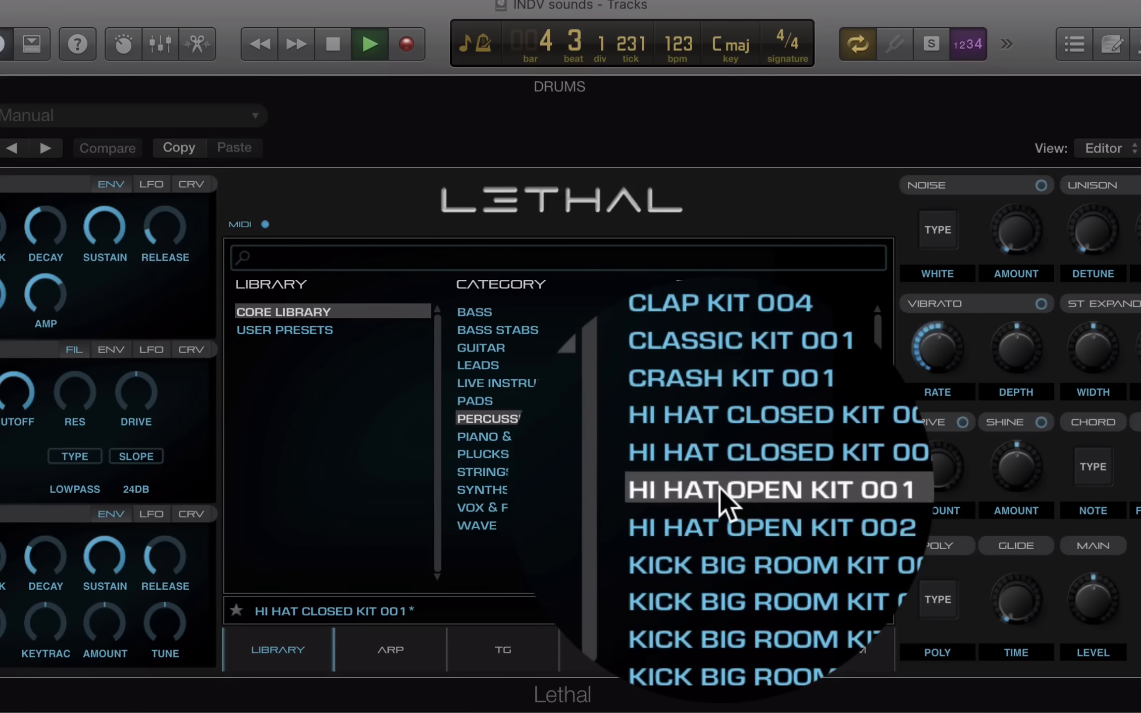
Audition Kick Big Room Kit 001, 005, Kick House, Kick Lower Layer and Kick Top Layer kits
{"action": "left_click", "coordinate": [721, 527]}
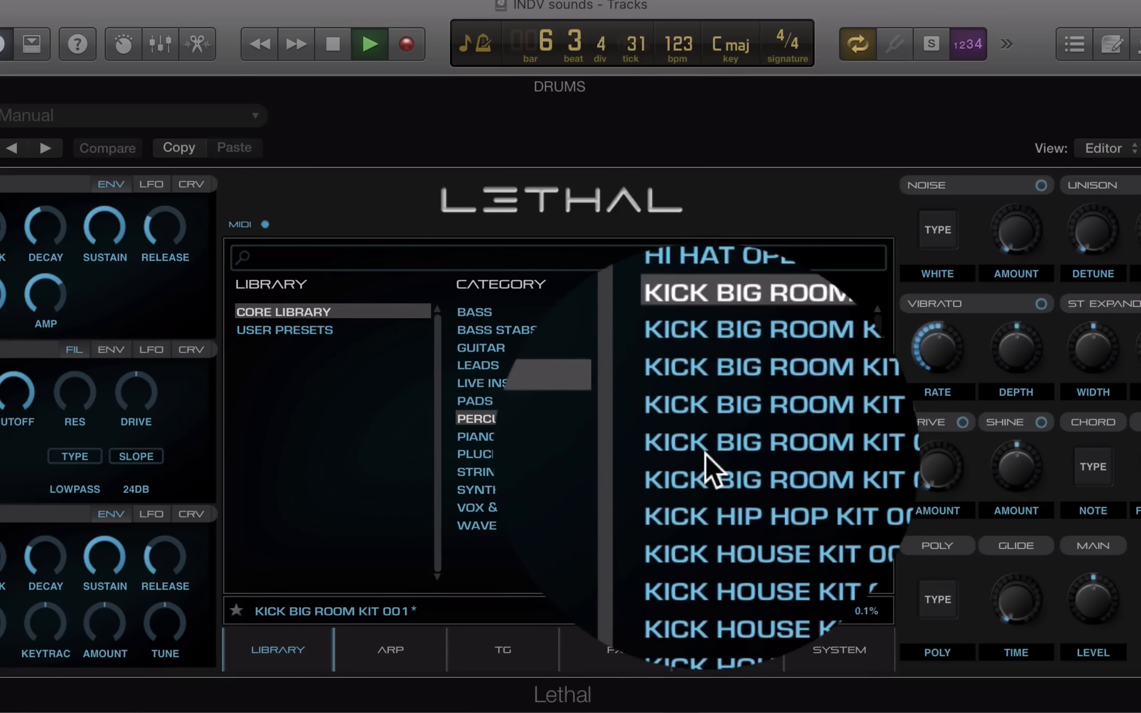
{"action": "left_click", "coordinate": [706, 454]}
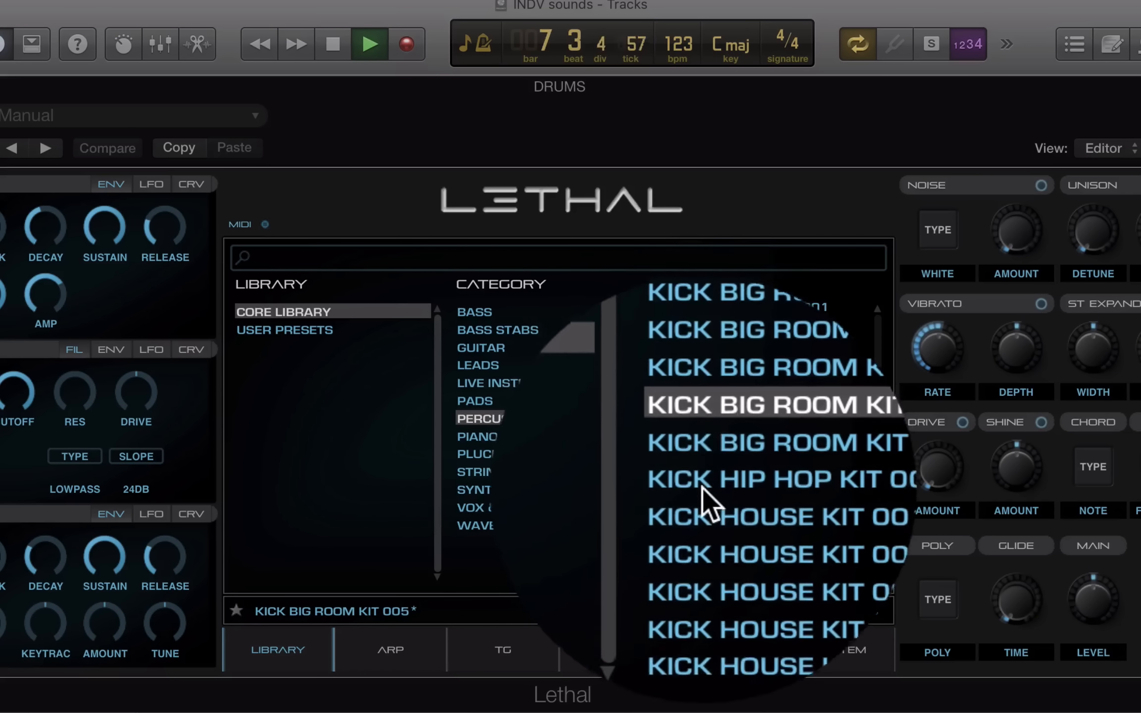
{"action": "left_click", "coordinate": [713, 516]}
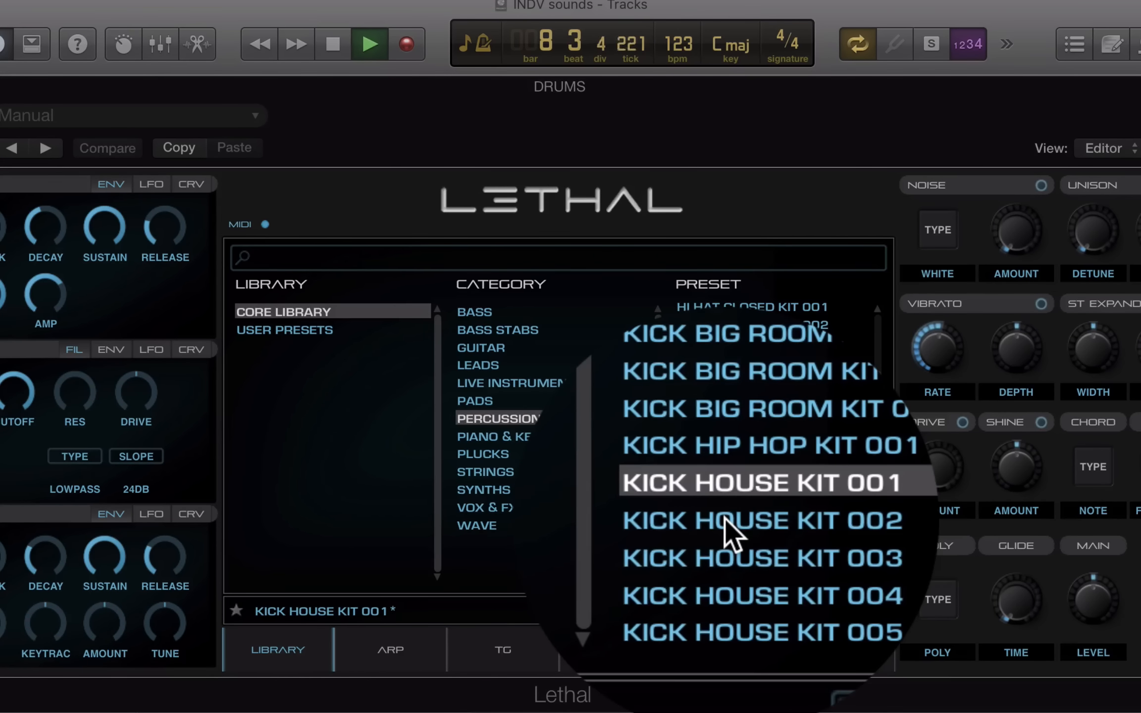
{"action": "scroll", "coordinate": [730, 532], "scroll_direction": "down", "scroll_amount": 2}
{"action": "left_click", "coordinate": [716, 483]}
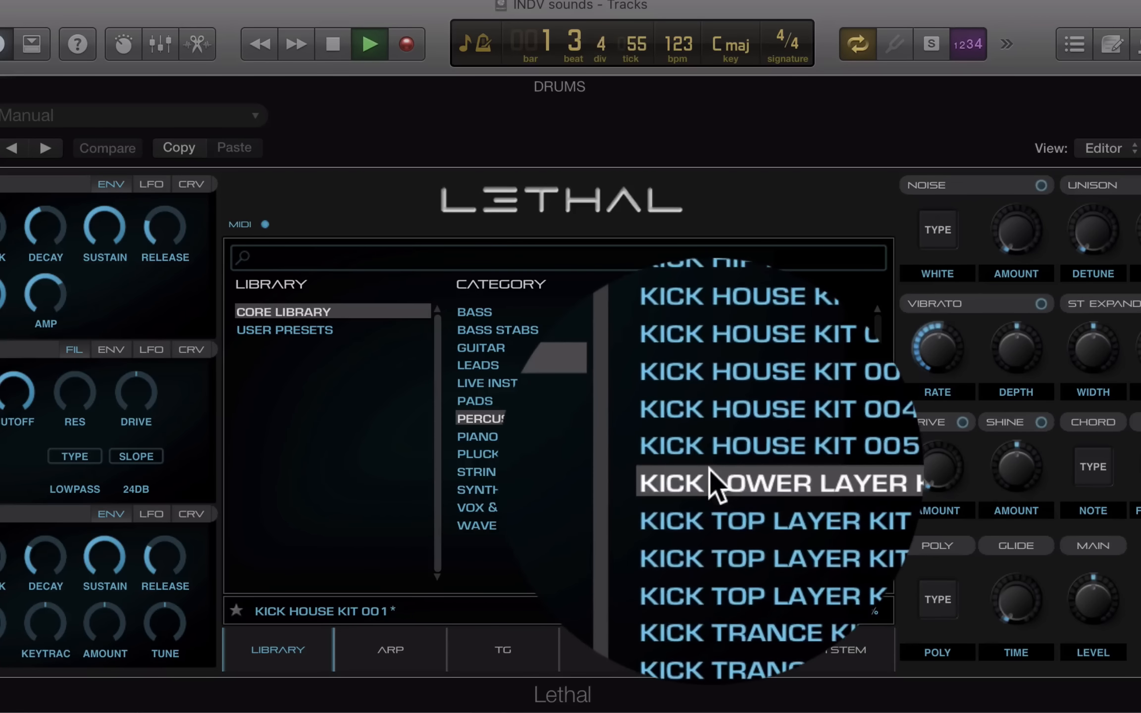
{"action": "left_click", "coordinate": [719, 516]}
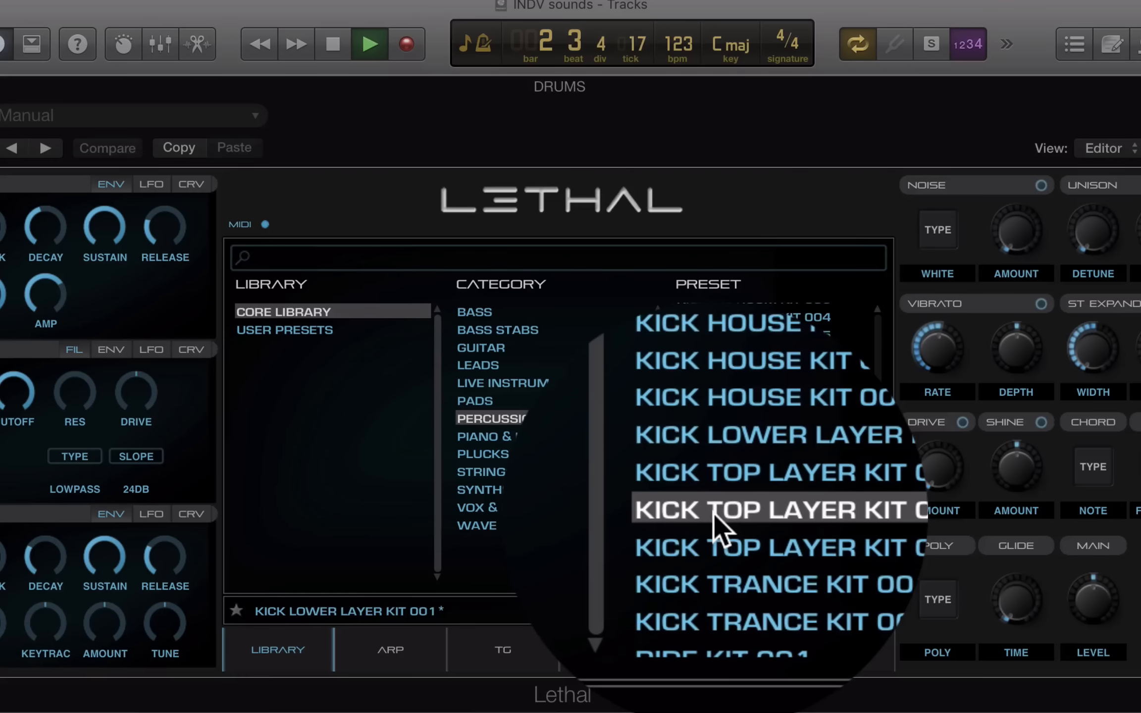
{"action": "scroll", "coordinate": [719, 525], "scroll_direction": "down", "scroll_amount": 3}
Audition Ride Kit 001, Shaker Kit 002, Snare Kit 002, 001, ending on Tambourine Kit 001
{"action": "left_click", "coordinate": [720, 496]}
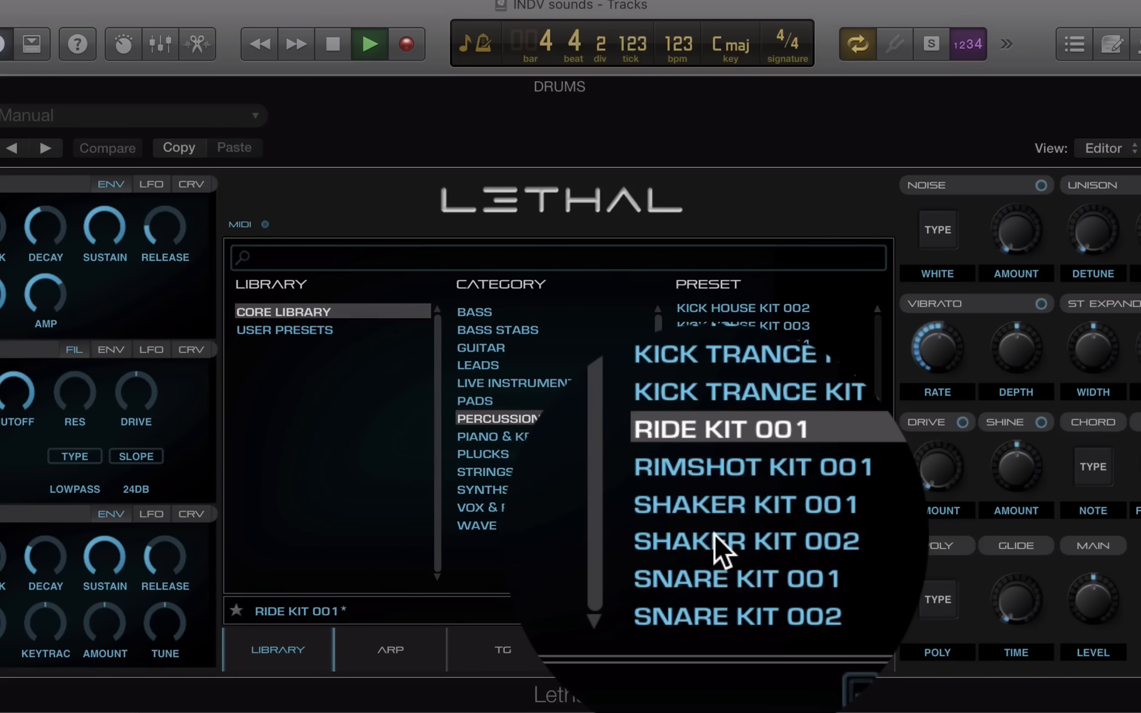
{"action": "left_click", "coordinate": [719, 542]}
{"action": "scroll", "coordinate": [719, 545], "scroll_direction": "down", "scroll_amount": 2}
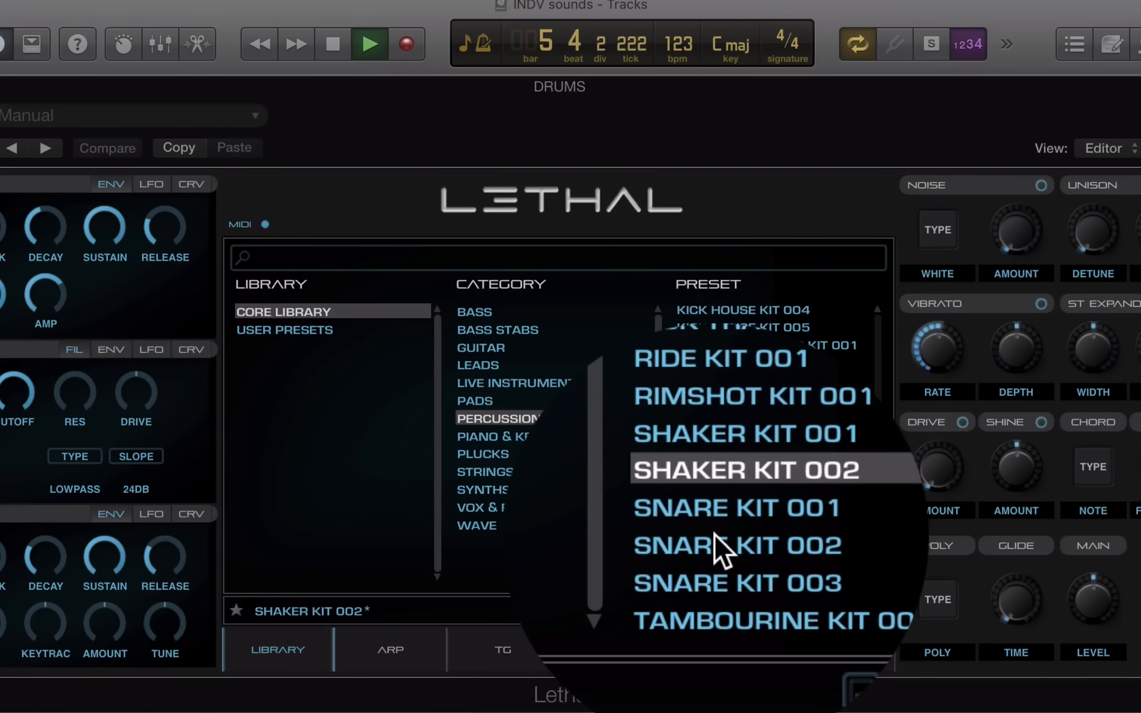
{"action": "left_click", "coordinate": [715, 535]}
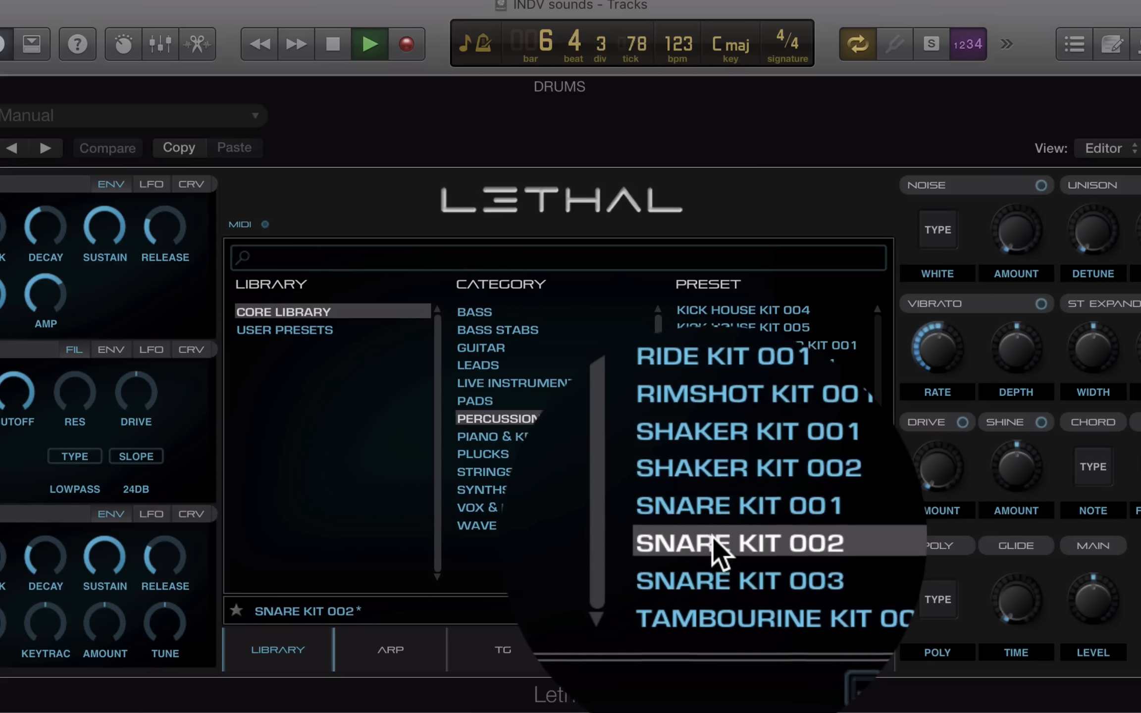
{"action": "left_click", "coordinate": [715, 520]}
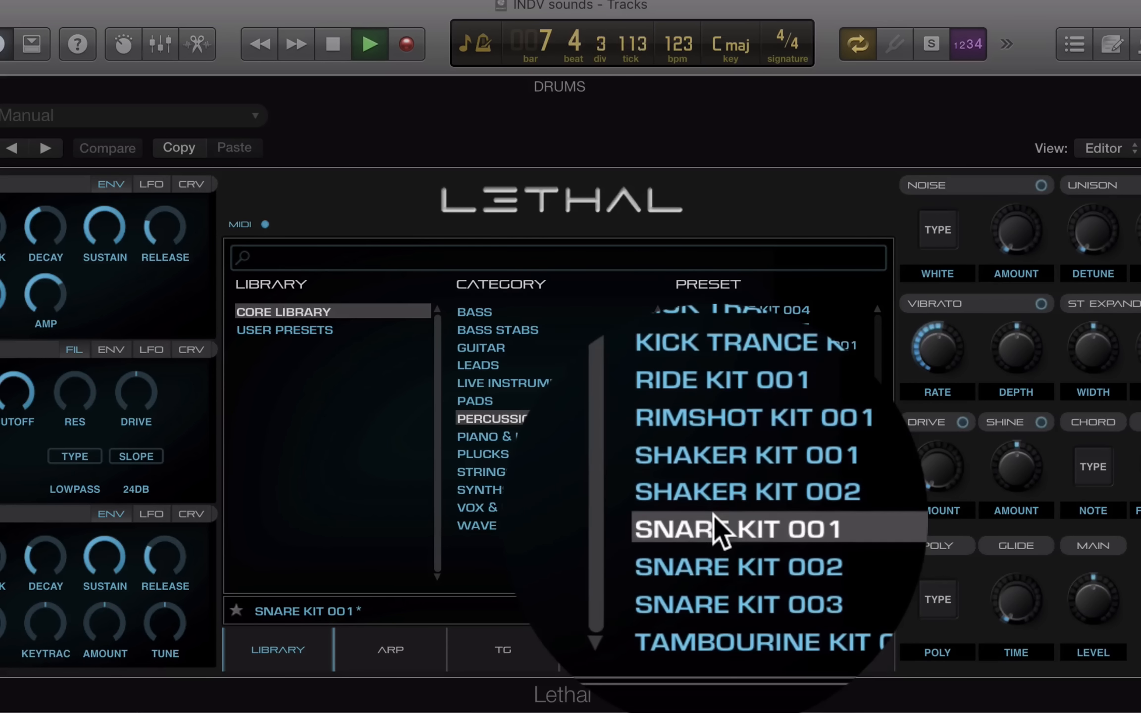
{"action": "left_click", "coordinate": [709, 572]}
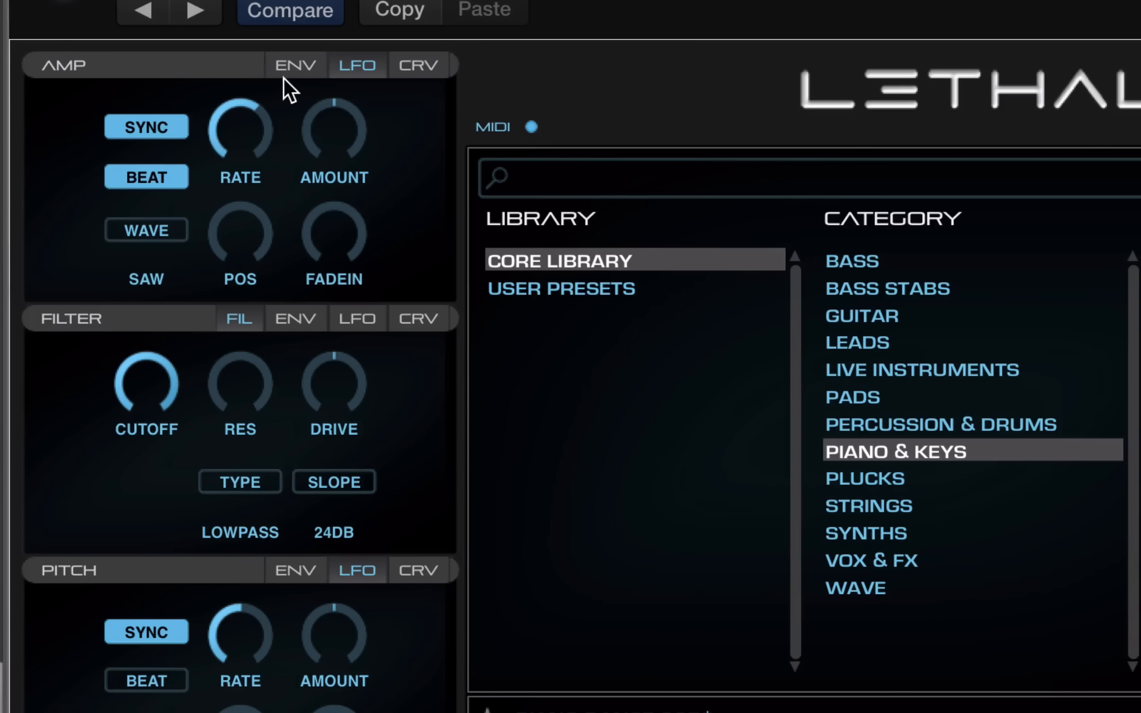
Lengthen the amp envelope attack to about 275 ms and shorten its release to 3.79 ms
{"action": "left_click", "coordinate": [295, 66]}
{"action": "left_click_drag", "start_coordinate": [74, 148], "coordinate": [32, 154]}
{"action": "left_click_drag", "start_coordinate": [383, 95], "coordinate": [256, 109]}
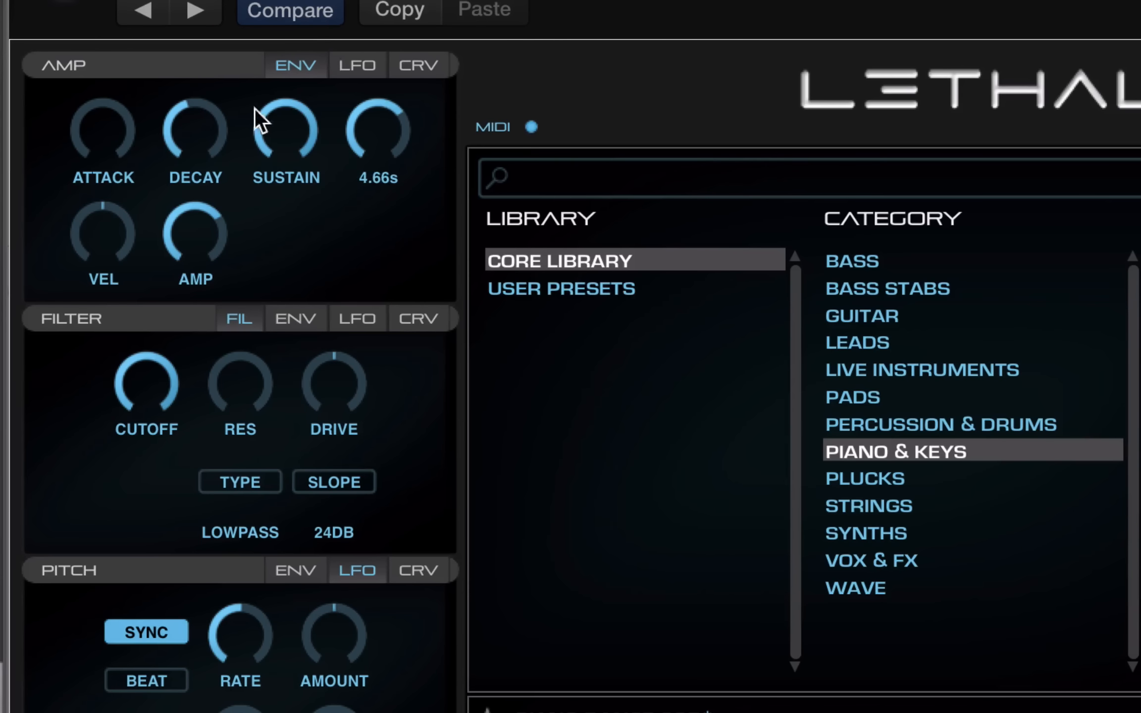
Give the amp LFO a 50% triangle wave, adjust its fade-in, and lower the filter cutoff to 1922 Hz
{"action": "left_click", "coordinate": [354, 62]}
{"action": "left_click", "coordinate": [157, 227]}
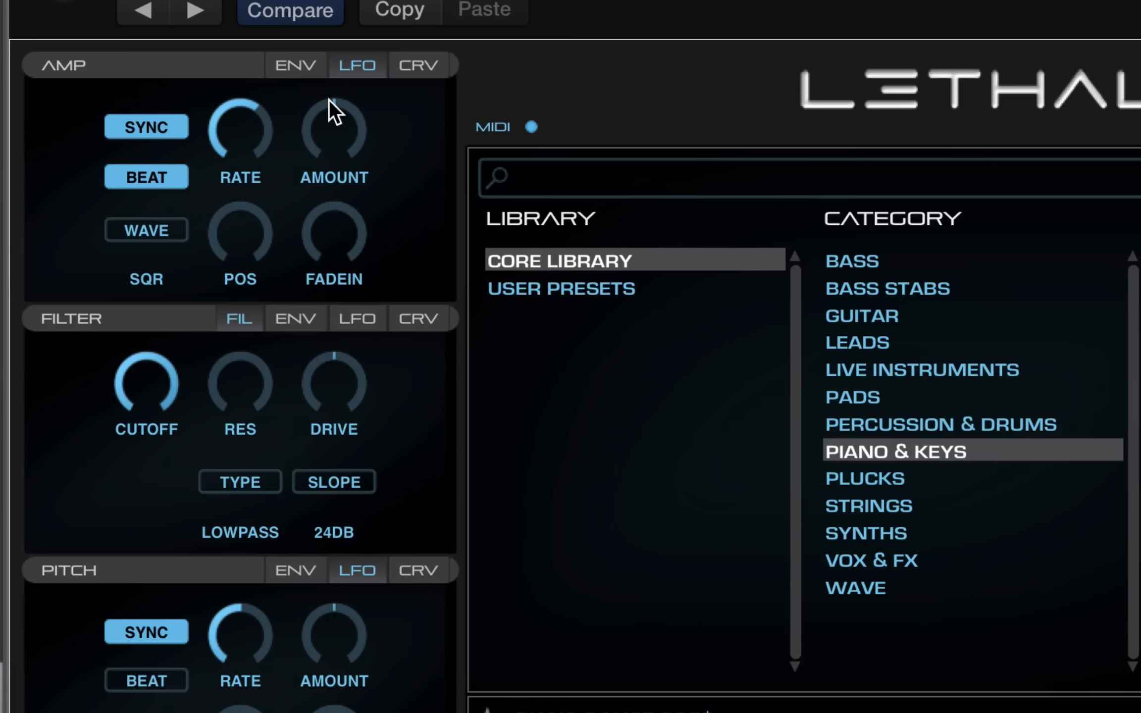
{"action": "left_click_drag", "start_coordinate": [329, 100], "coordinate": [366, 57]}
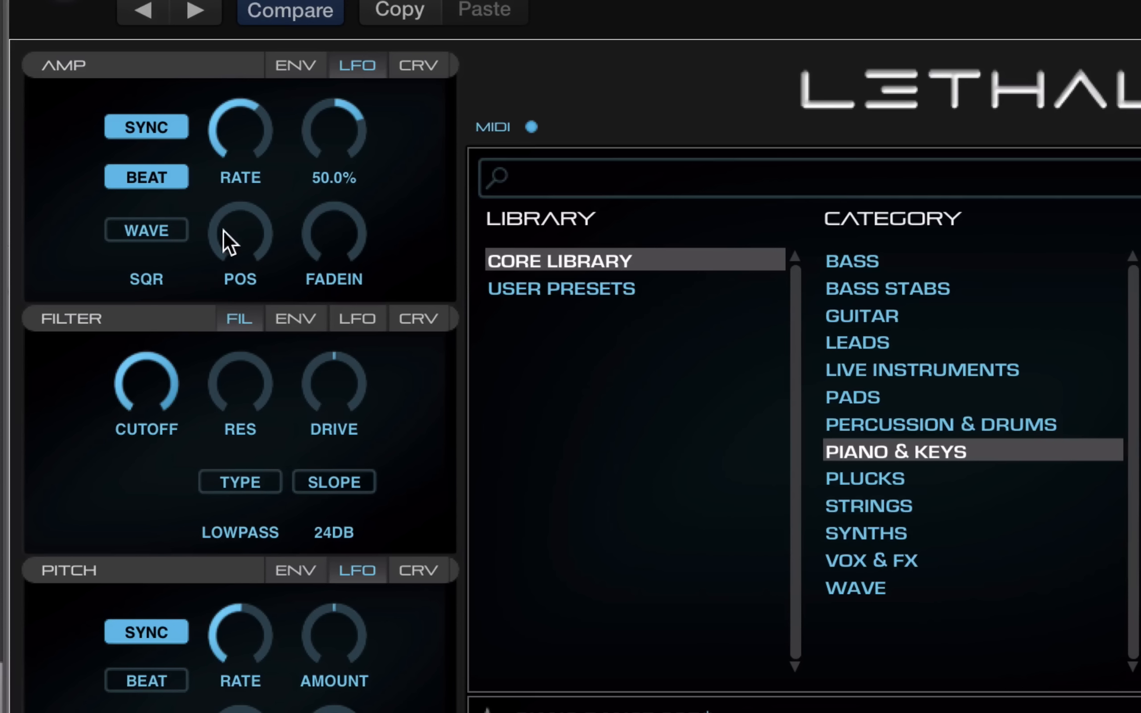
{"action": "left_click", "coordinate": [155, 227]}
{"action": "left_click", "coordinate": [153, 225]}
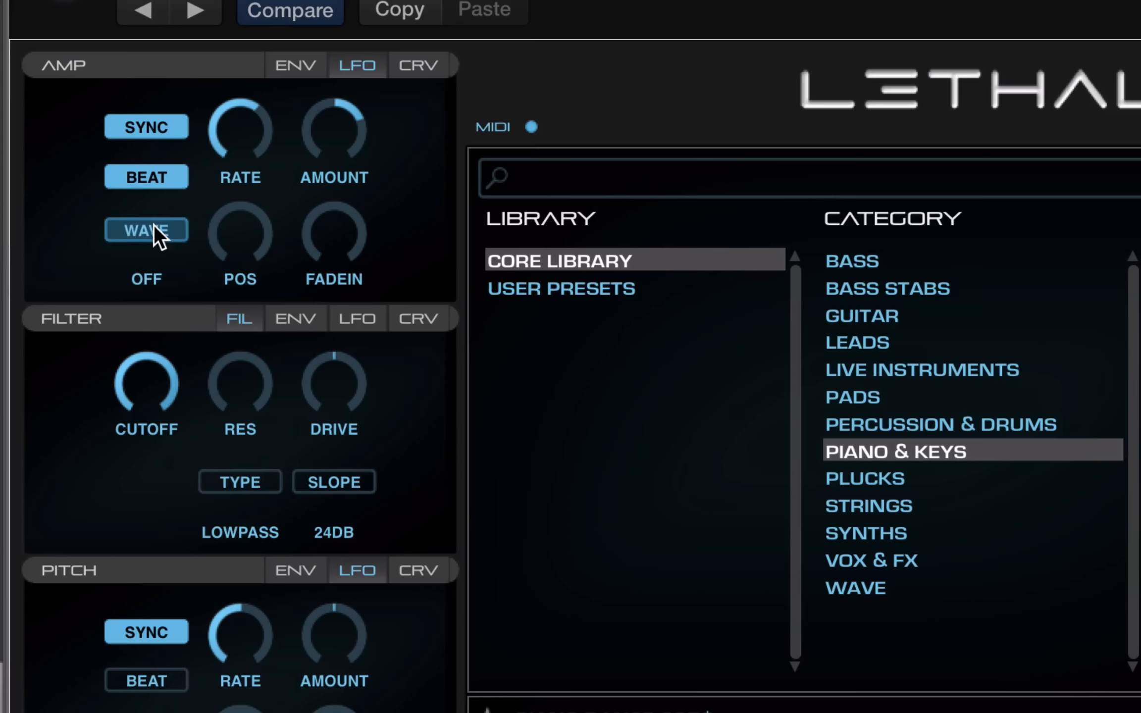
{"action": "left_click", "coordinate": [153, 227]}
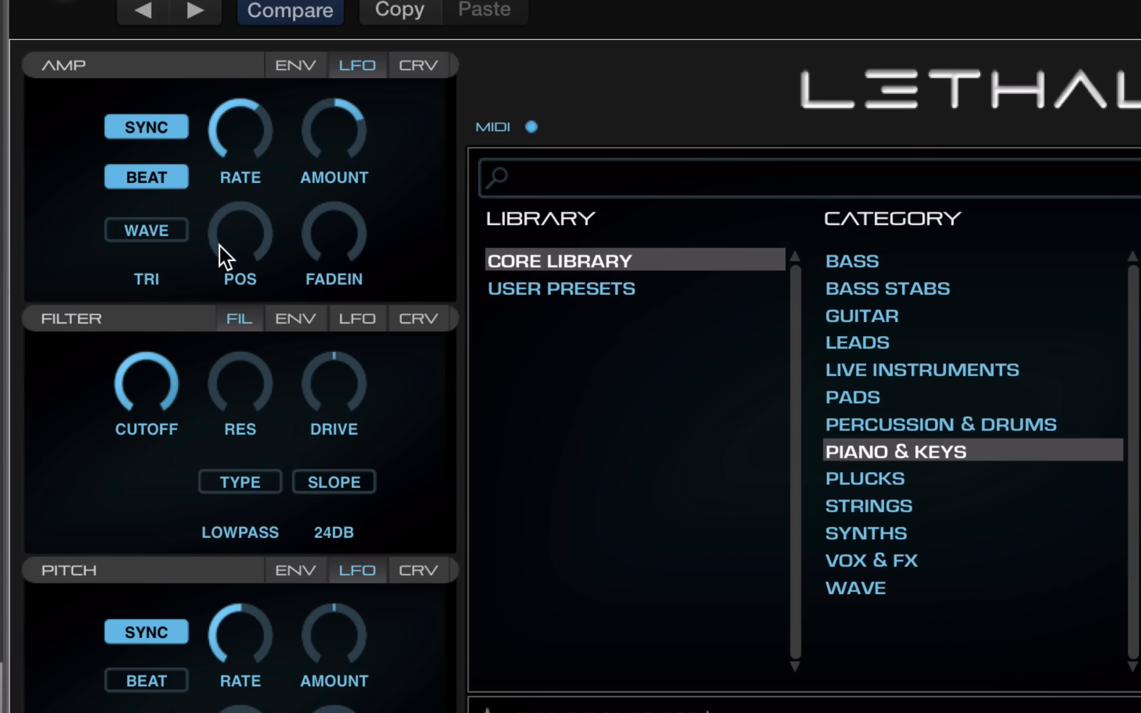
{"action": "left_click_drag", "start_coordinate": [311, 243], "coordinate": [317, 164]}
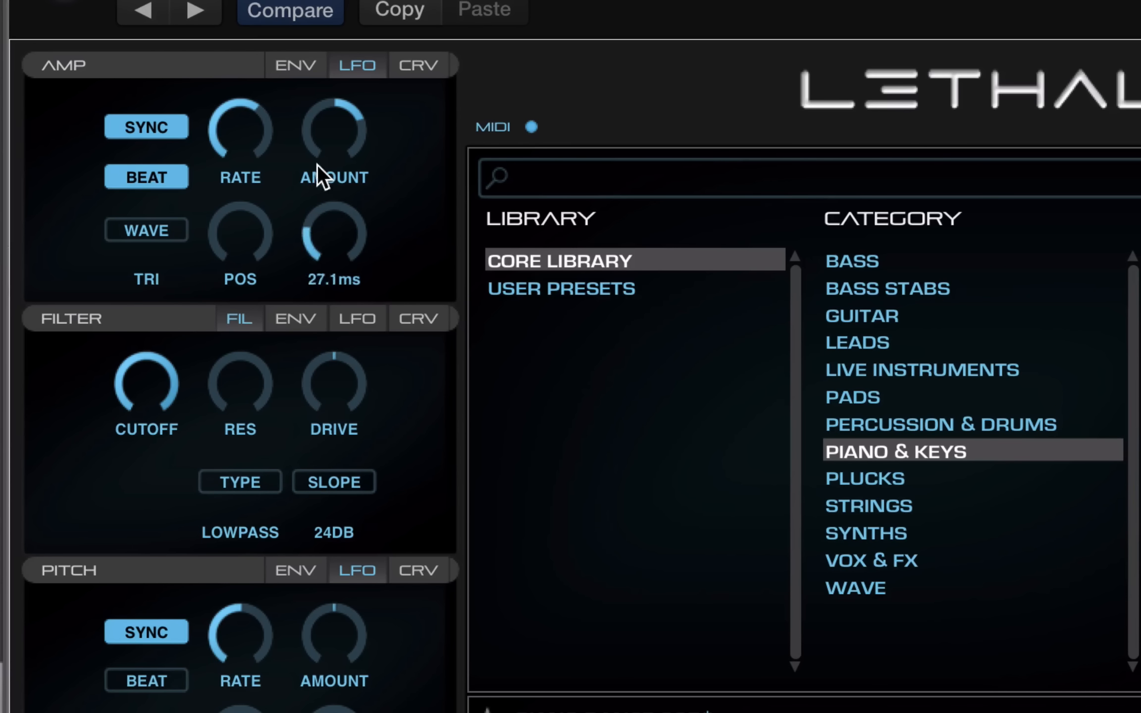
{"action": "left_click_drag", "start_coordinate": [145, 353], "coordinate": [151, 500]}
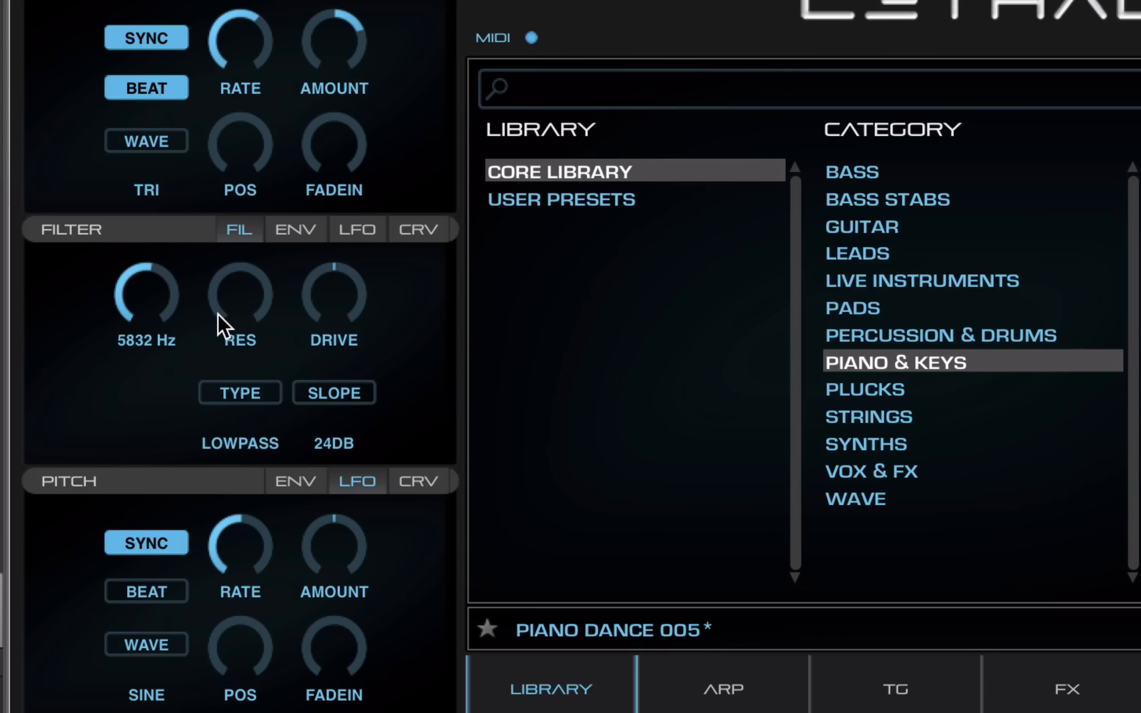
Switch the filter to band-pass, sweep the cutoff up, and raise resonance to about 0.80
{"action": "left_click_drag", "start_coordinate": [217, 315], "coordinate": [217, 187]}
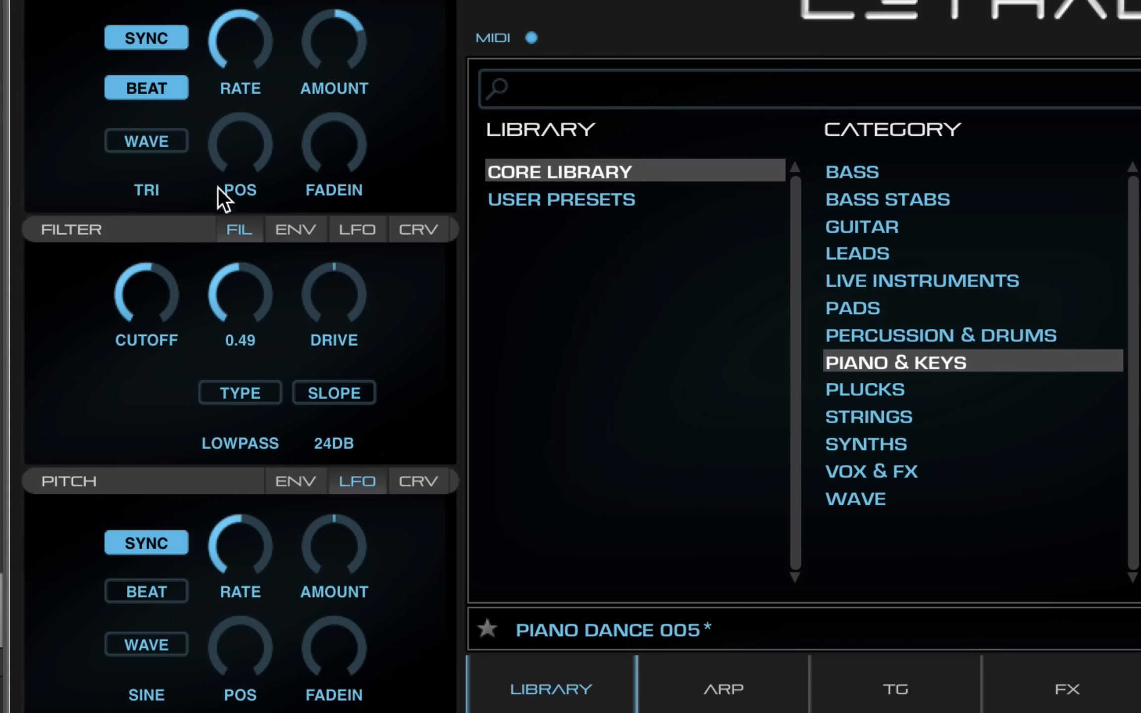
{"action": "left_click", "coordinate": [236, 442]}
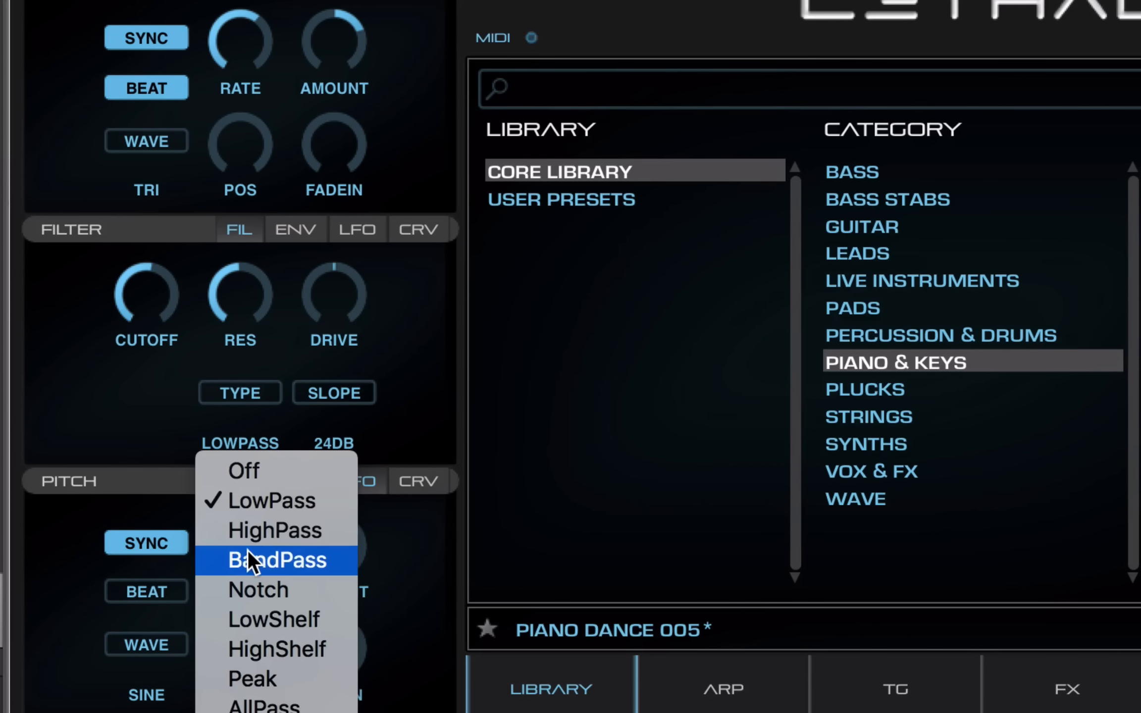
{"action": "left_click_drag", "start_coordinate": [118, 281], "coordinate": [98, 380]}
{"action": "left_click_drag", "start_coordinate": [213, 296], "coordinate": [354, 228]}
Change the filter slope, then lengthen the pitch attack, set 7.32 s release, 4.31 s decay and +2250 Ct amount
{"action": "left_click", "coordinate": [331, 380]}
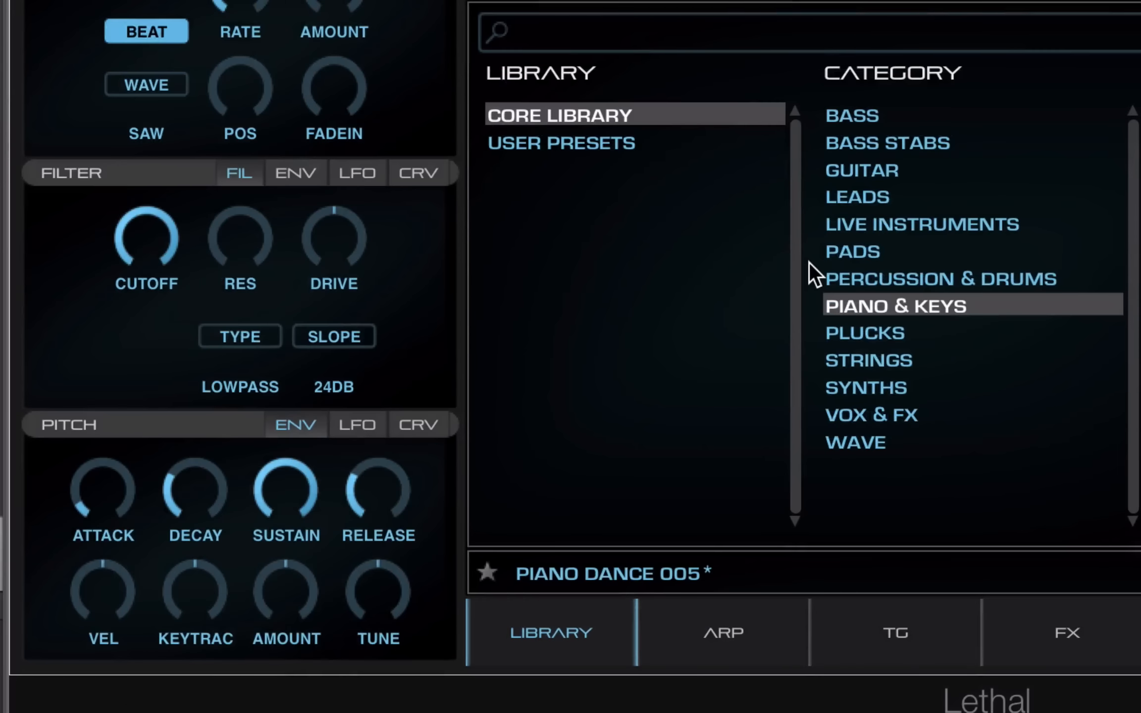
{"action": "left_click_drag", "start_coordinate": [80, 507], "coordinate": [87, 437]}
{"action": "left_click_drag", "start_coordinate": [368, 491], "coordinate": [412, 415]}
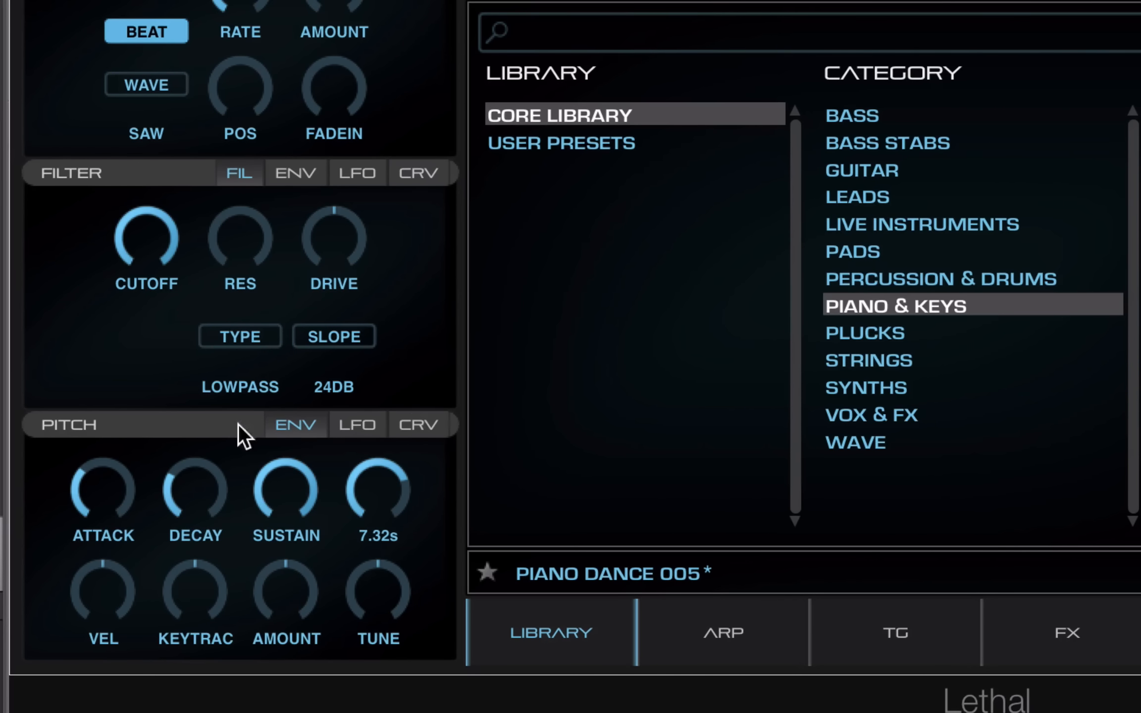
{"action": "left_click_drag", "start_coordinate": [172, 481], "coordinate": [224, 425]}
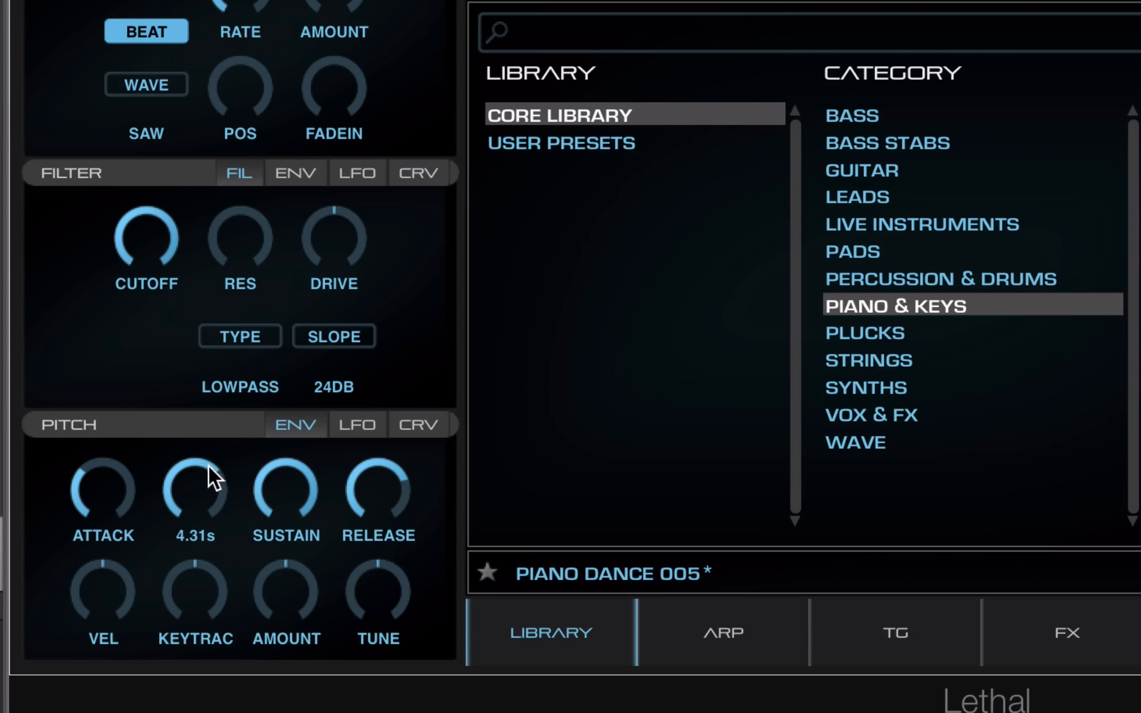
{"action": "left_click_drag", "start_coordinate": [288, 562], "coordinate": [349, 572]}
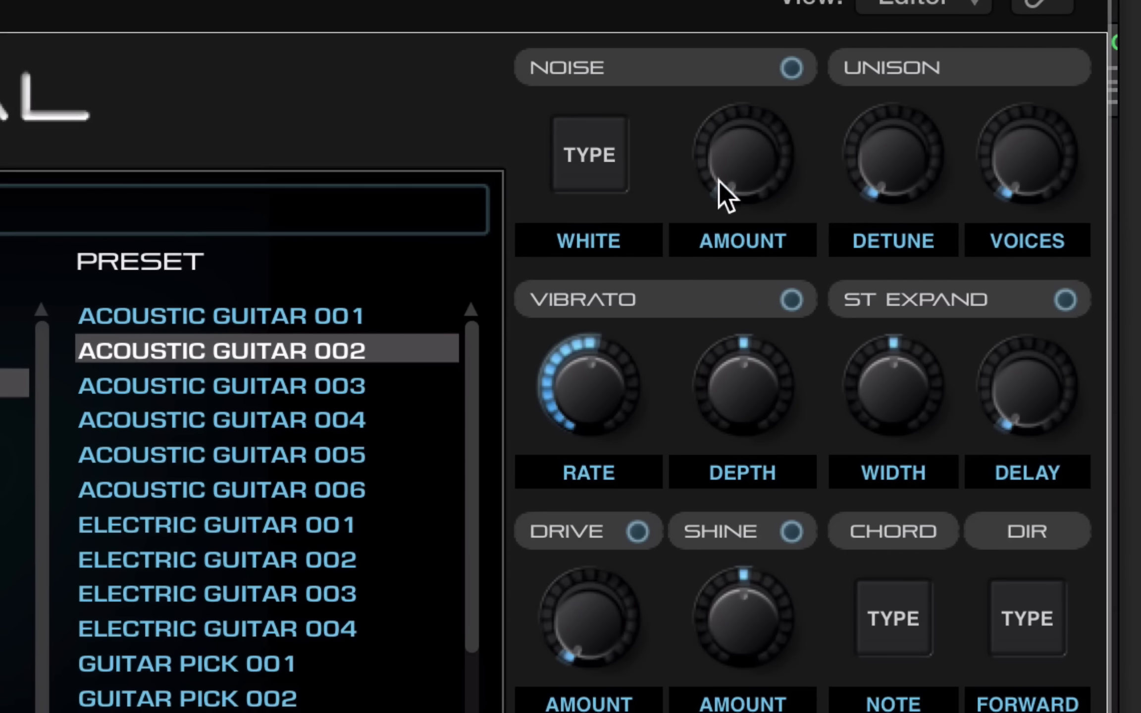
Enable the noise layer at 30% and add unison detune and voices
{"action": "left_click", "coordinate": [791, 68]}
{"action": "left_click_drag", "start_coordinate": [726, 167], "coordinate": [723, 87]}
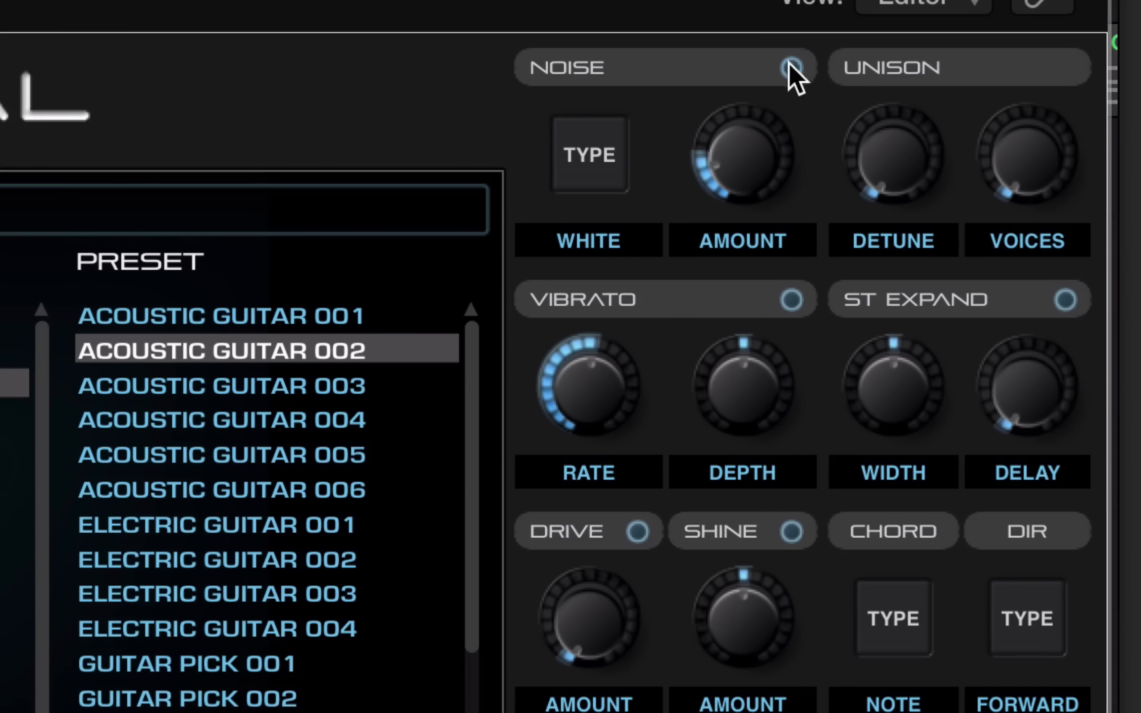
{"action": "left_click_drag", "start_coordinate": [897, 168], "coordinate": [880, 135]}
{"action": "left_click_drag", "start_coordinate": [1013, 165], "coordinate": [1006, 101]}
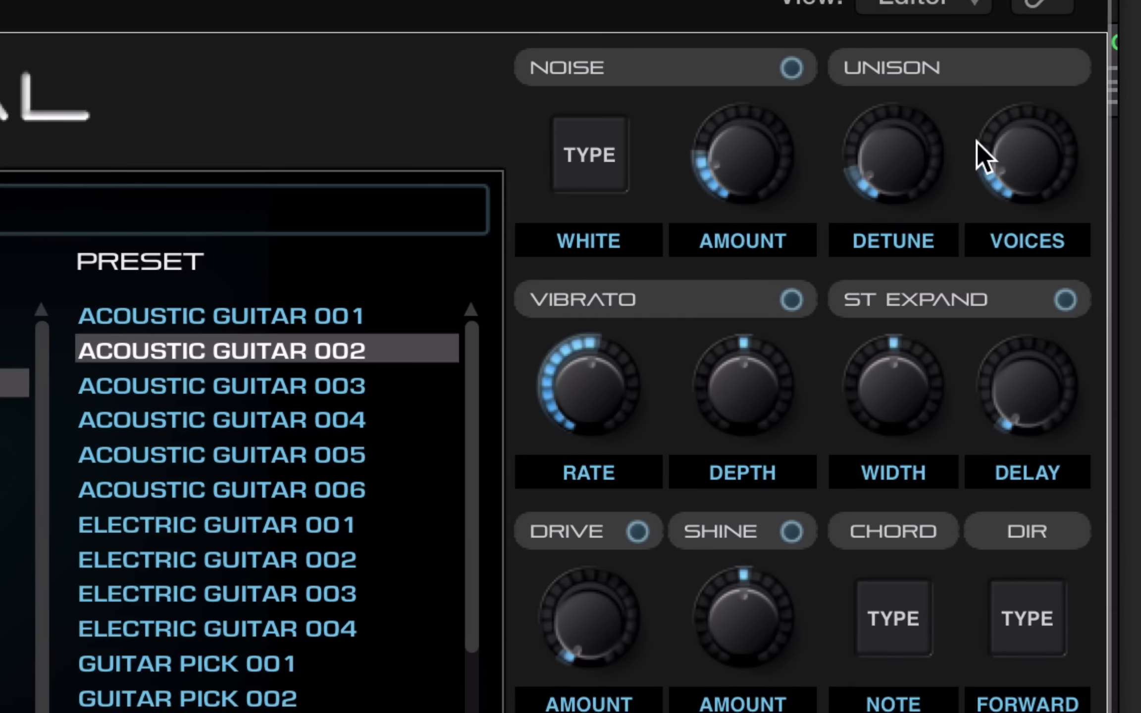
{"action": "mouse_move", "coordinate": [1001, 166]}
Turn on vibrato at +31 Ct and stereo expansion at 152% width with 15% delay
{"action": "left_click", "coordinate": [798, 297]}
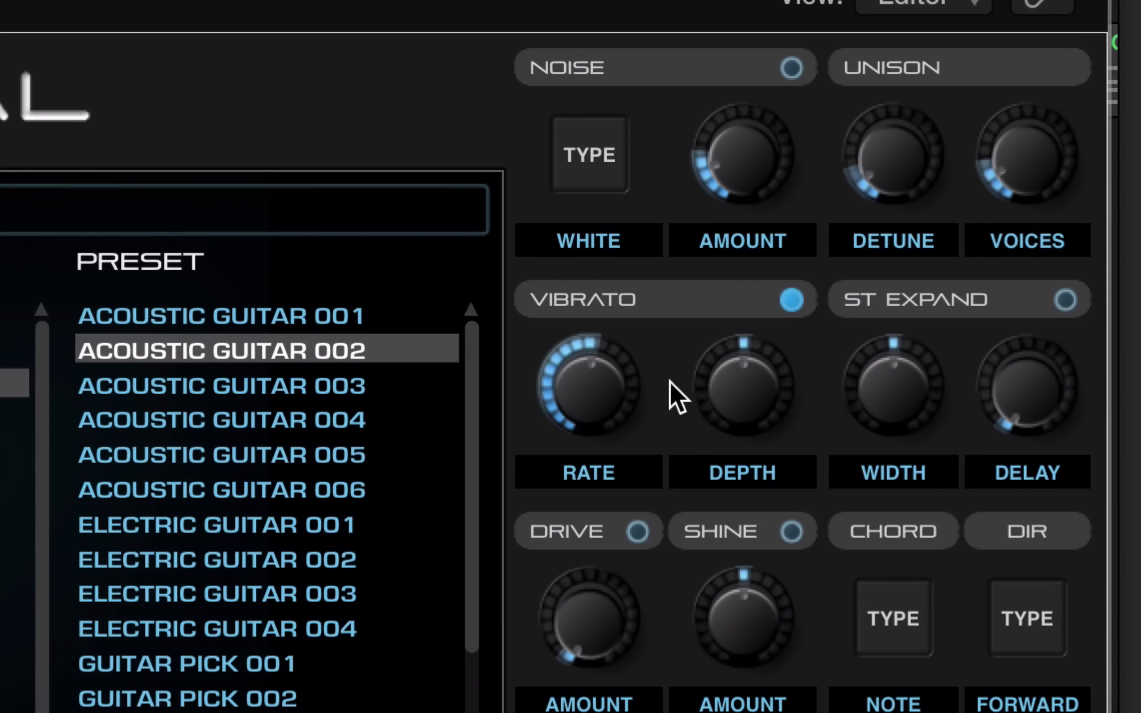
{"action": "left_click_drag", "start_coordinate": [746, 414], "coordinate": [690, 319]}
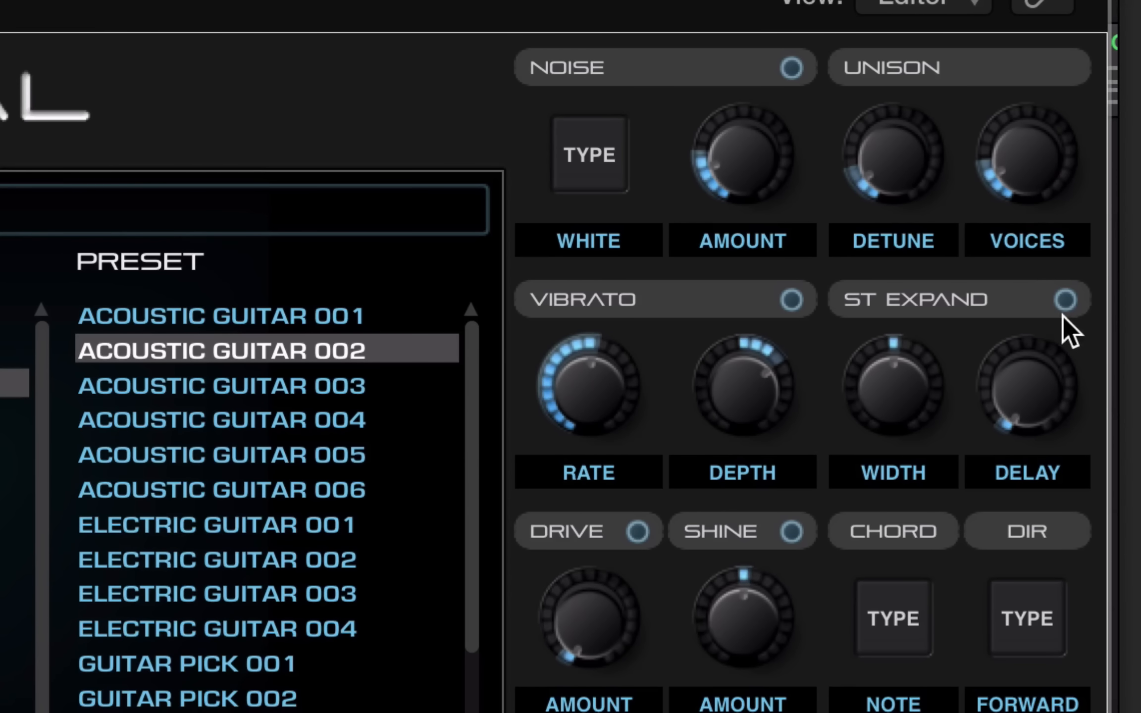
{"action": "left_click", "coordinate": [1065, 303]}
{"action": "left_click_drag", "start_coordinate": [892, 417], "coordinate": [904, 318]}
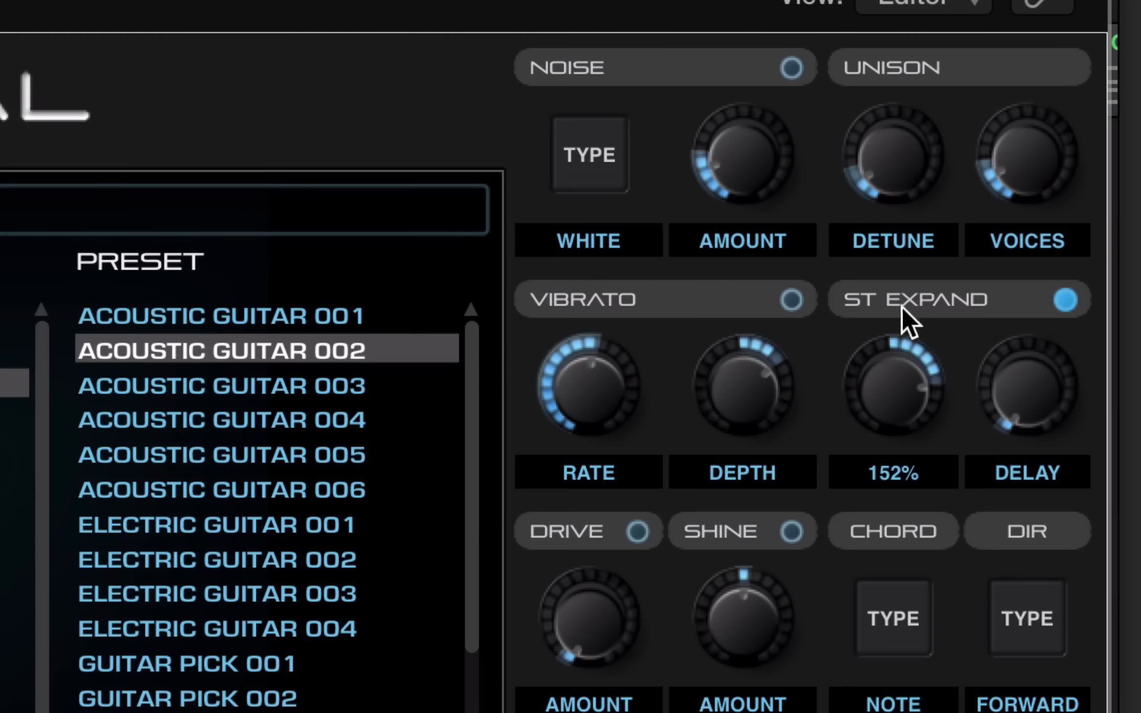
{"action": "left_click_drag", "start_coordinate": [1022, 397], "coordinate": [1010, 350]}
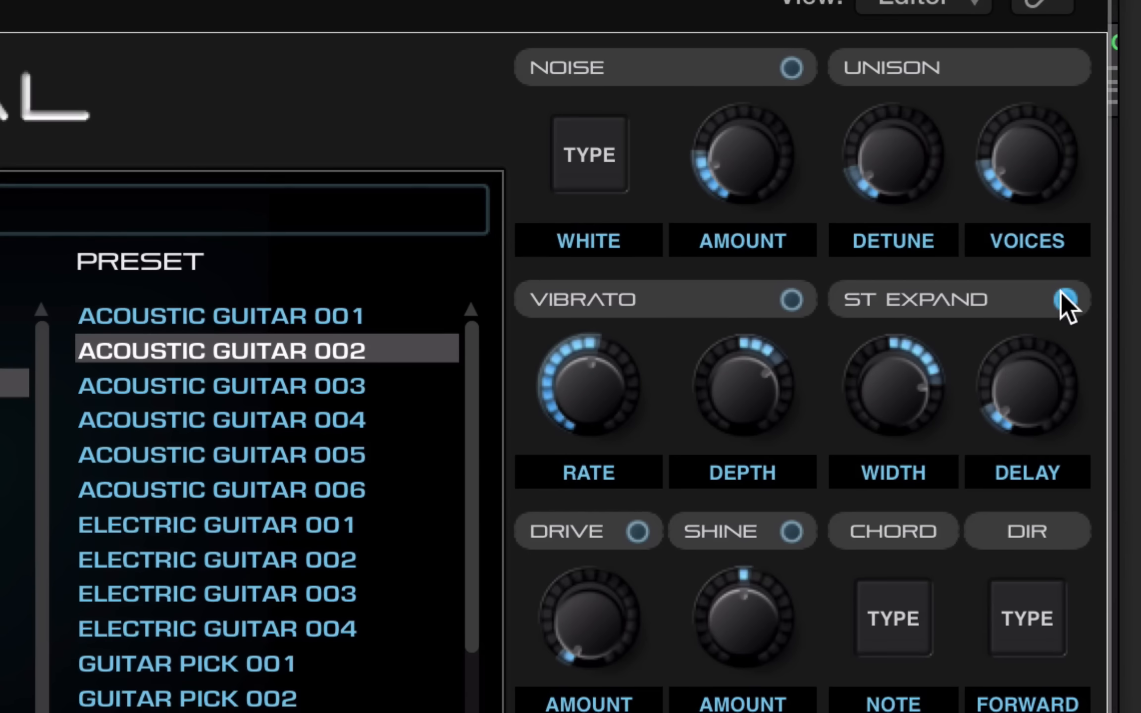
Turn on drive at 0.23, lower and disable shine, and adjust the main level
{"action": "left_click", "coordinate": [638, 532]}
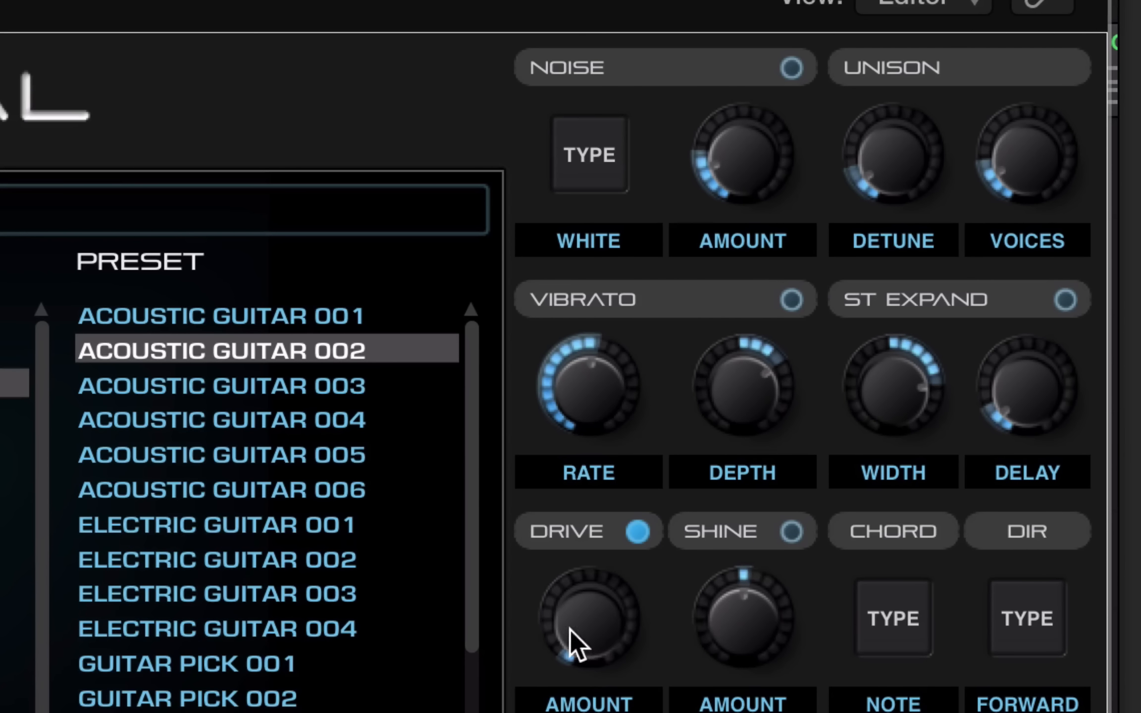
{"action": "left_click_drag", "start_coordinate": [572, 634], "coordinate": [627, 415]}
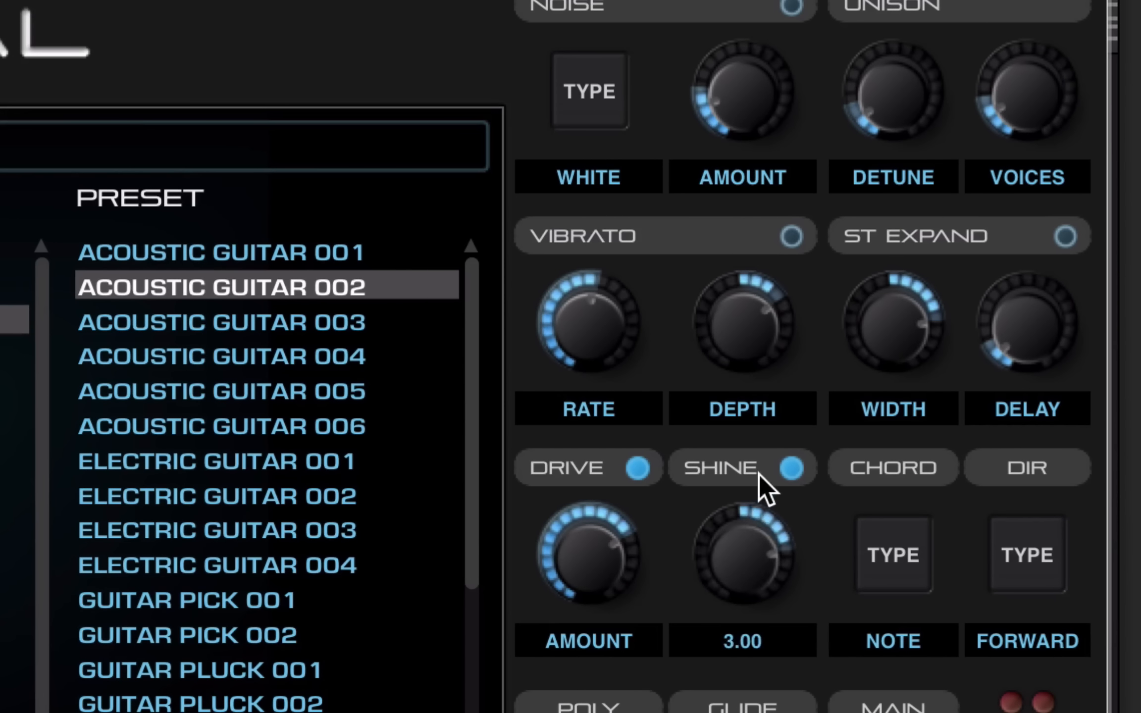
{"action": "left_click_drag", "start_coordinate": [743, 515], "coordinate": [737, 454]}
{"action": "left_click", "coordinate": [791, 466]}
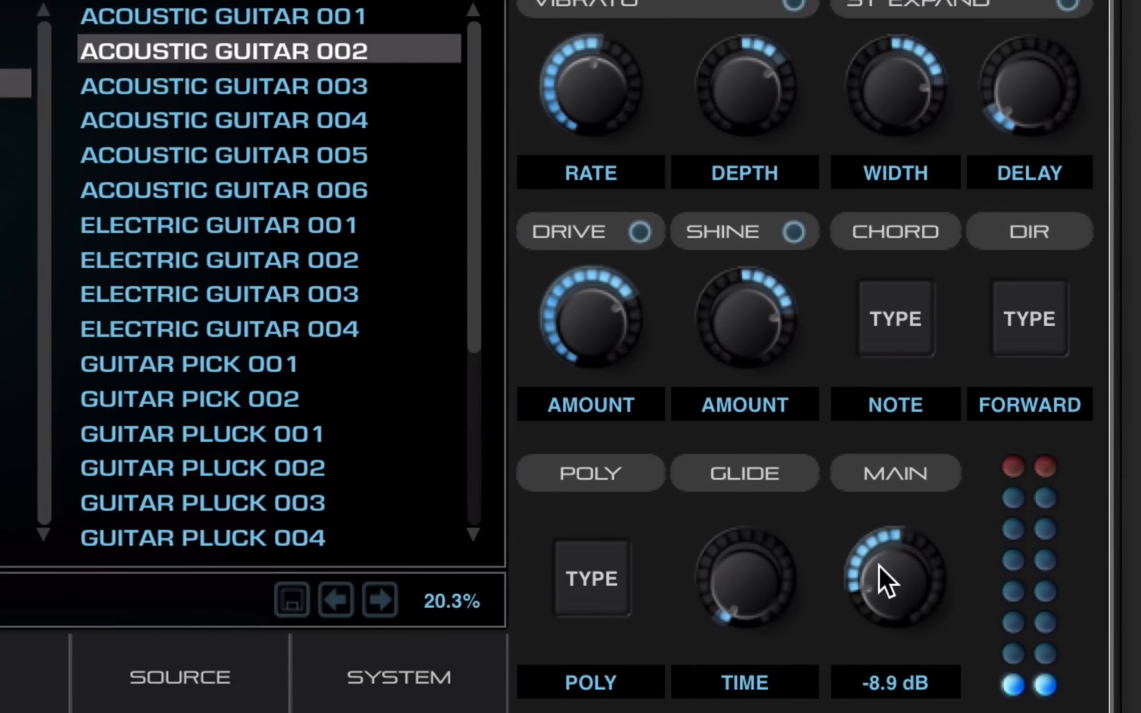
{"action": "left_click_drag", "start_coordinate": [879, 566], "coordinate": [894, 549]}
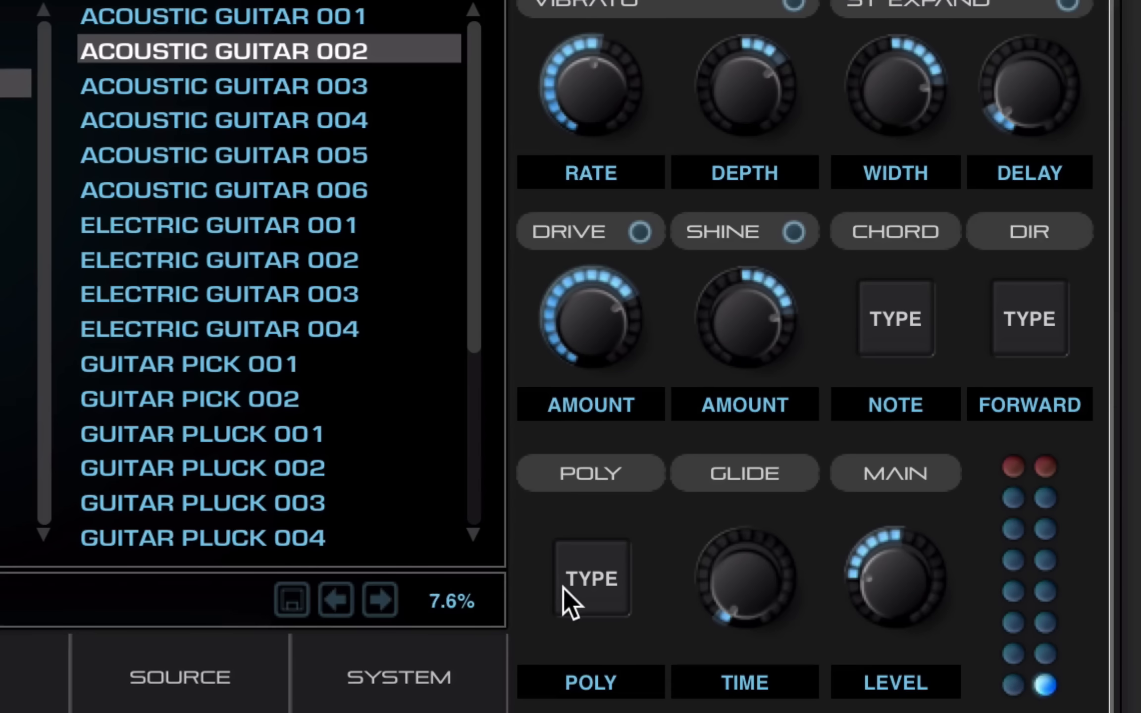
Switch the voice mode to mono and load the BOUNCE LEAD 002 lead preset
{"action": "left_click", "coordinate": [607, 580]}
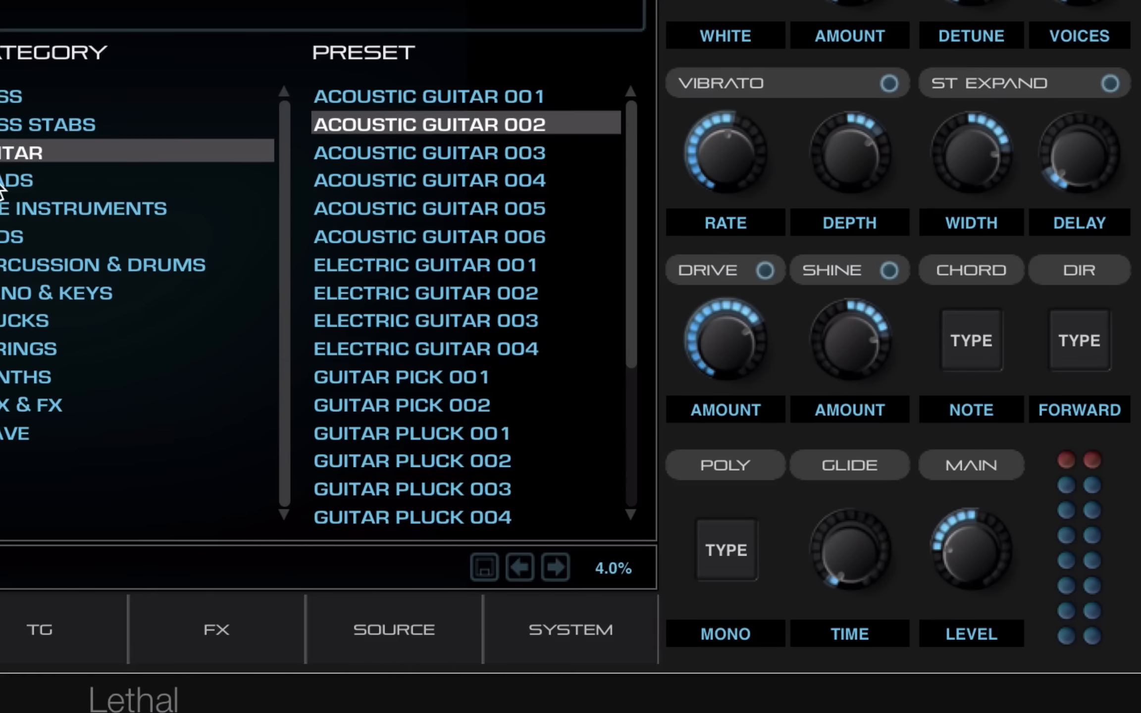
{"action": "left_click", "coordinate": [37, 175]}
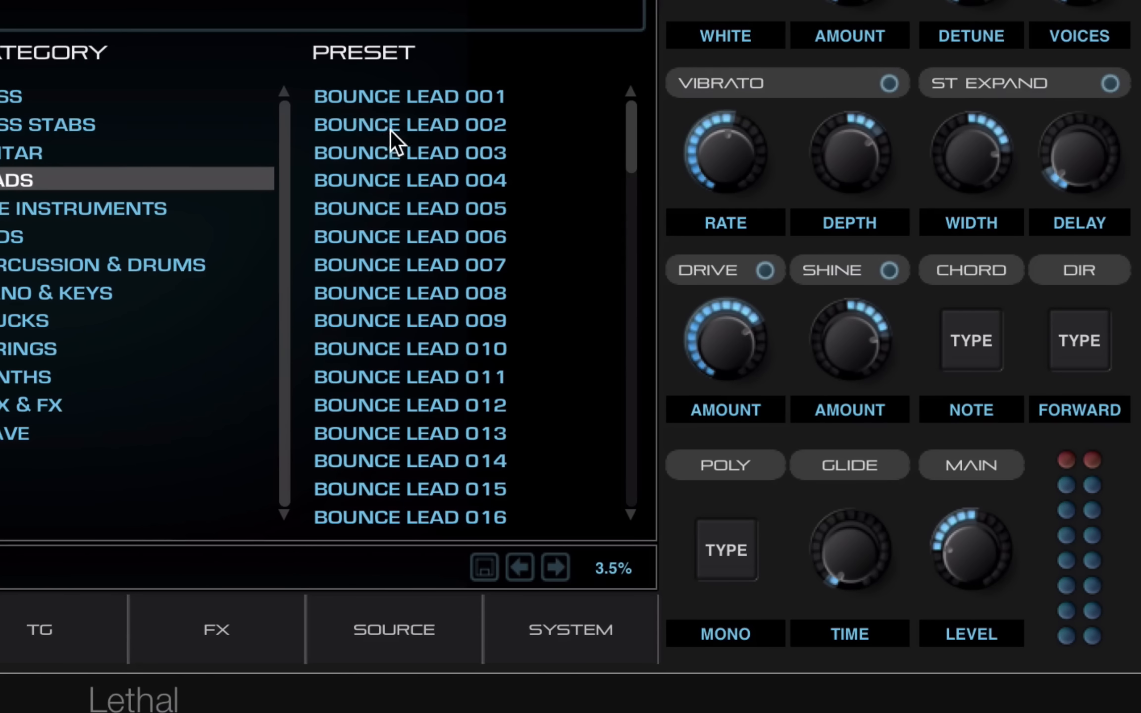
{"action": "left_click", "coordinate": [390, 130]}
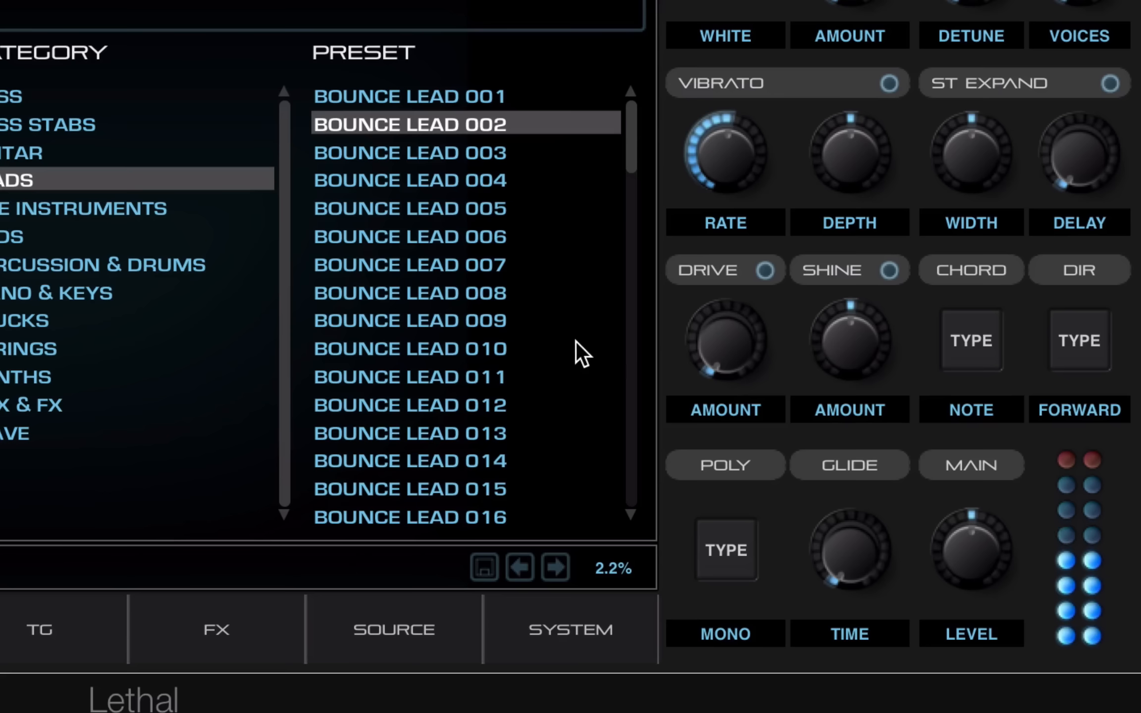
Try some glide time and return it to zero, then reset drive amount and vibrato rate to zero
{"action": "left_click_drag", "start_coordinate": [837, 565], "coordinate": [861, 405]}
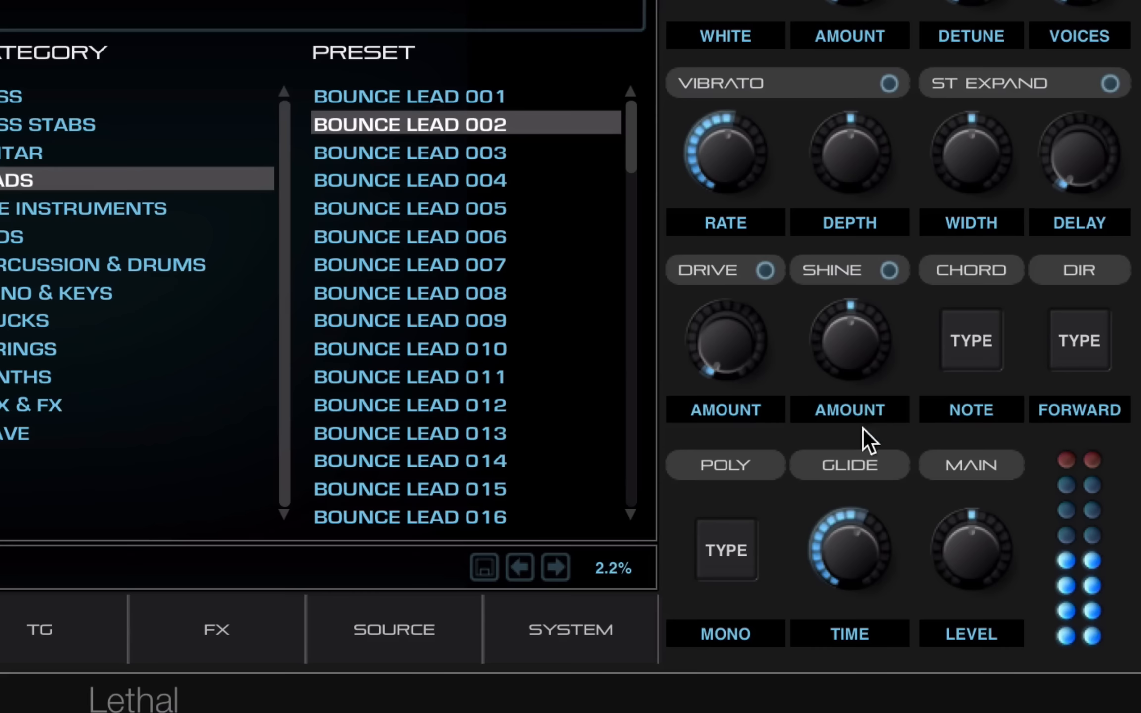
{"action": "left_click_drag", "start_coordinate": [847, 535], "coordinate": [847, 689]}
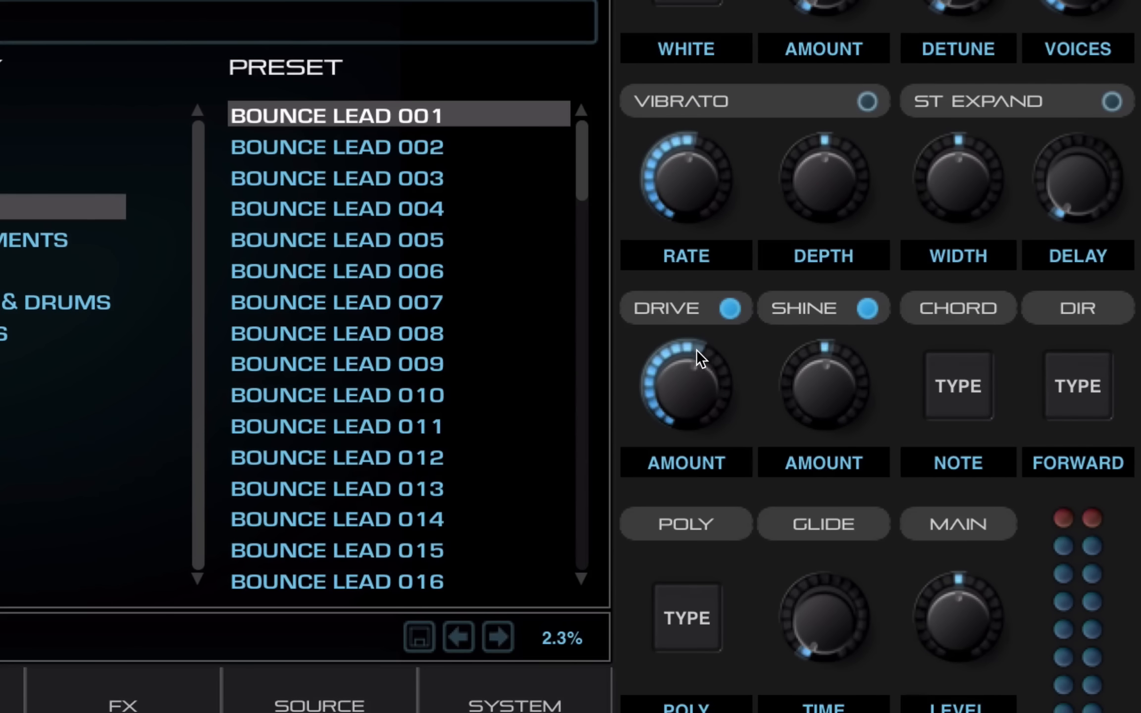
{"action": "mouse_move", "coordinate": [669, 382]}
{"action": "left_mouse_down"}
{"action": "mouse_move", "coordinate": [668, 357]}
{"action": "mouse_move", "coordinate": [669, 390]}
{"action": "left_mouse_up"}
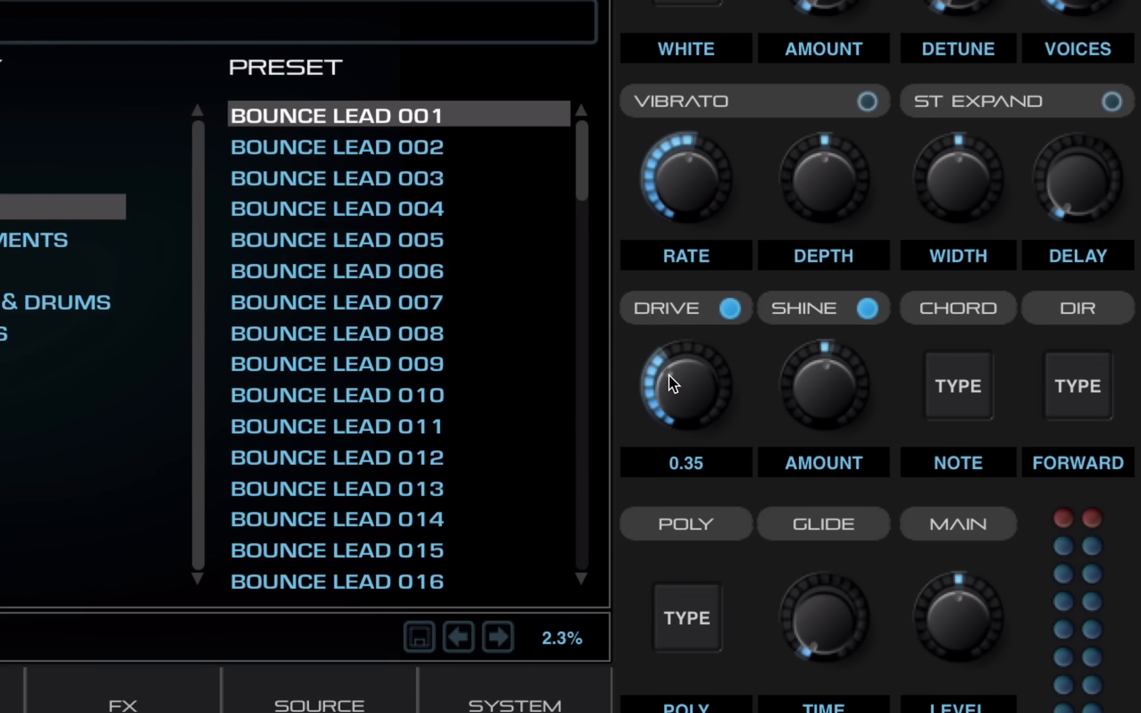
{"action": "double_click", "coordinate": [668, 375]}
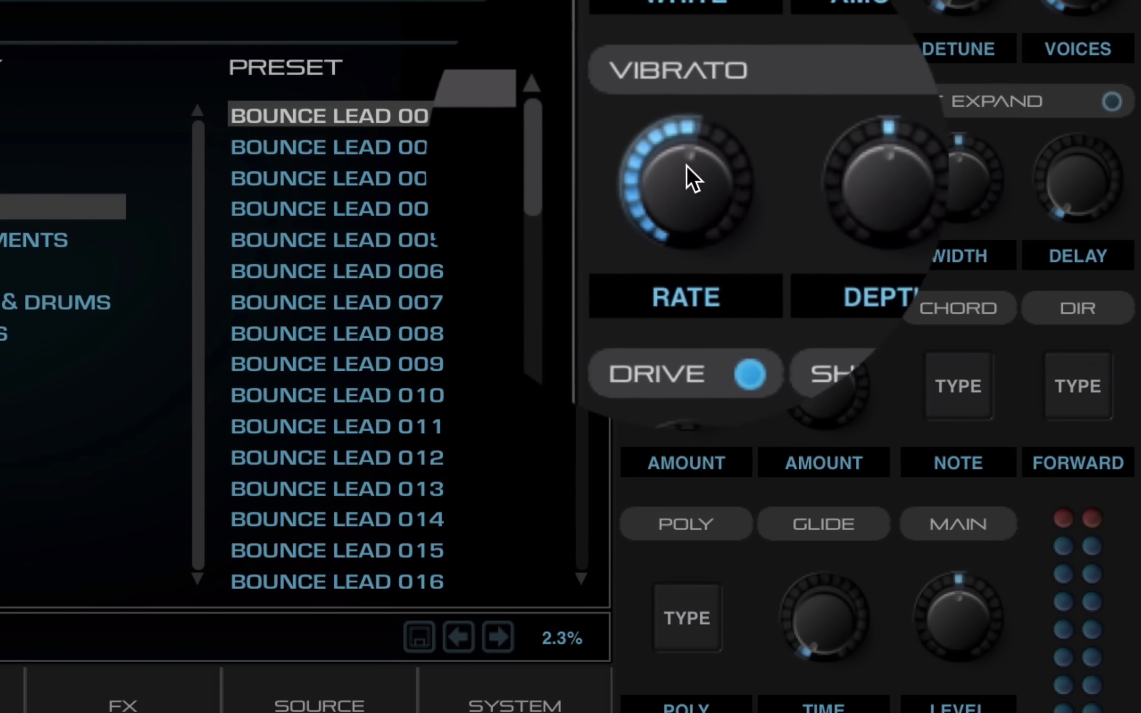
{"action": "double_click", "coordinate": [686, 154]}
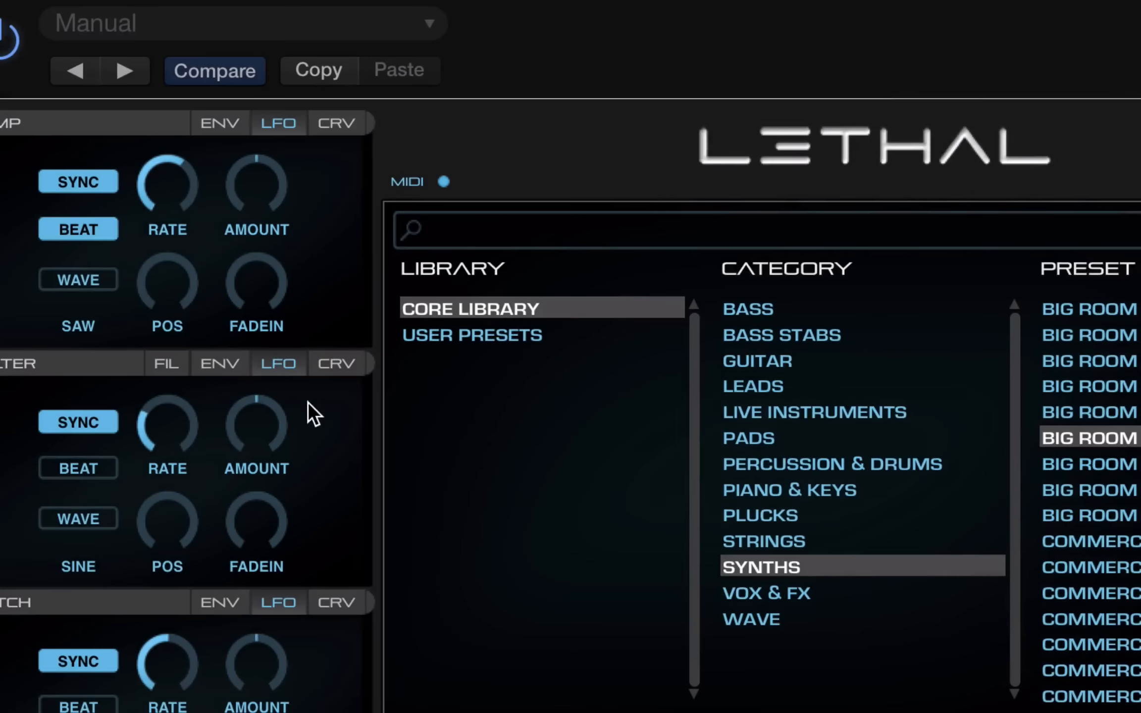
View the amp envelope curve shapes, then return to the amp LFO settings
{"action": "left_click", "coordinate": [334, 123]}
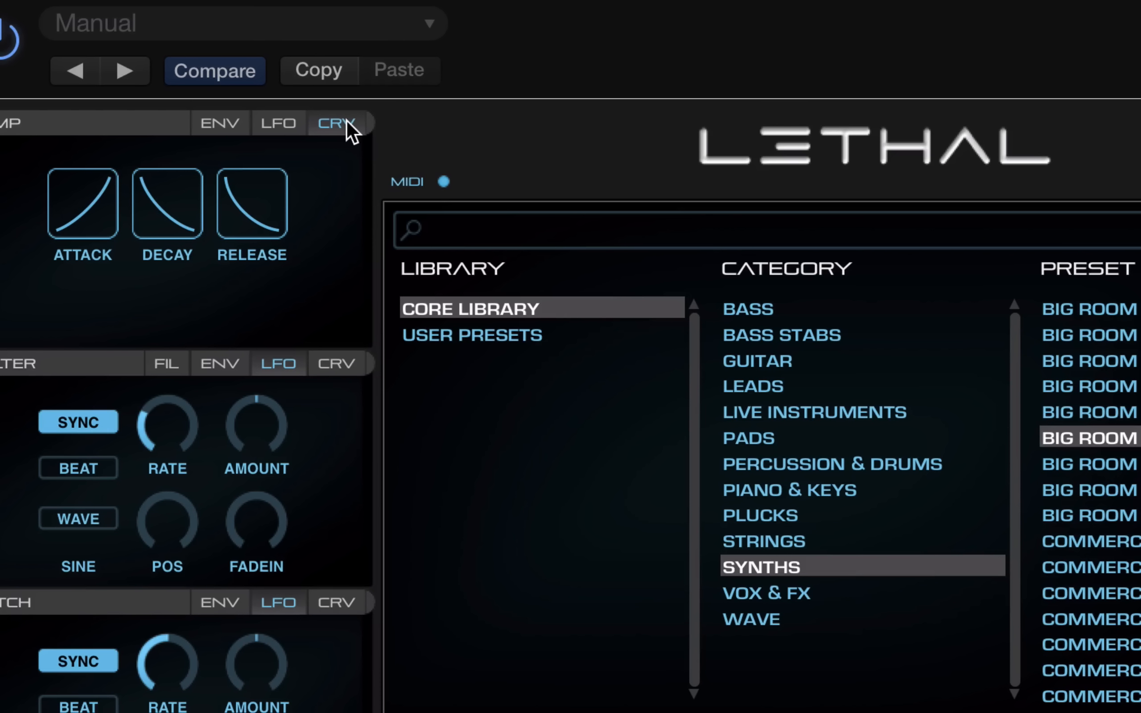
{"action": "left_click", "coordinate": [281, 124]}
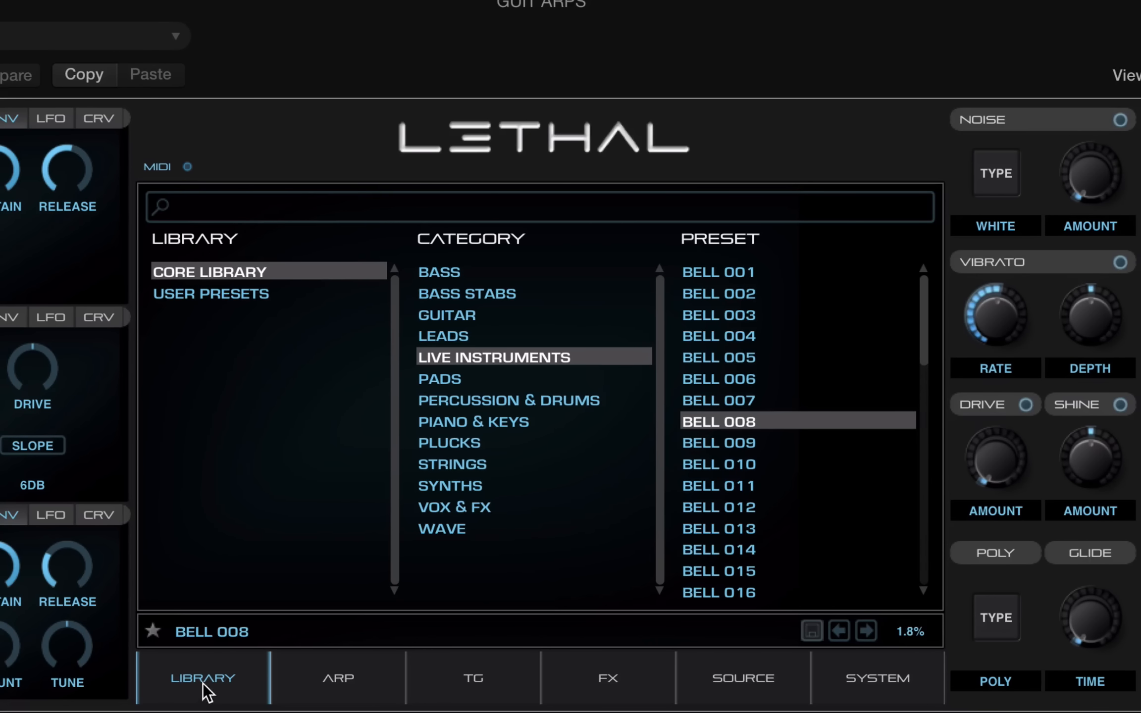
Turn on the arpeggiator and load the ARP 003 pattern
{"action": "left_click", "coordinate": [339, 696]}
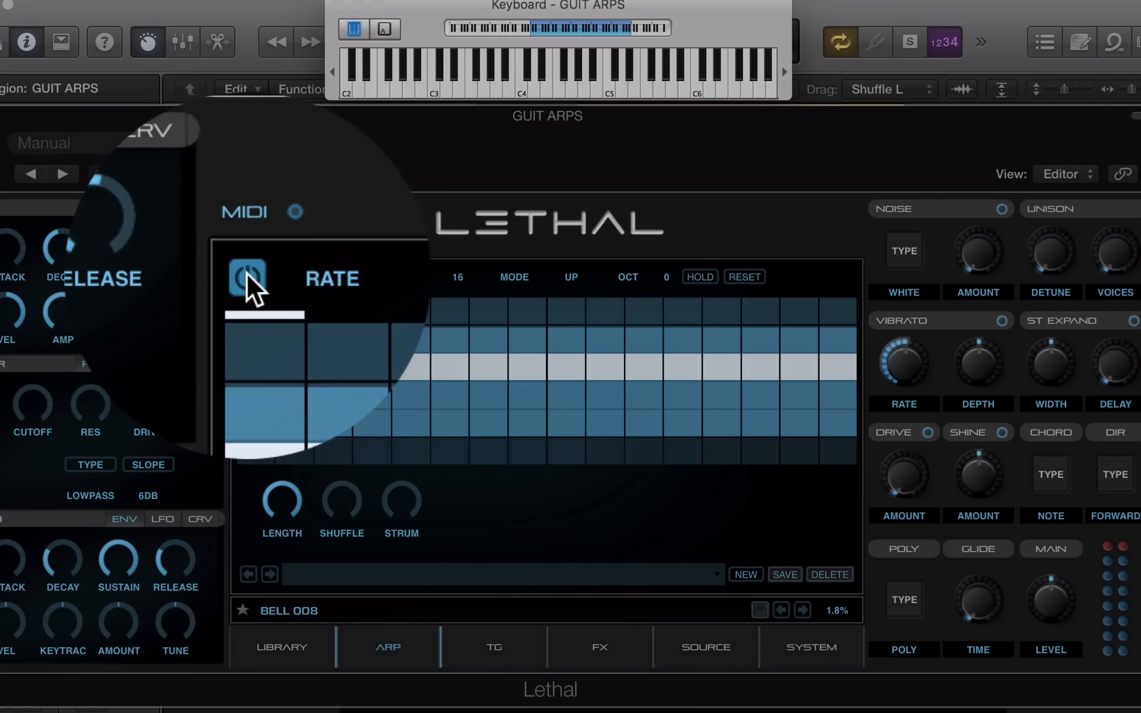
{"action": "left_click", "coordinate": [247, 274]}
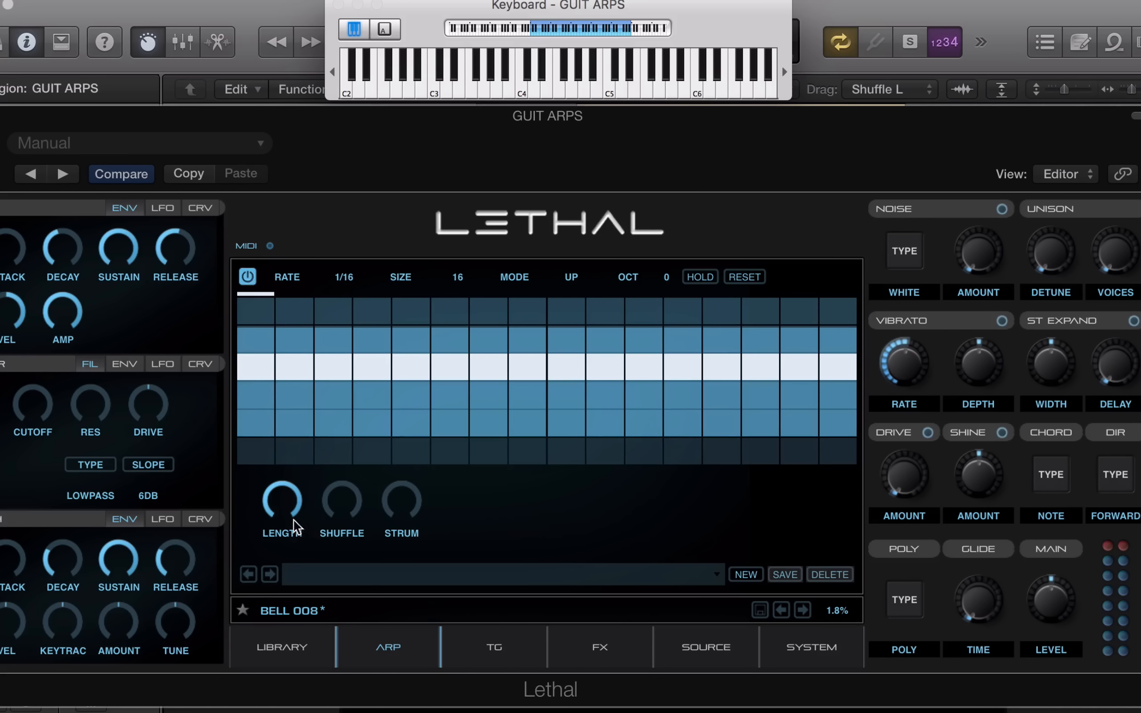
{"action": "left_click", "coordinate": [713, 573]}
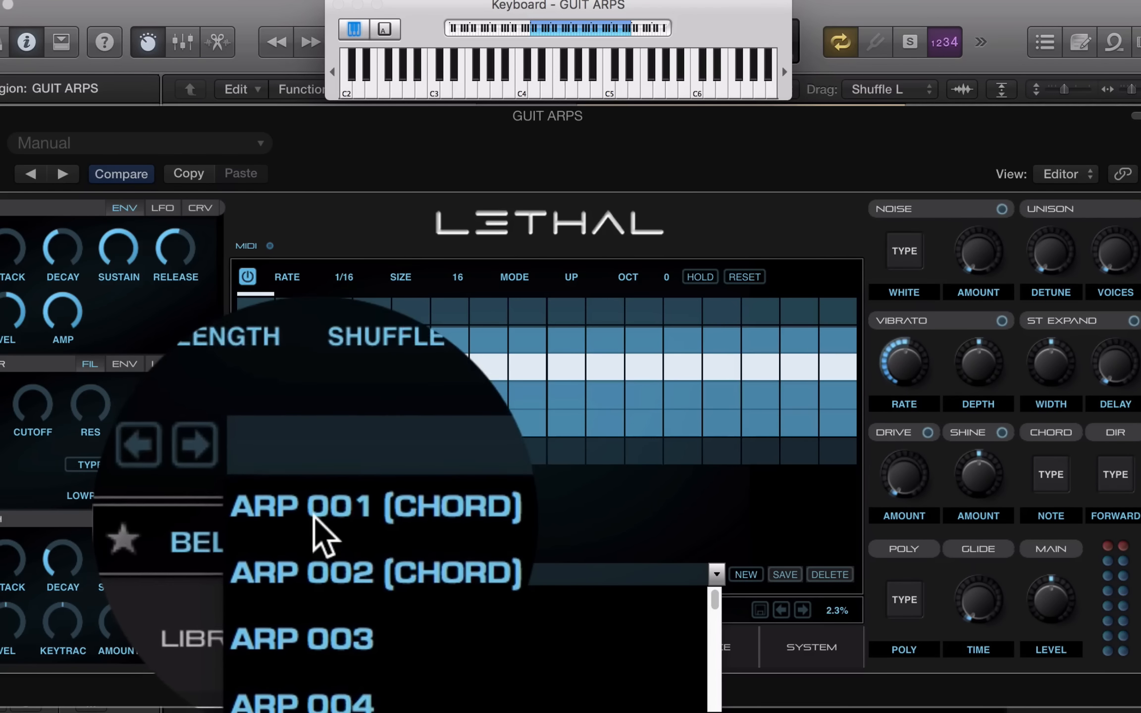
{"action": "left_click", "coordinate": [312, 520]}
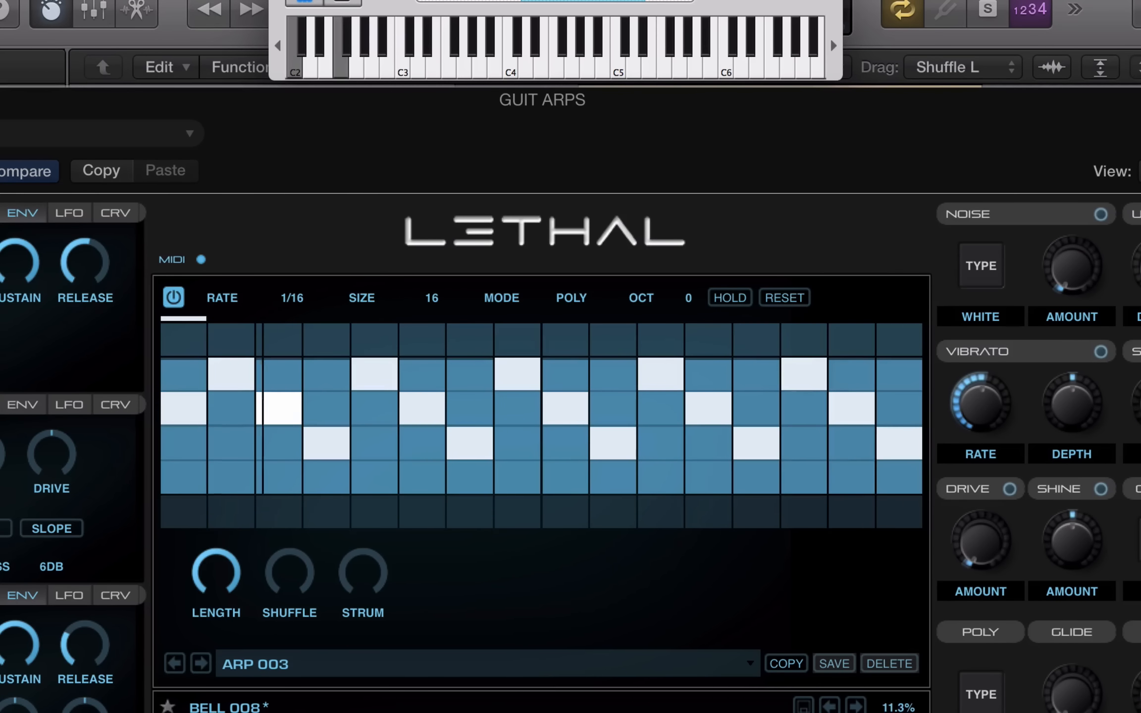
Step through arp patterns ARP 004 to ARP 007, ending on SEQUENCE 001
{"action": "left_click", "coordinate": [200, 663]}
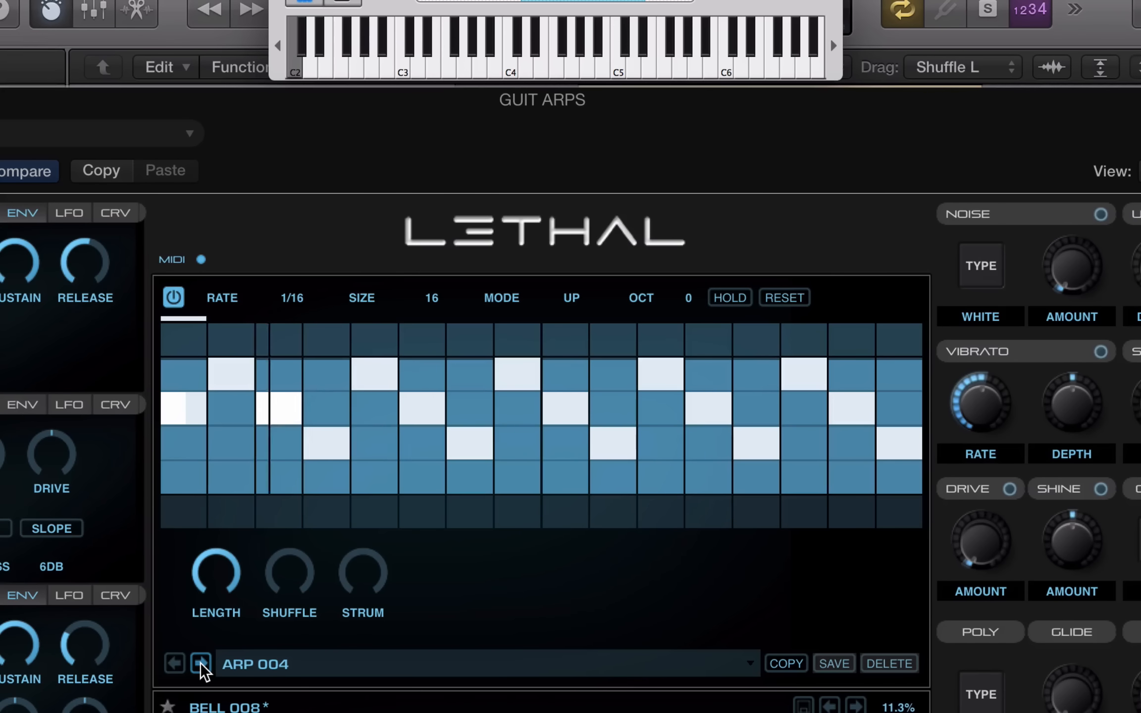
{"action": "left_click", "coordinate": [200, 662]}
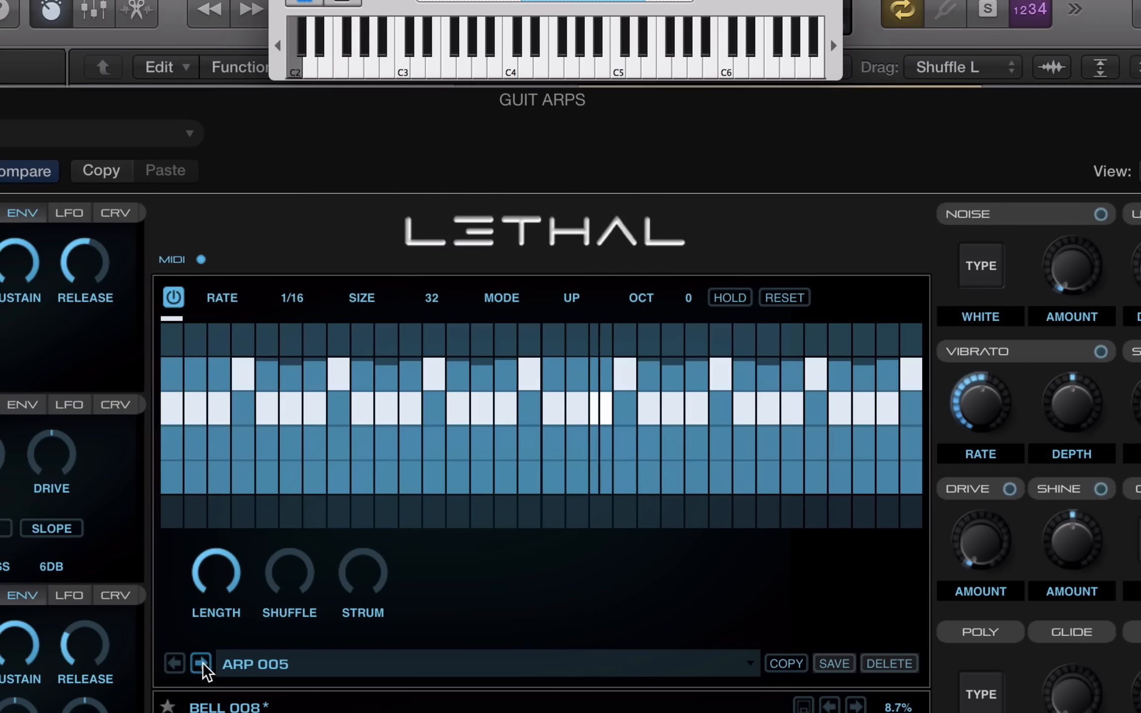
{"action": "left_click", "coordinate": [200, 662]}
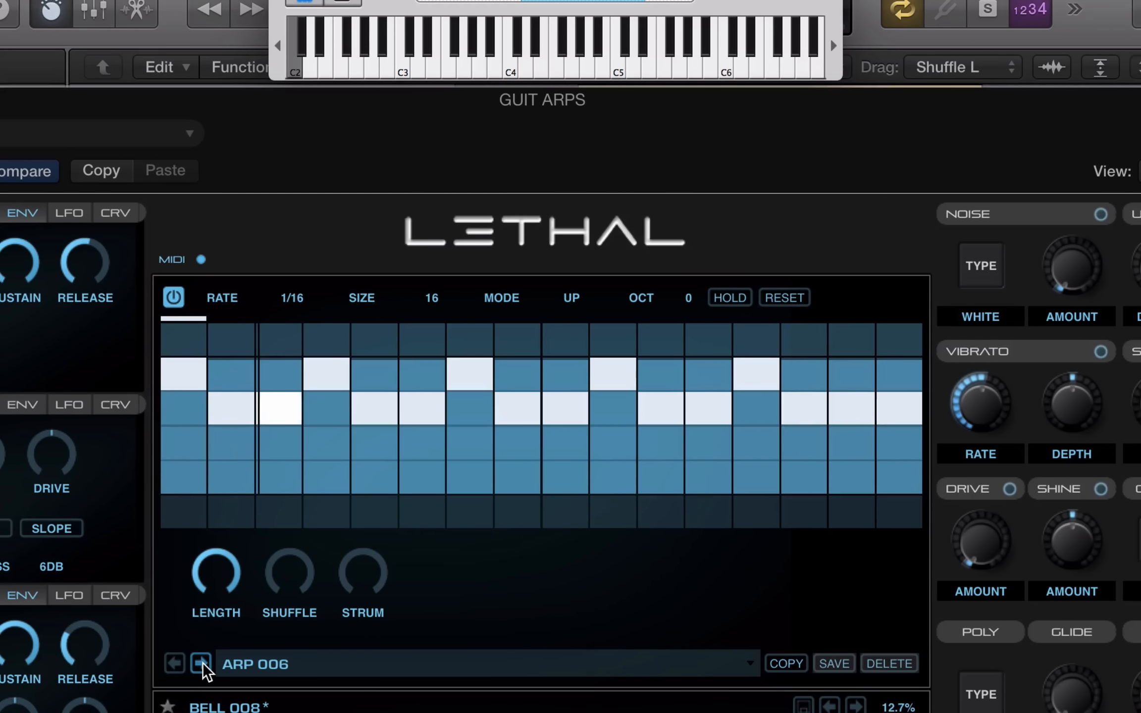
{"action": "left_click", "coordinate": [200, 663]}
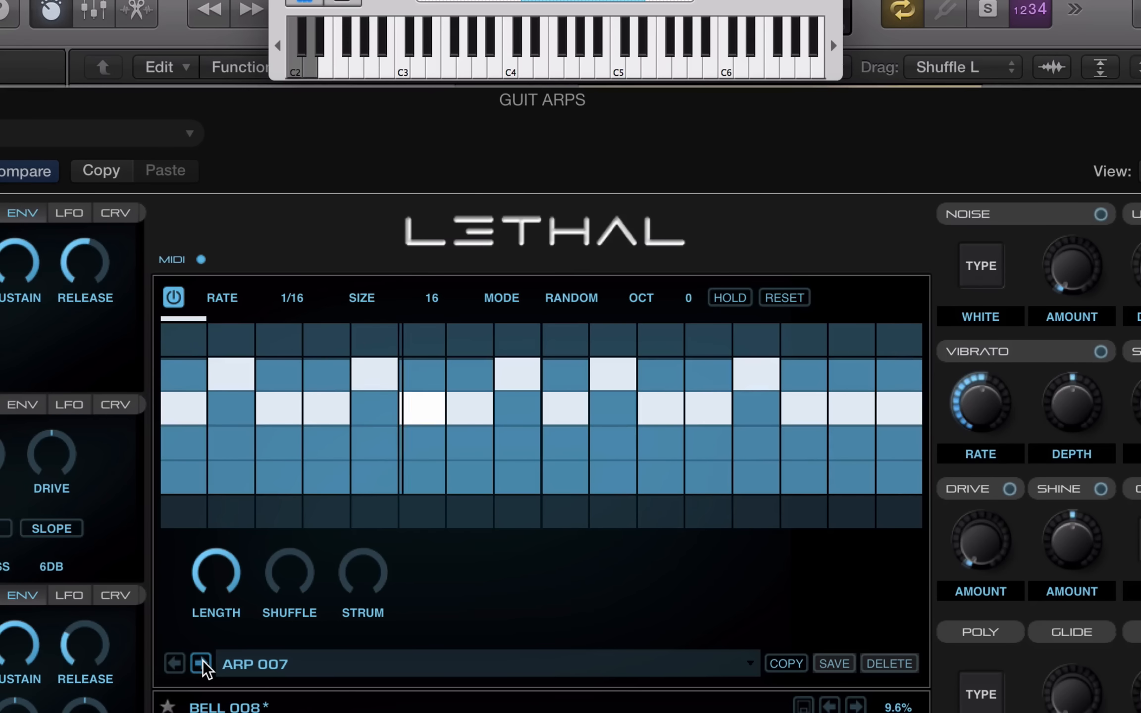
{"action": "left_click", "coordinate": [201, 662]}
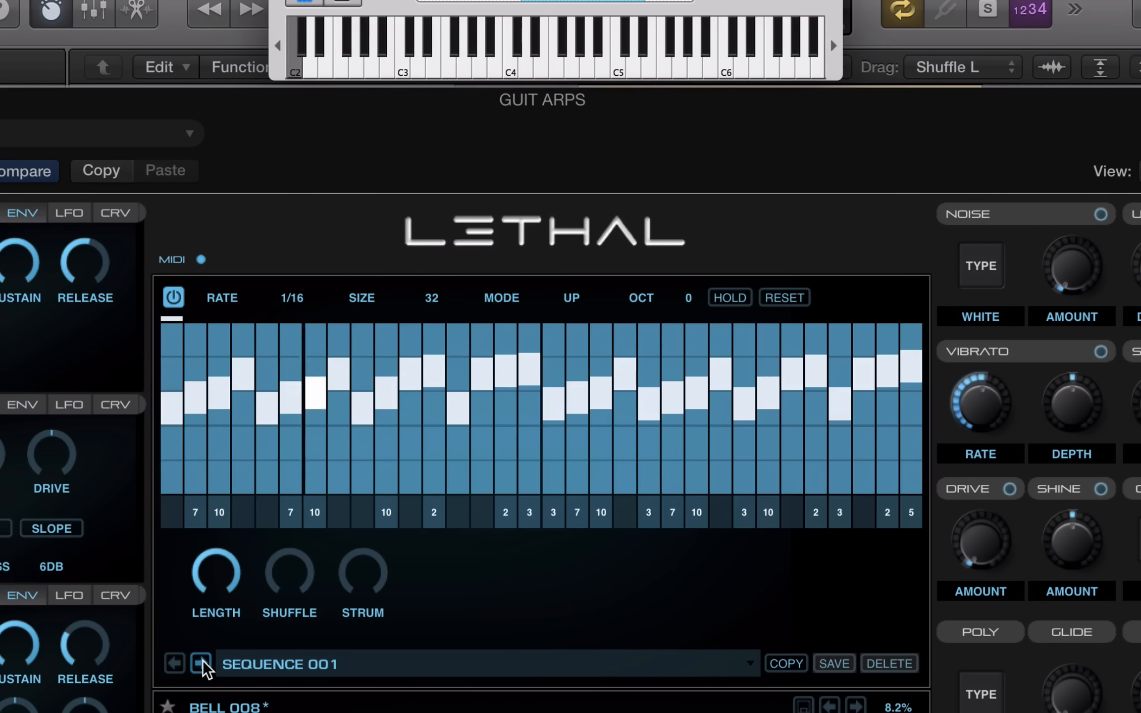
Load SEQUENCE 003, shorten the arp note length, and move the fifth step's note lower
{"action": "left_click", "coordinate": [203, 661]}
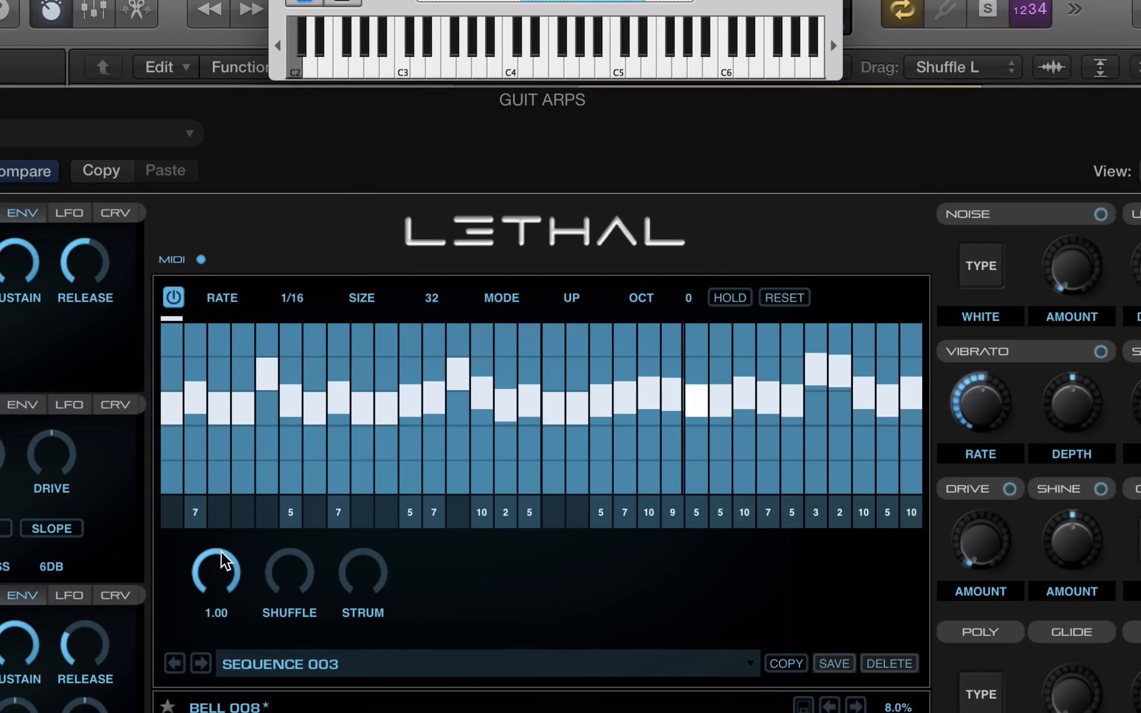
{"action": "left_click_drag", "start_coordinate": [221, 550], "coordinate": [221, 590]}
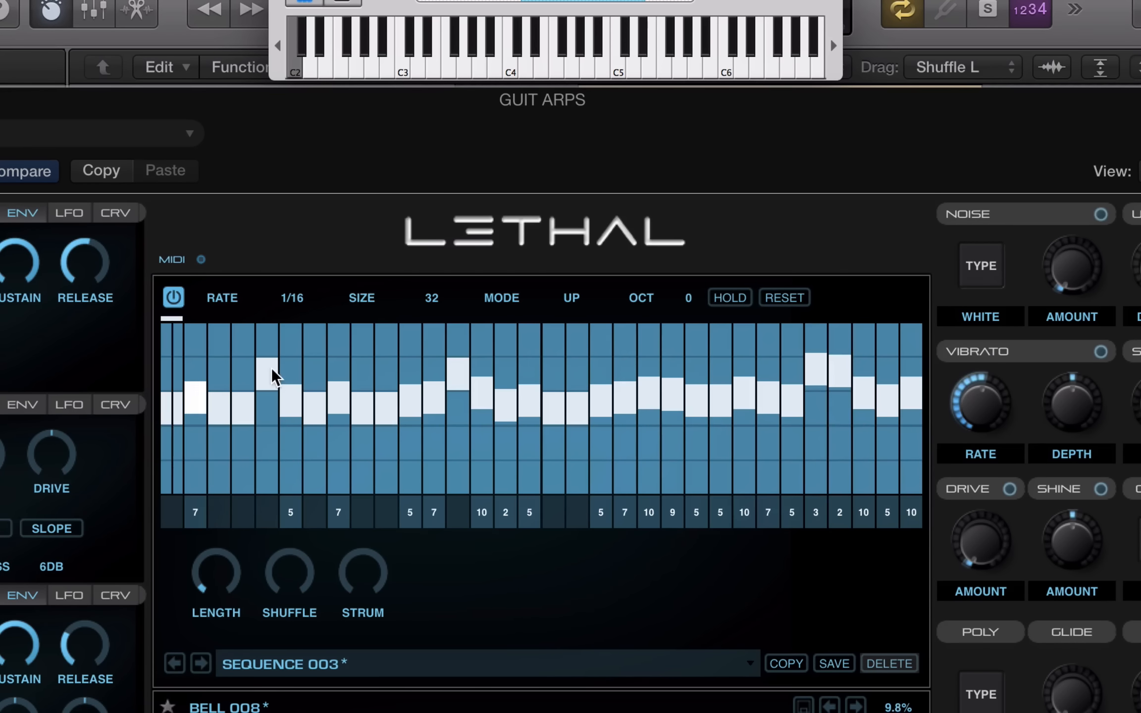
{"action": "left_click_drag", "start_coordinate": [271, 368], "coordinate": [266, 438]}
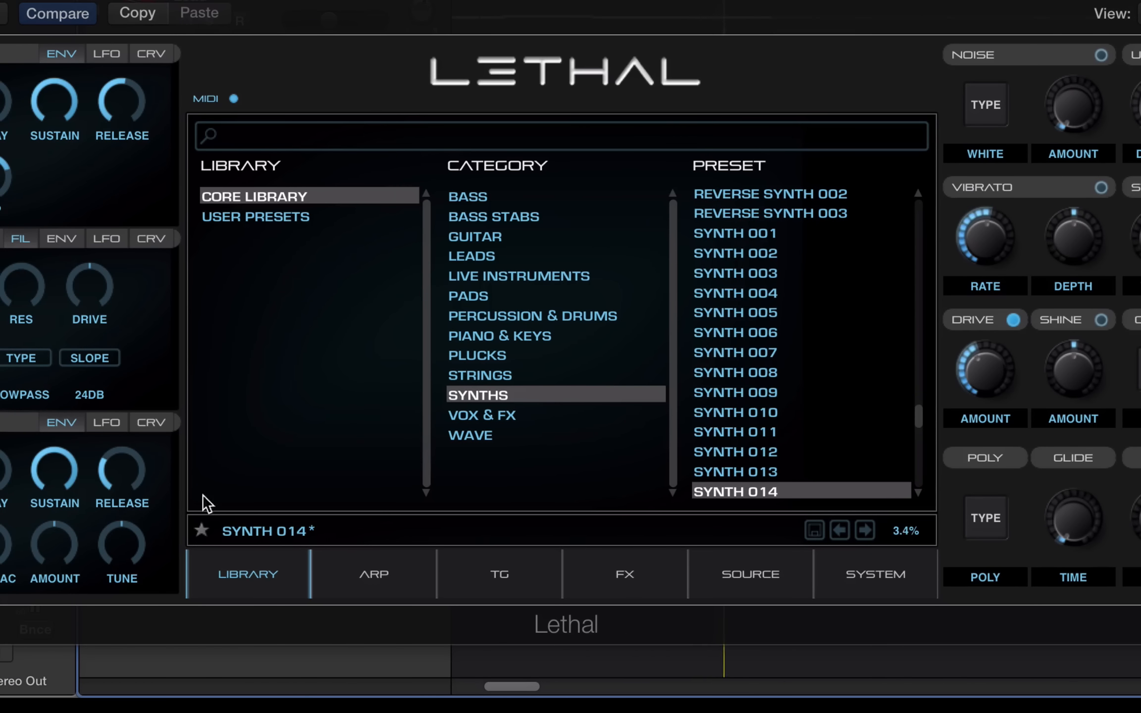
Turn on the trance gate and step through gate patterns TG 004 and TG 005 to TG 006
{"action": "left_click", "coordinate": [504, 569]}
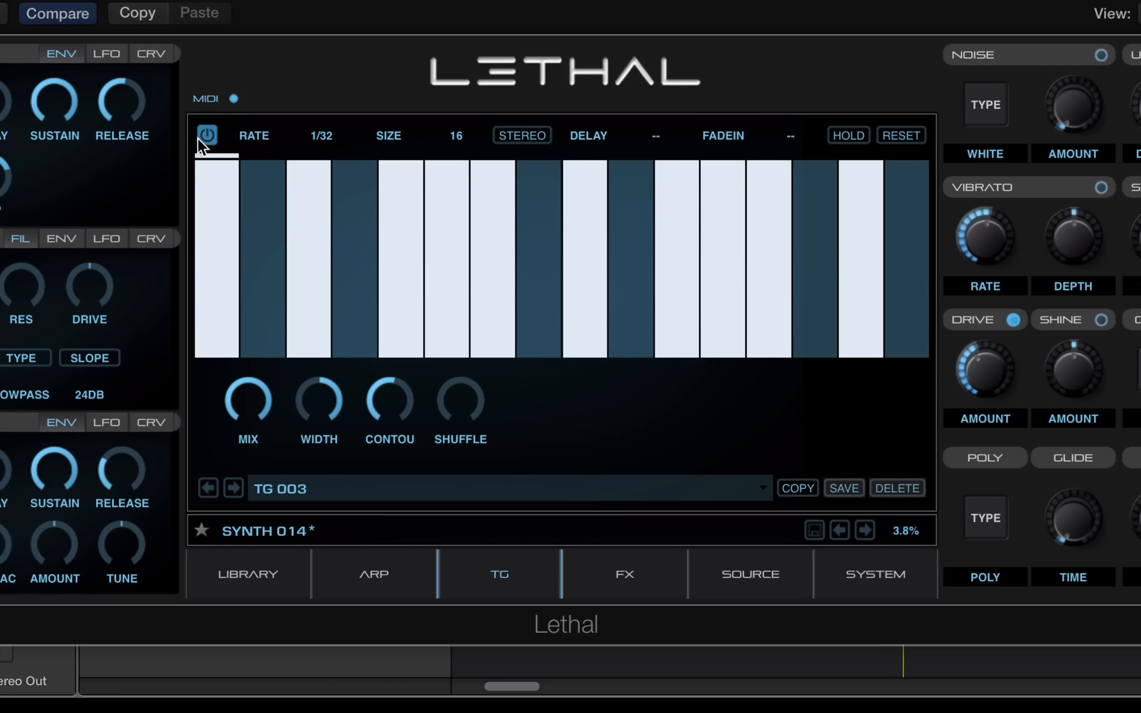
{"action": "left_click", "coordinate": [205, 134]}
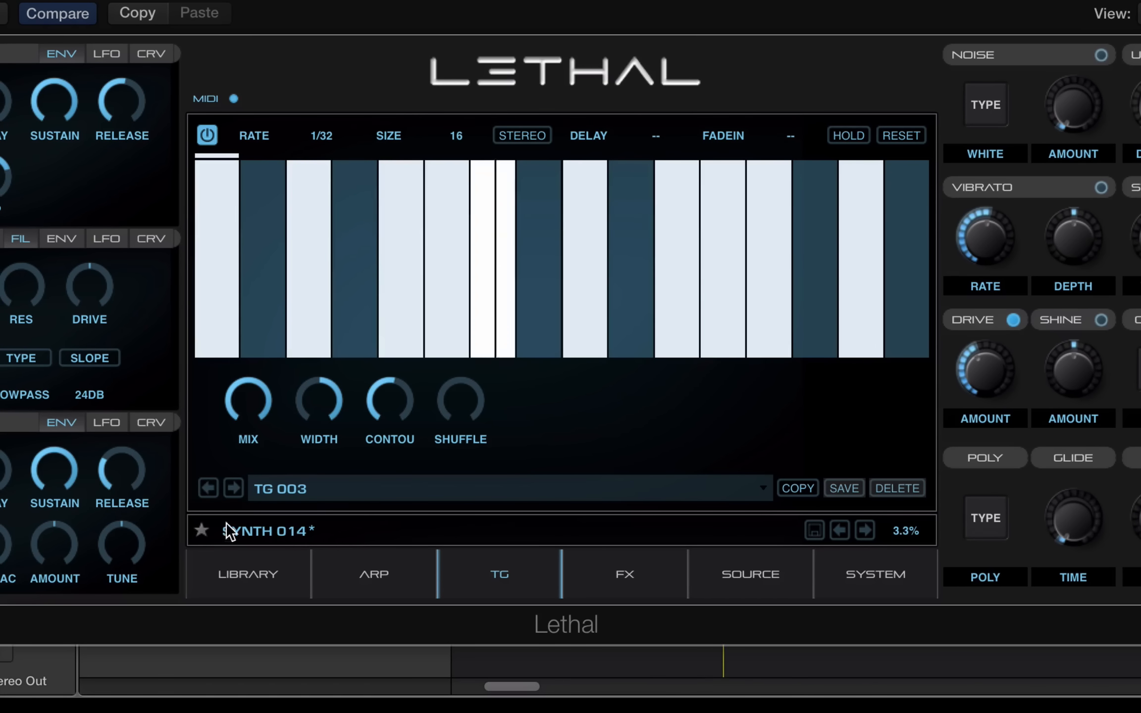
{"action": "left_click", "coordinate": [234, 488]}
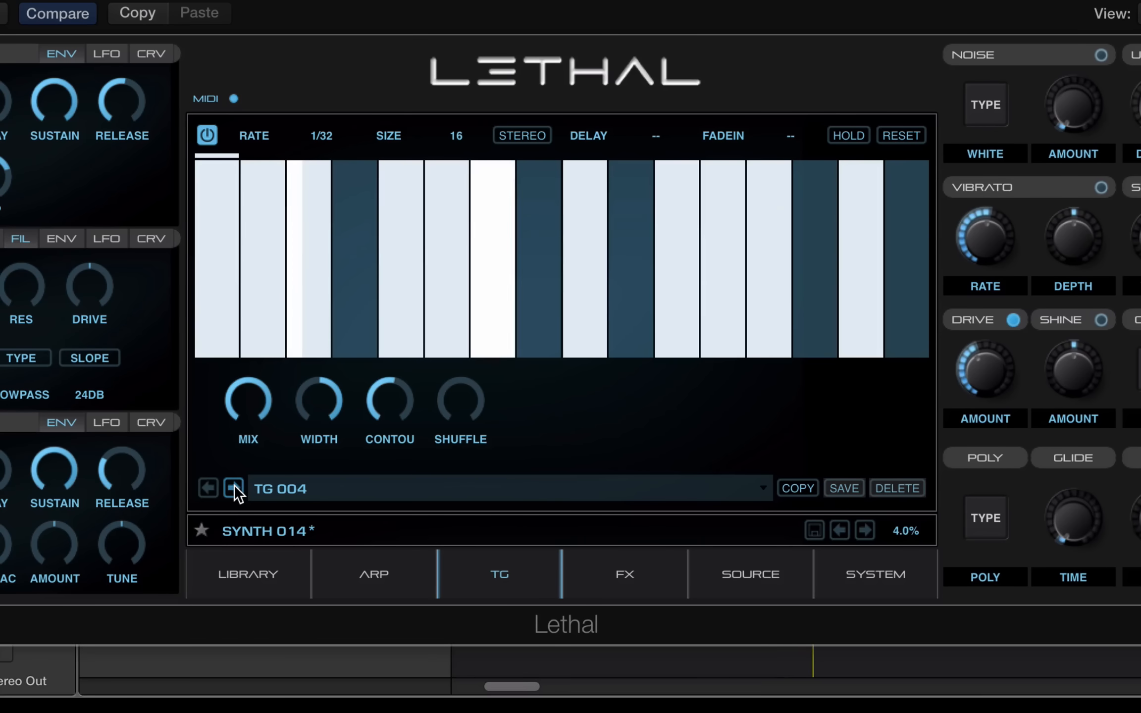
{"action": "left_click", "coordinate": [233, 489]}
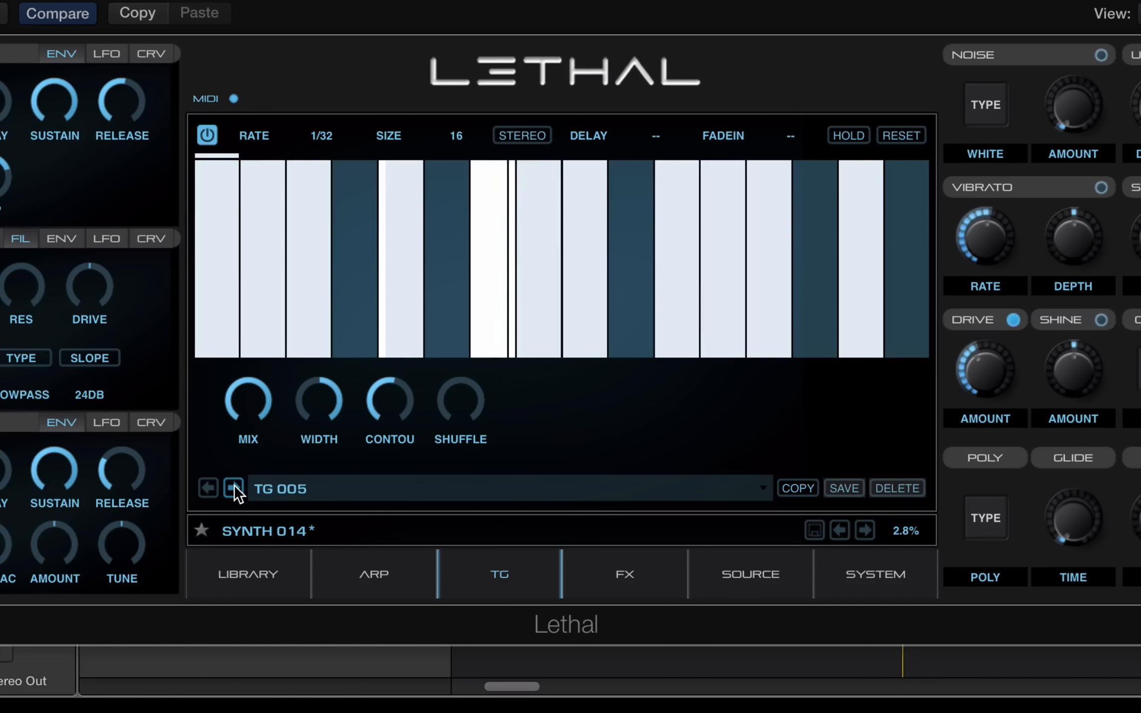
{"action": "left_click", "coordinate": [233, 489]}
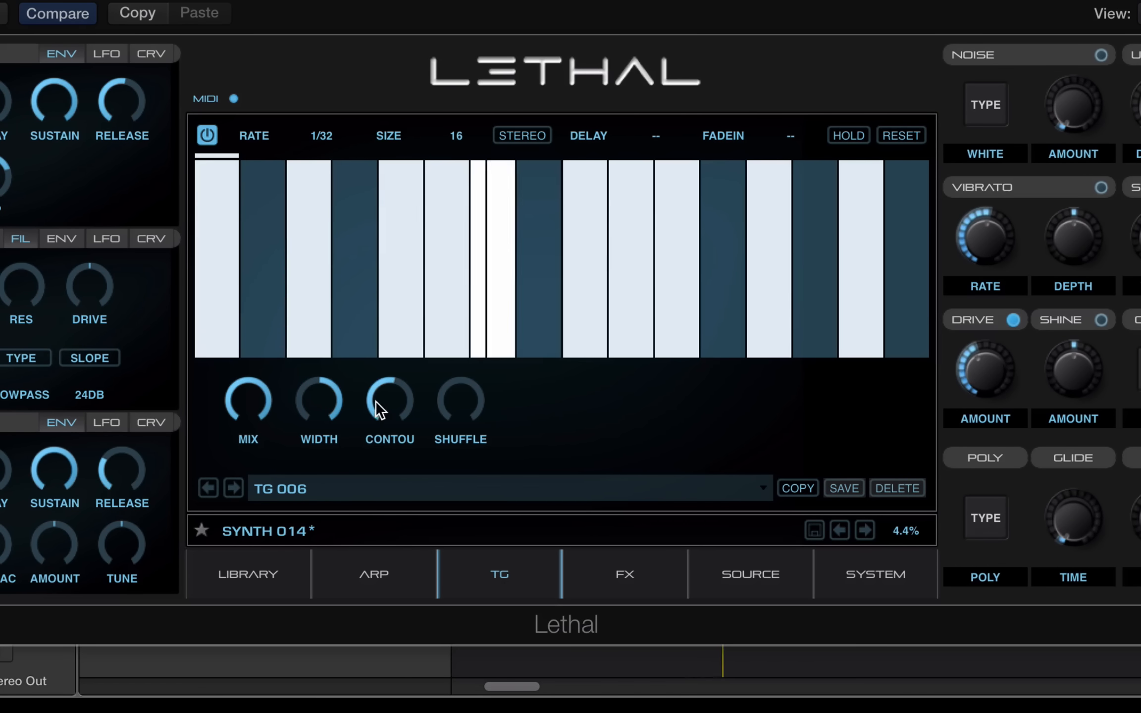
Raise the gate contour and swing its width down to -1.00 and back to 1.00
{"action": "left_click_drag", "start_coordinate": [376, 401], "coordinate": [404, 333]}
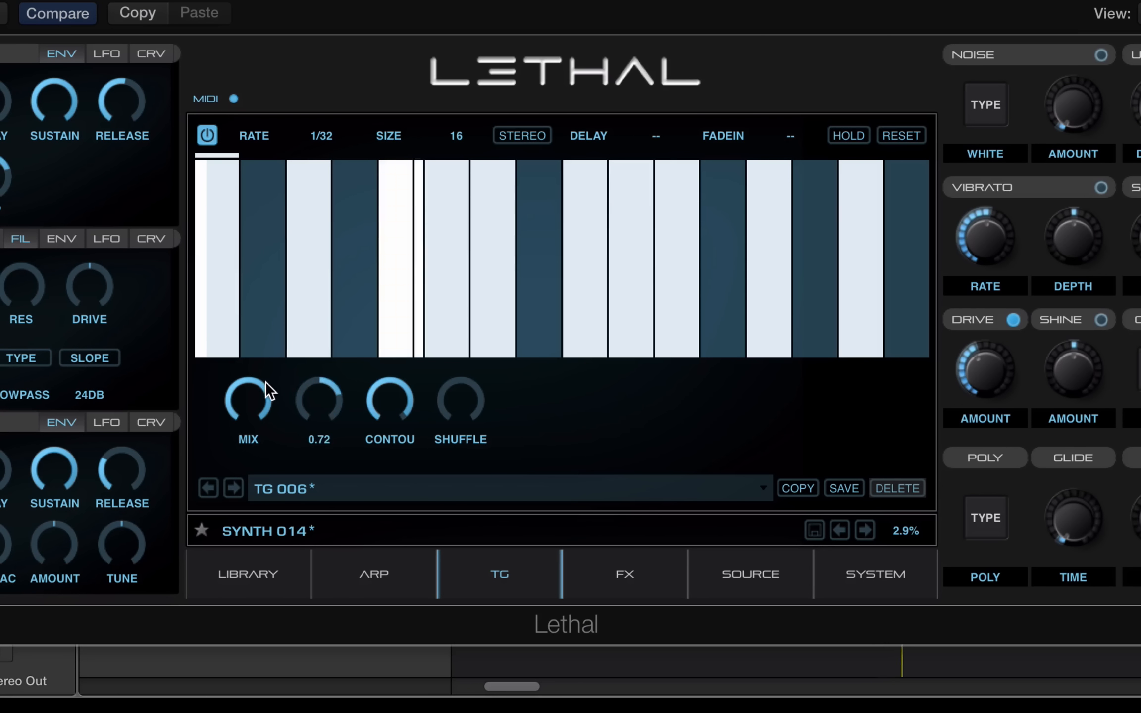
{"action": "left_click_drag", "start_coordinate": [265, 381], "coordinate": [320, 157]}
{"action": "left_click_drag", "start_coordinate": [233, 383], "coordinate": [336, 185]}
Try gate rates 1/64, 1/16, dotted 1/32 and dotted 8/1, then load gate pattern TG 007
{"action": "left_click", "coordinate": [325, 139]}
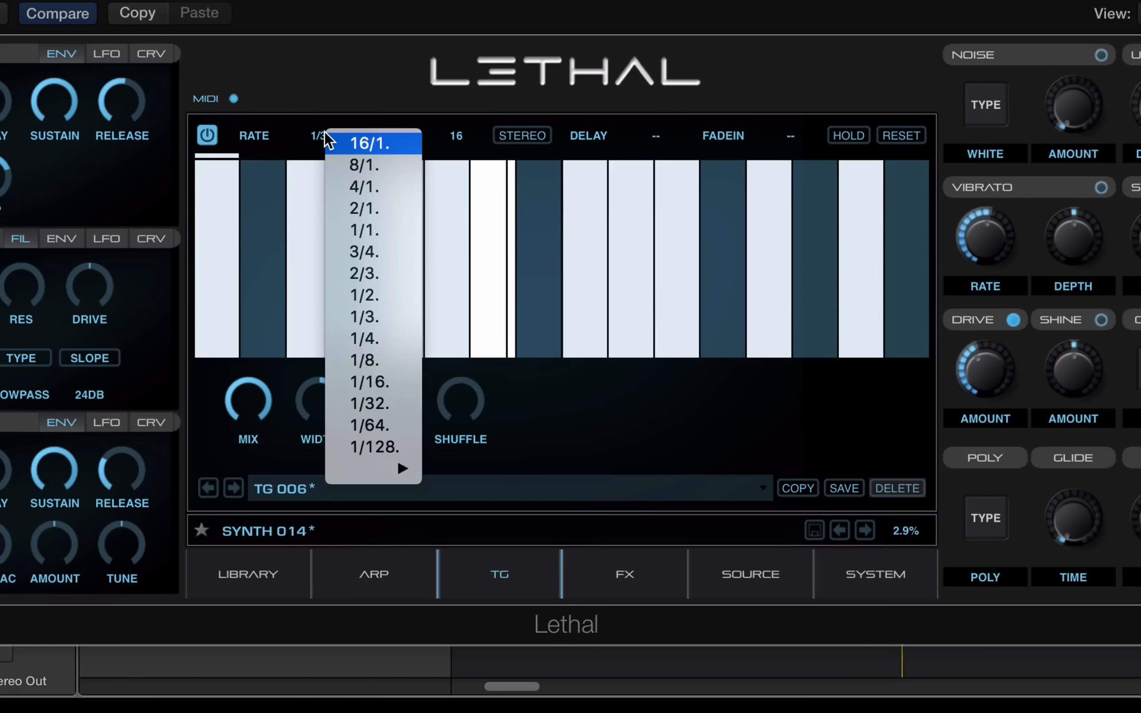
{"action": "mouse_move", "coordinate": [395, 474]}
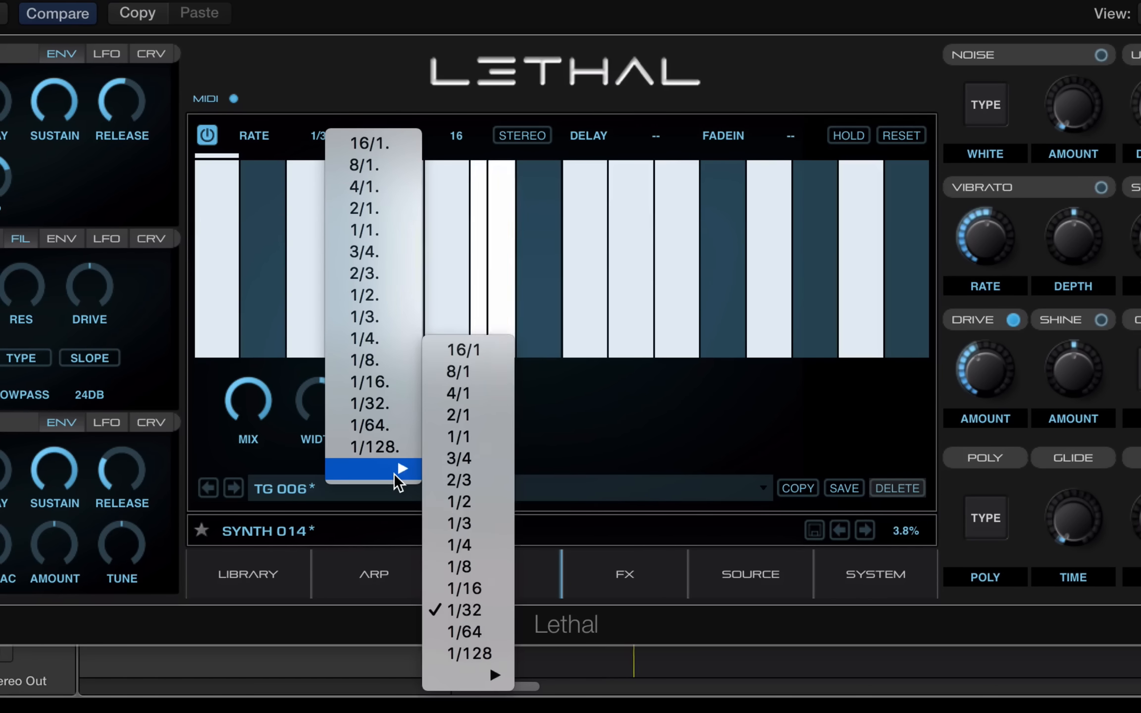
{"action": "left_click", "coordinate": [469, 631]}
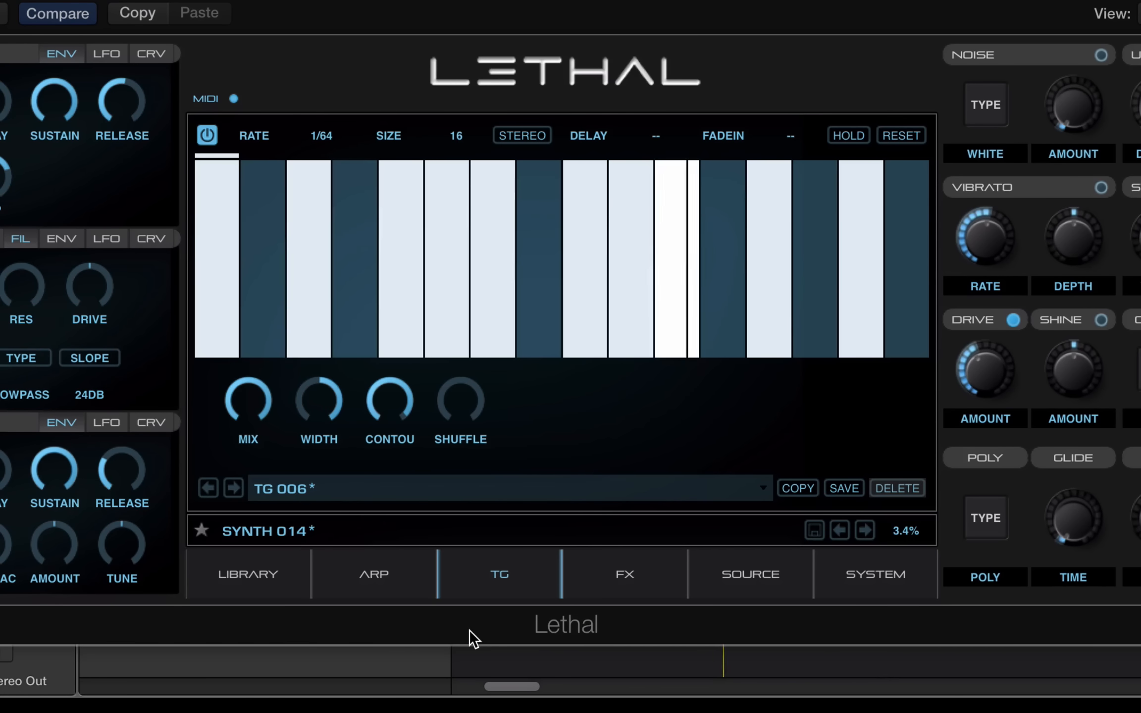
{"action": "left_click", "coordinate": [323, 137]}
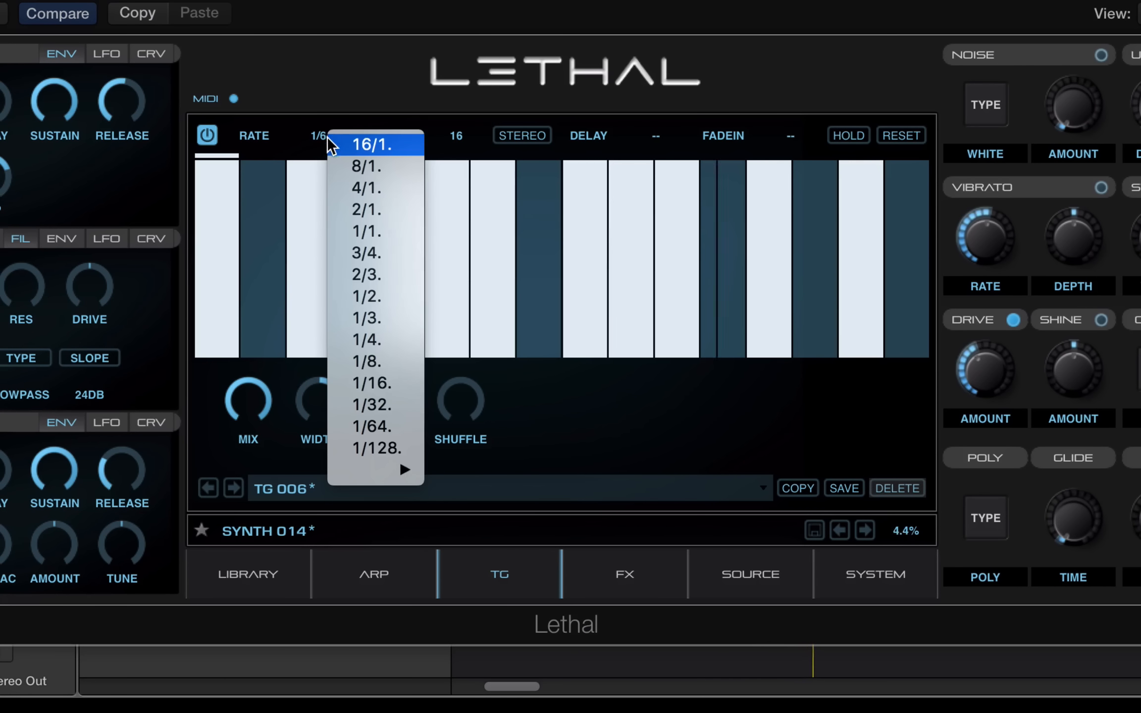
{"action": "mouse_move", "coordinate": [389, 469]}
{"action": "left_click", "coordinate": [474, 589]}
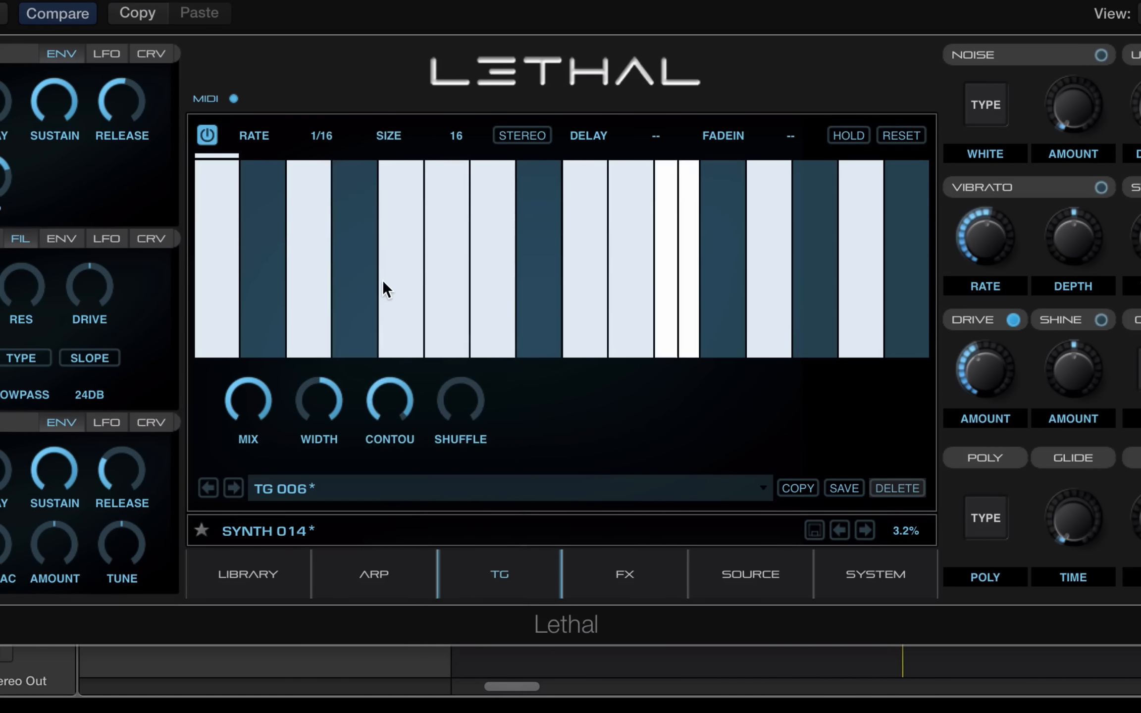
{"action": "left_click", "coordinate": [332, 138]}
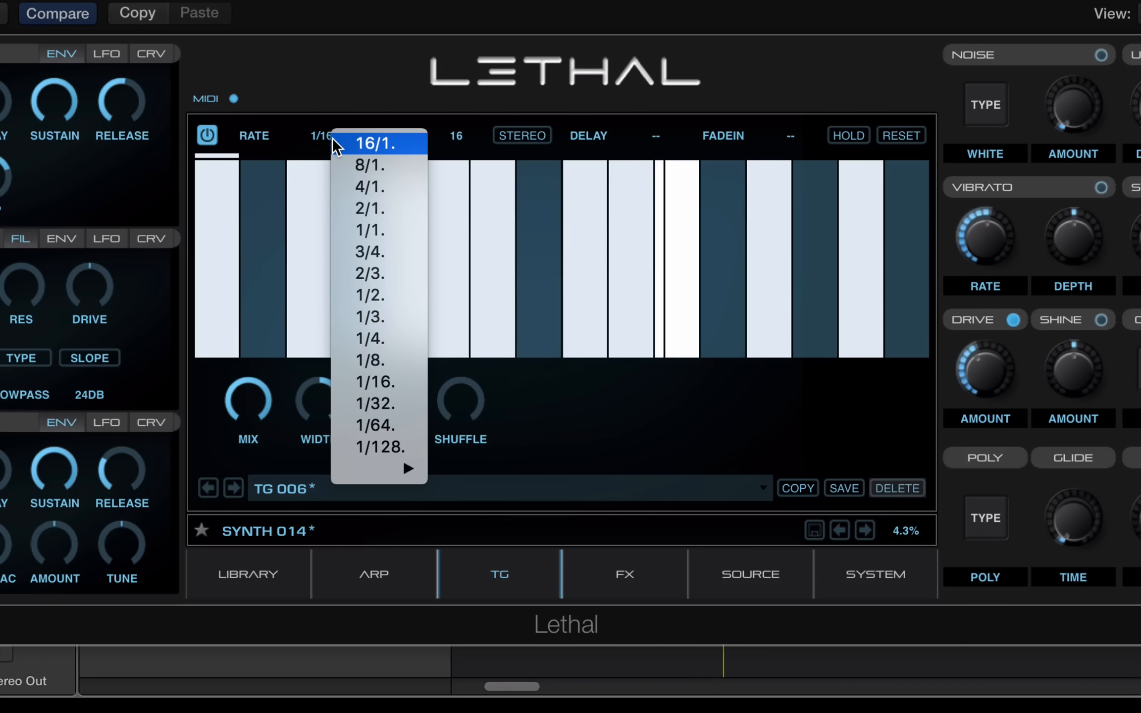
{"action": "left_click", "coordinate": [375, 403]}
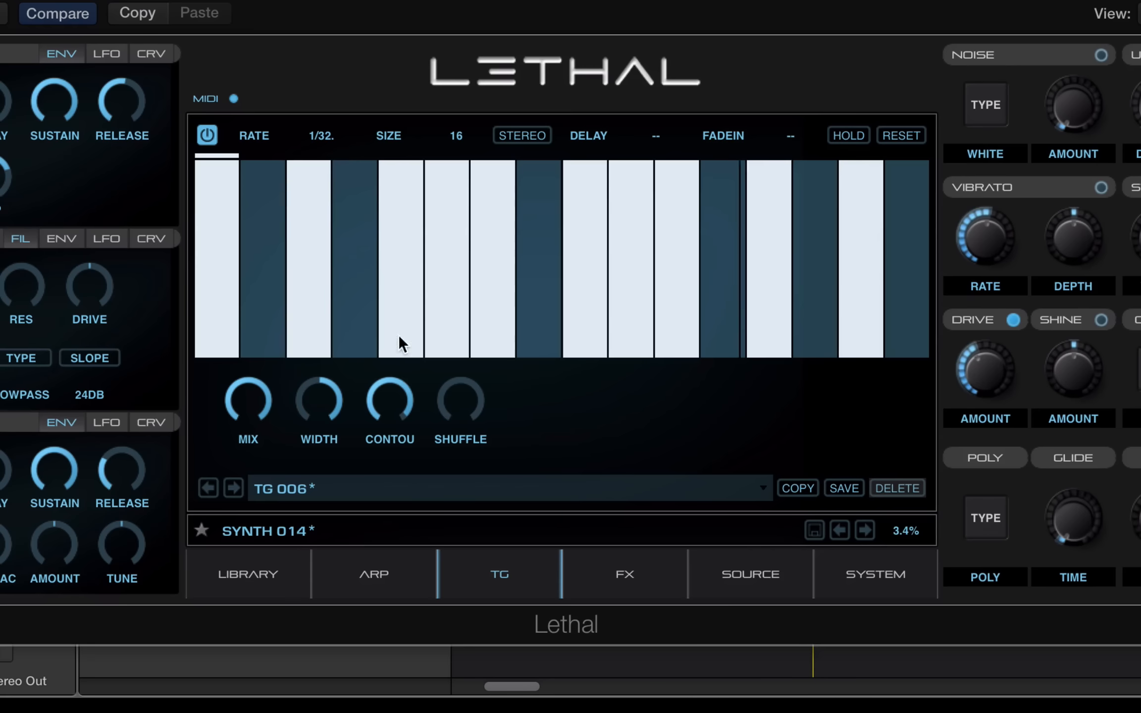
{"action": "left_click", "coordinate": [324, 139]}
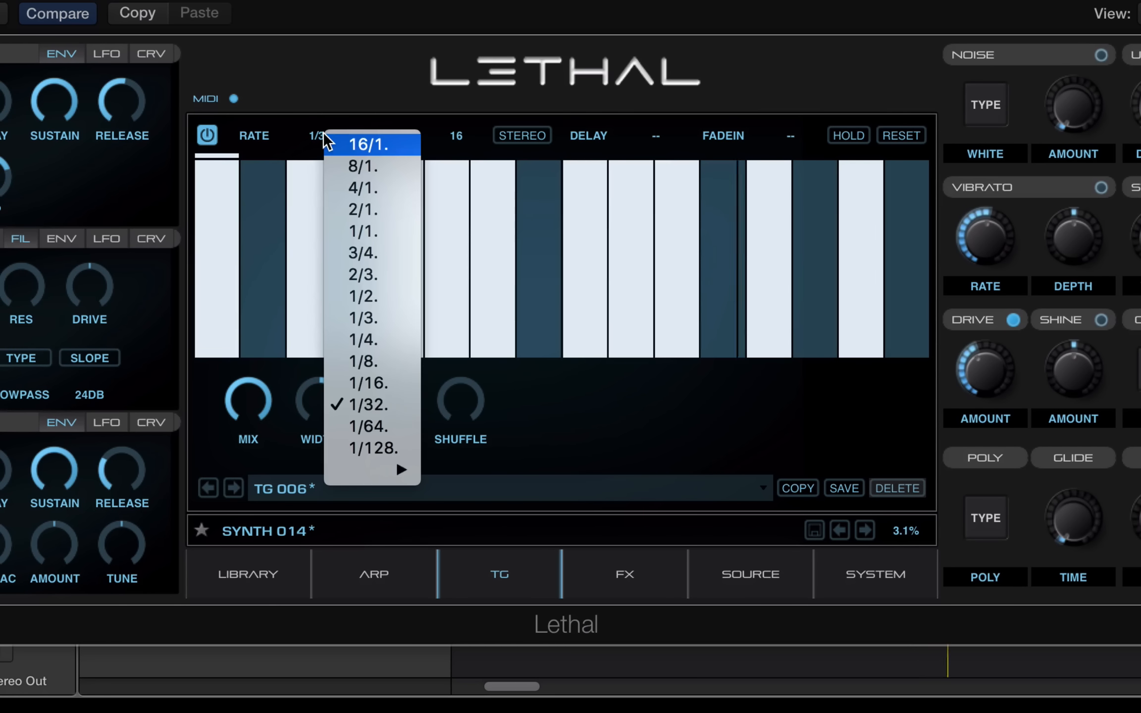
{"action": "left_click", "coordinate": [364, 168]}
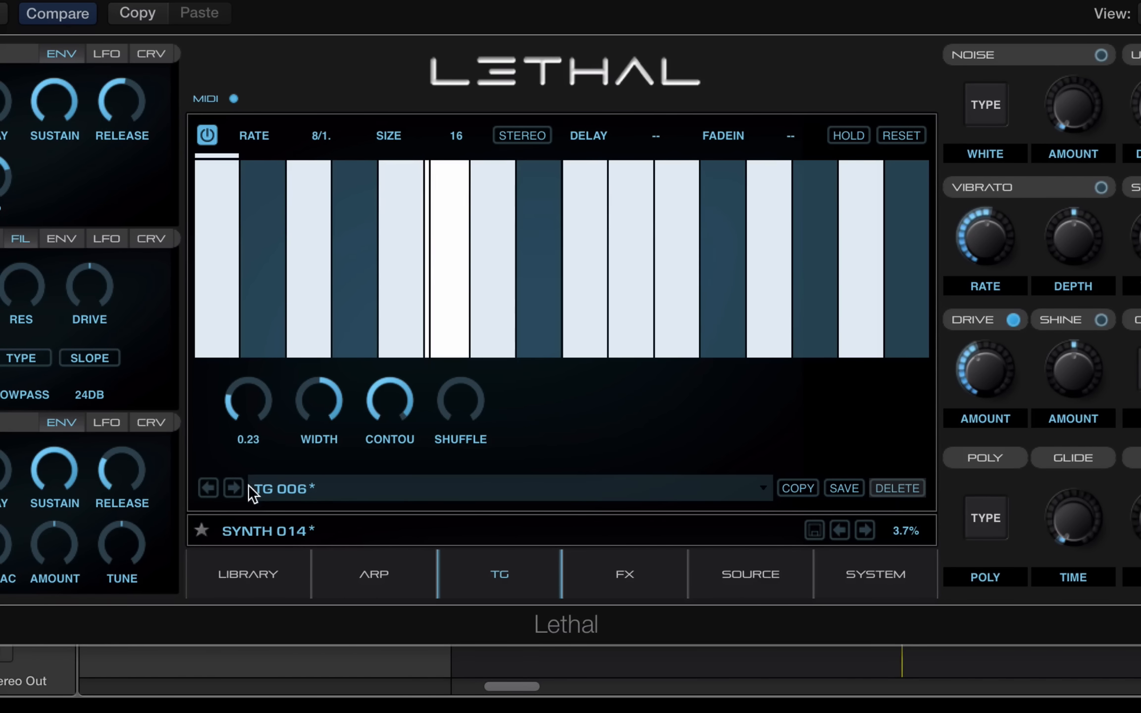
{"action": "left_click", "coordinate": [233, 486]}
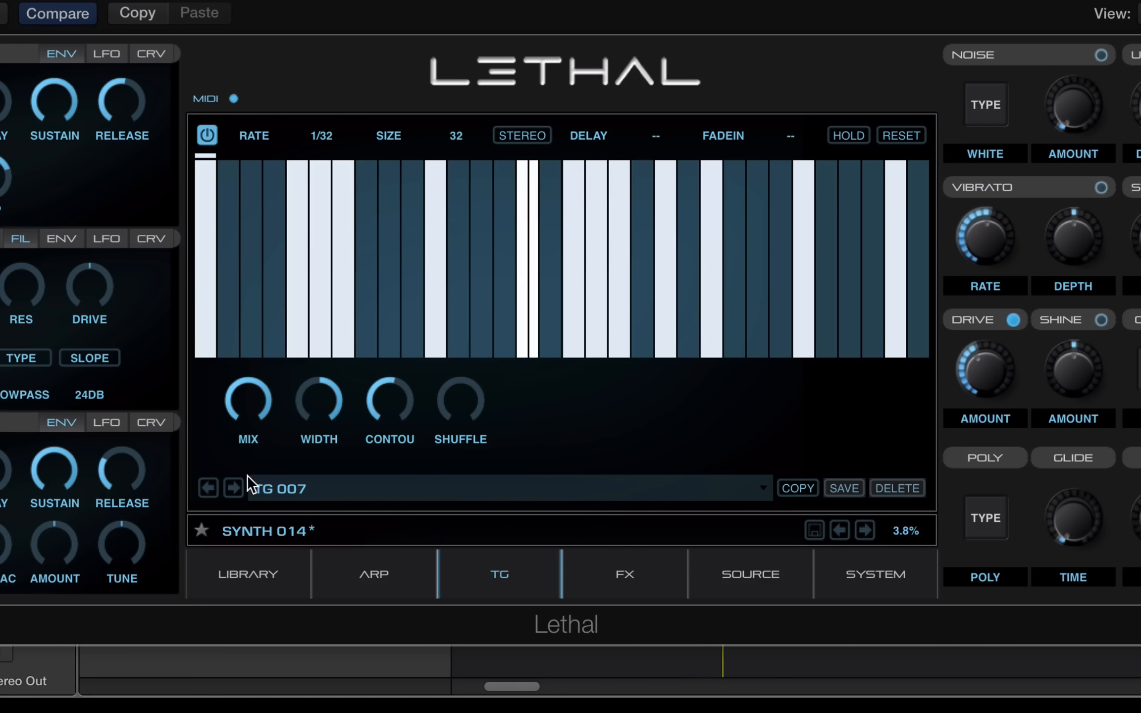
Switch to the FX page, adjust the reverb WET mix, and step its preset to 06. LARGE REVERB
{"action": "left_click", "coordinate": [234, 489]}
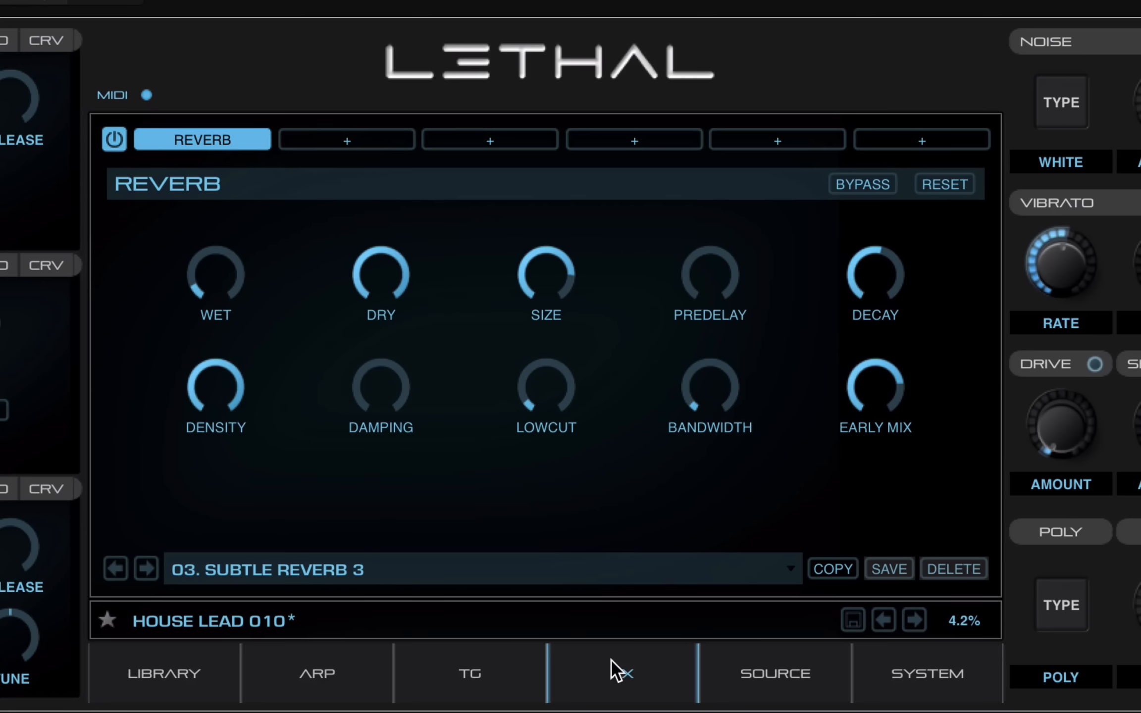
{"action": "left_click_drag", "start_coordinate": [200, 286], "coordinate": [186, 231]}
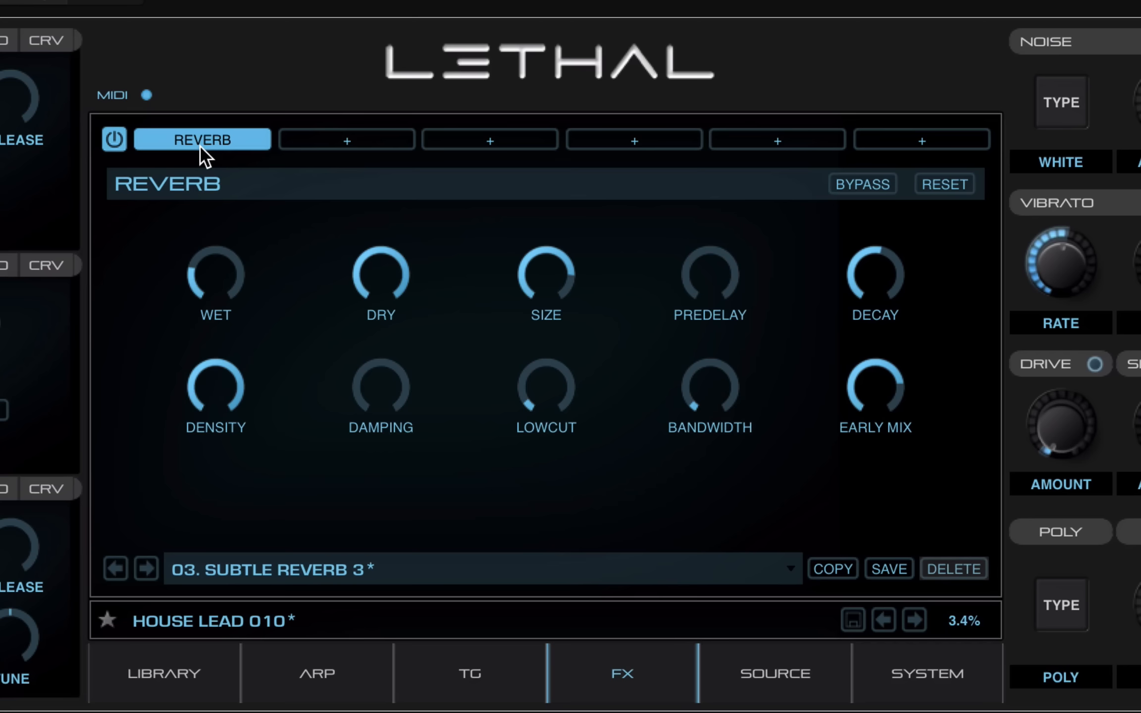
{"action": "left_click", "coordinate": [147, 567]}
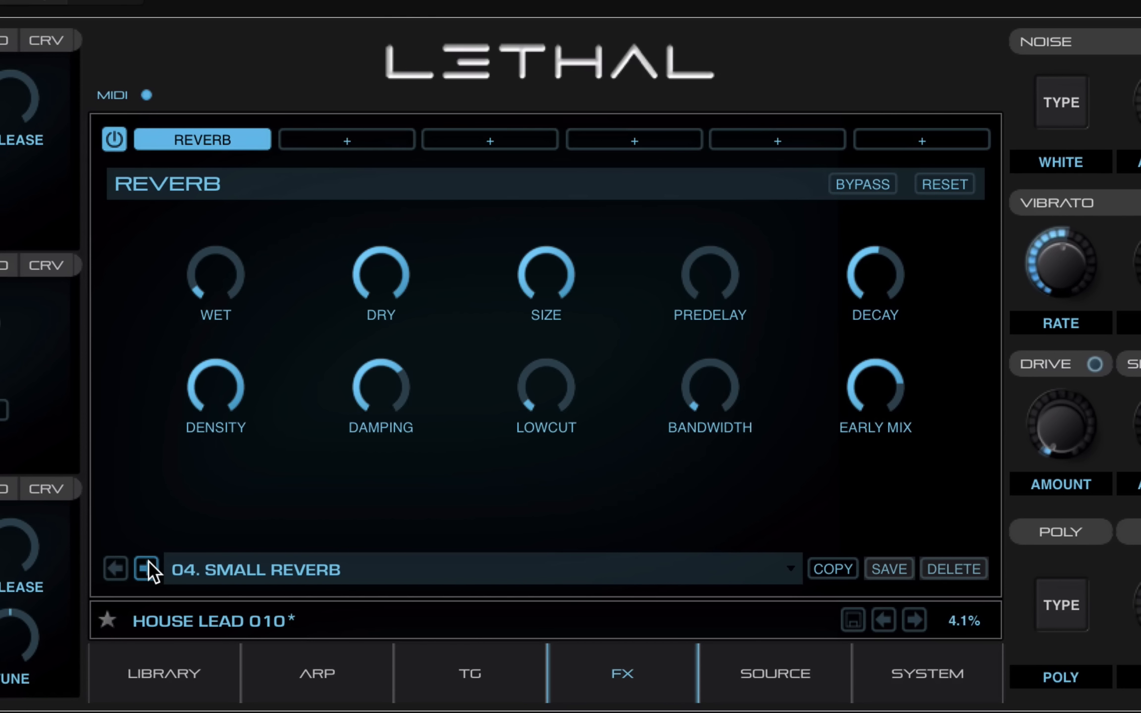
{"action": "left_click", "coordinate": [148, 567]}
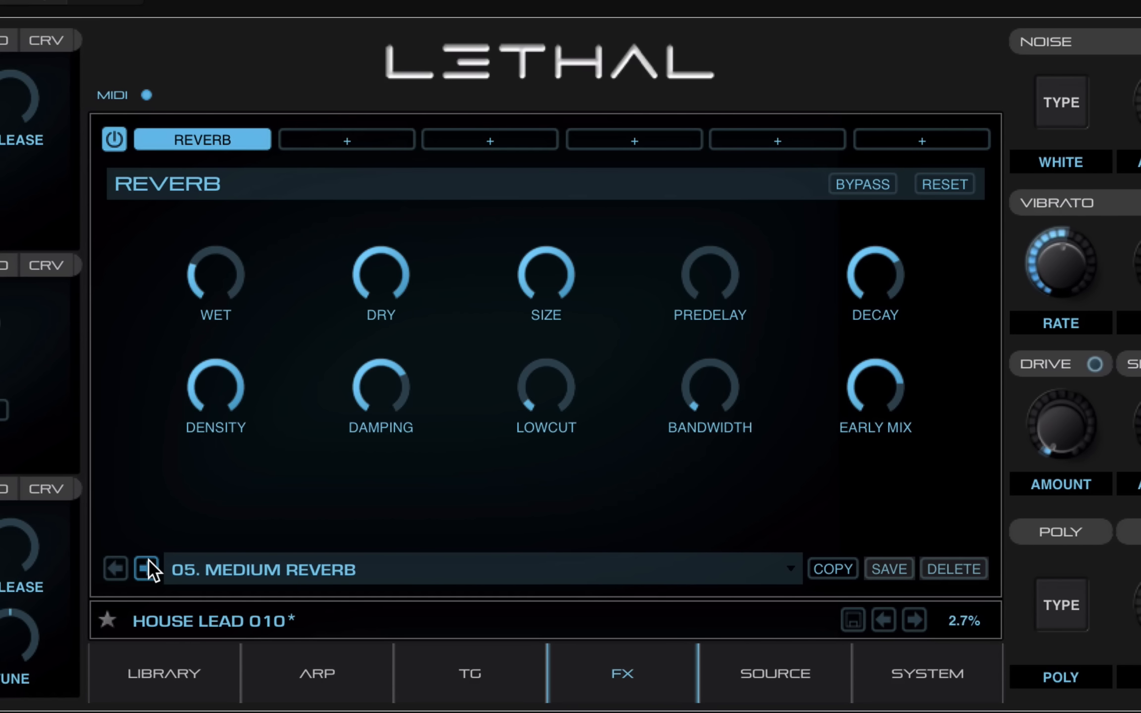
{"action": "left_click", "coordinate": [148, 567]}
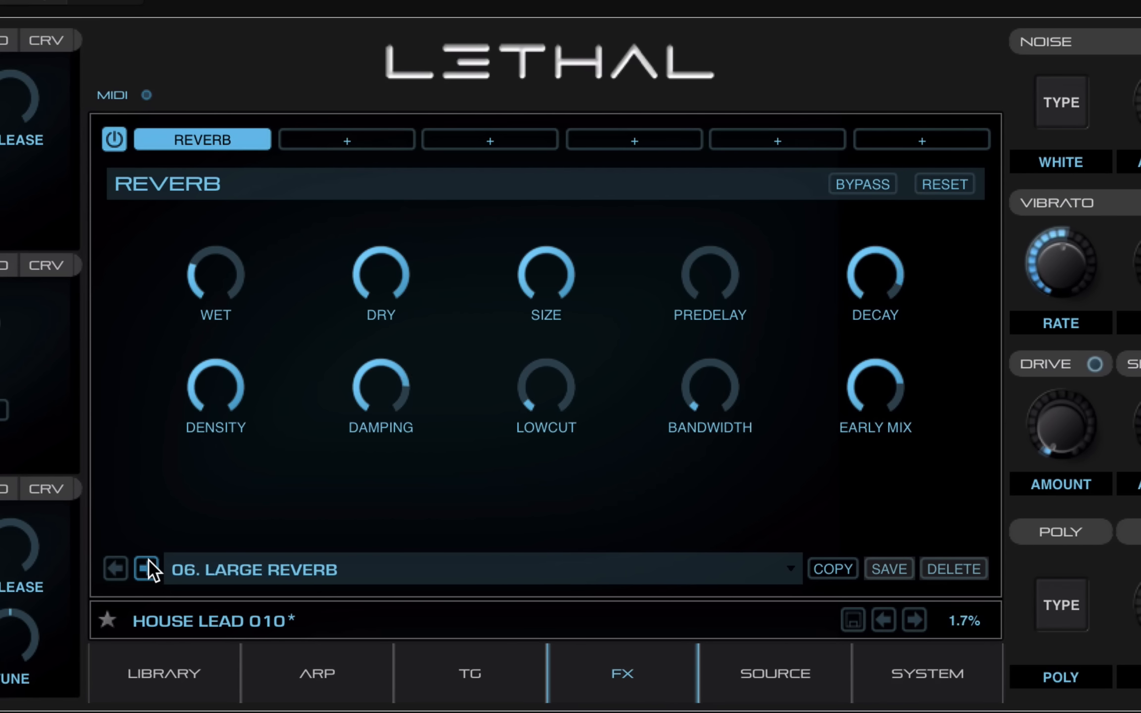
Keep Reverb as the first slot's effect and select the empty second slot
{"action": "left_click", "coordinate": [227, 143]}
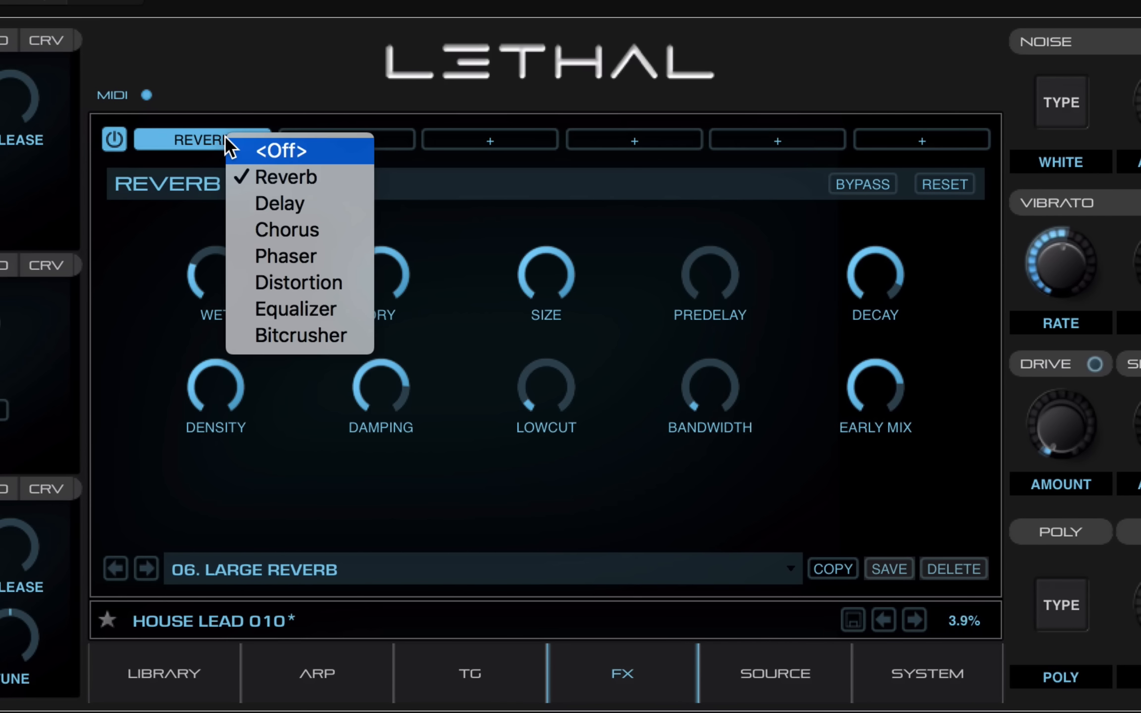
{"action": "left_click", "coordinate": [221, 131]}
{"action": "left_click", "coordinate": [342, 144]}
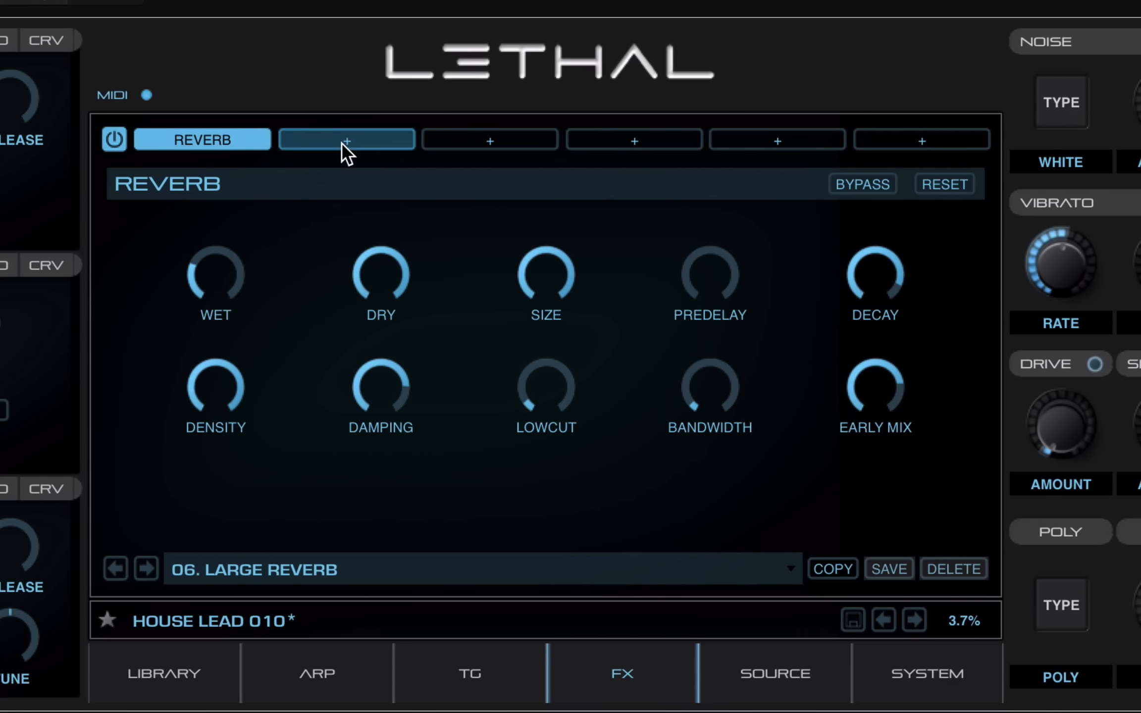
Put a Delay in the second slot, turn its WET down and set MODE to PingPong
{"action": "left_click", "coordinate": [344, 139]}
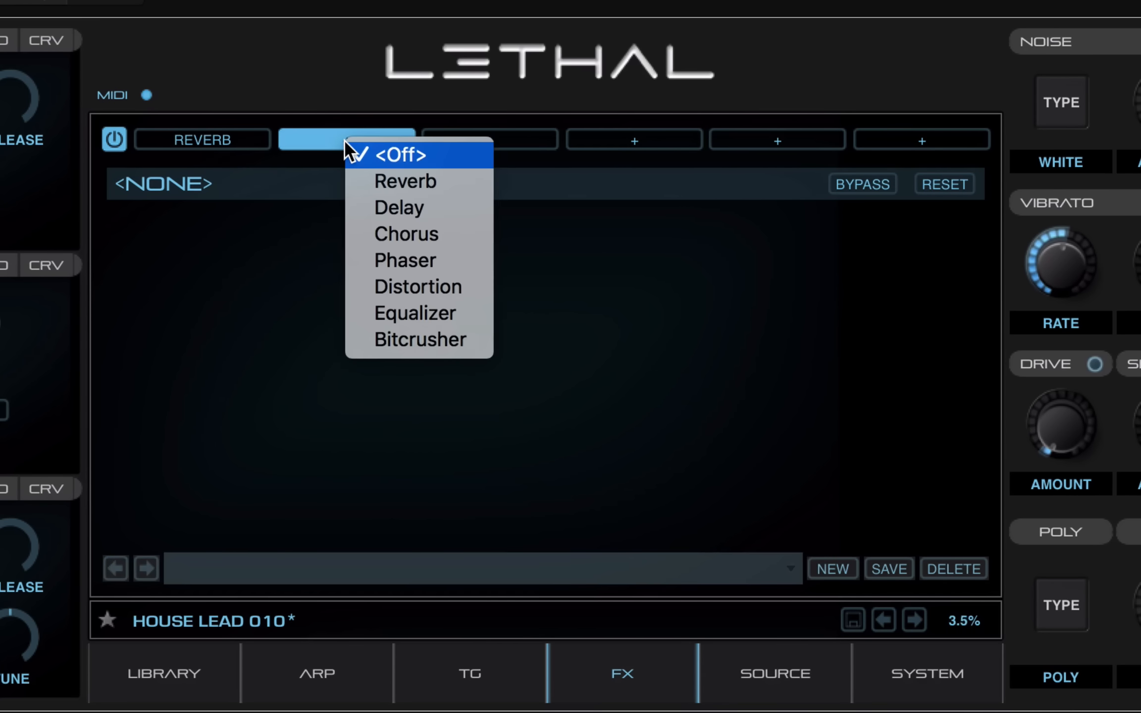
{"action": "left_click", "coordinate": [372, 215]}
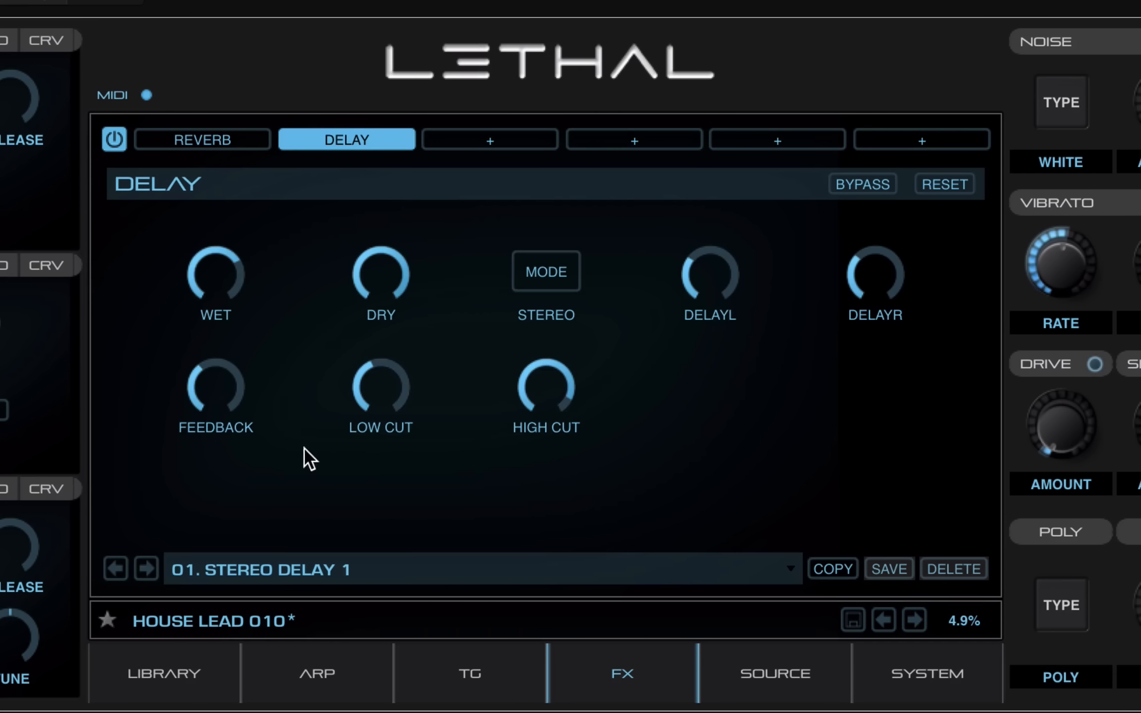
{"action": "left_click_drag", "start_coordinate": [211, 258], "coordinate": [180, 364]}
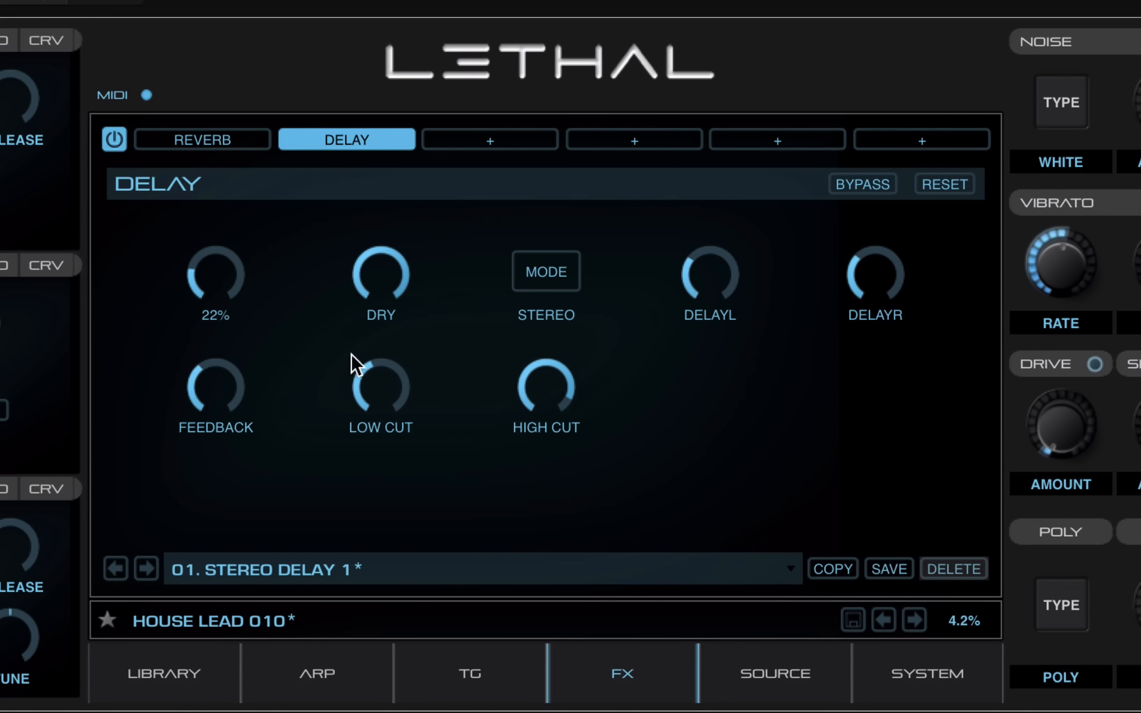
{"action": "left_click", "coordinate": [548, 314]}
{"action": "left_click", "coordinate": [544, 394]}
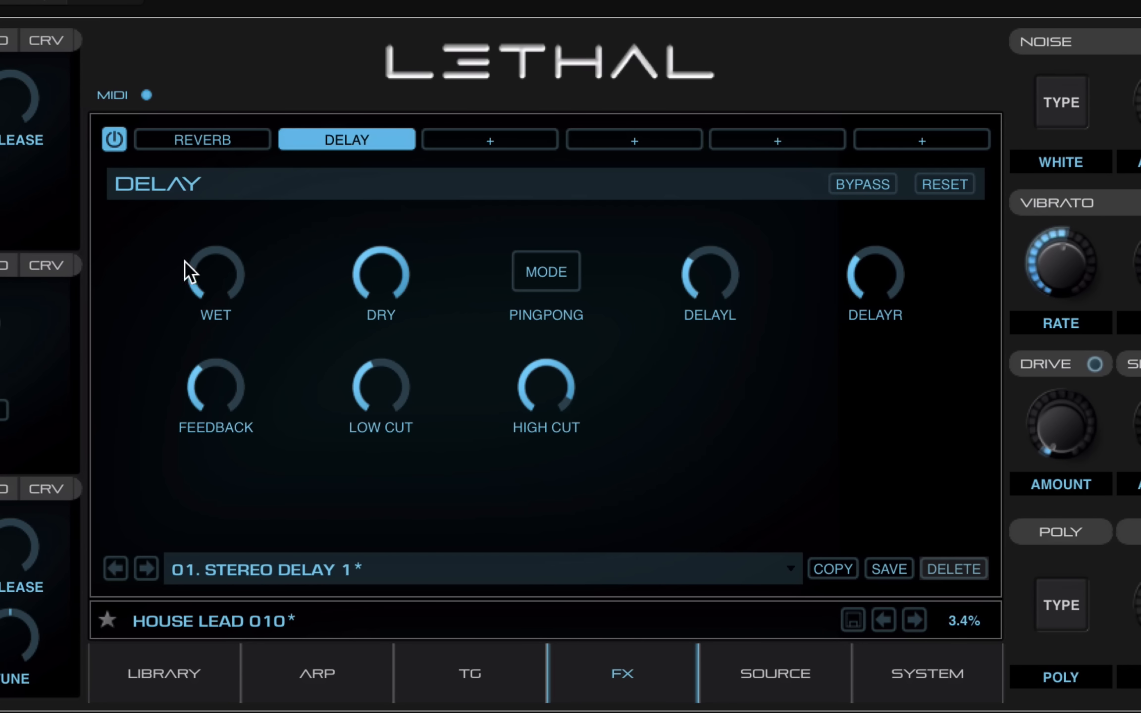
Set the delay to 70% wet, 0.36 feedback and a 1/4T left delay time
{"action": "left_click_drag", "start_coordinate": [194, 281], "coordinate": [234, 263]}
{"action": "left_click_drag", "start_coordinate": [200, 367], "coordinate": [257, 320]}
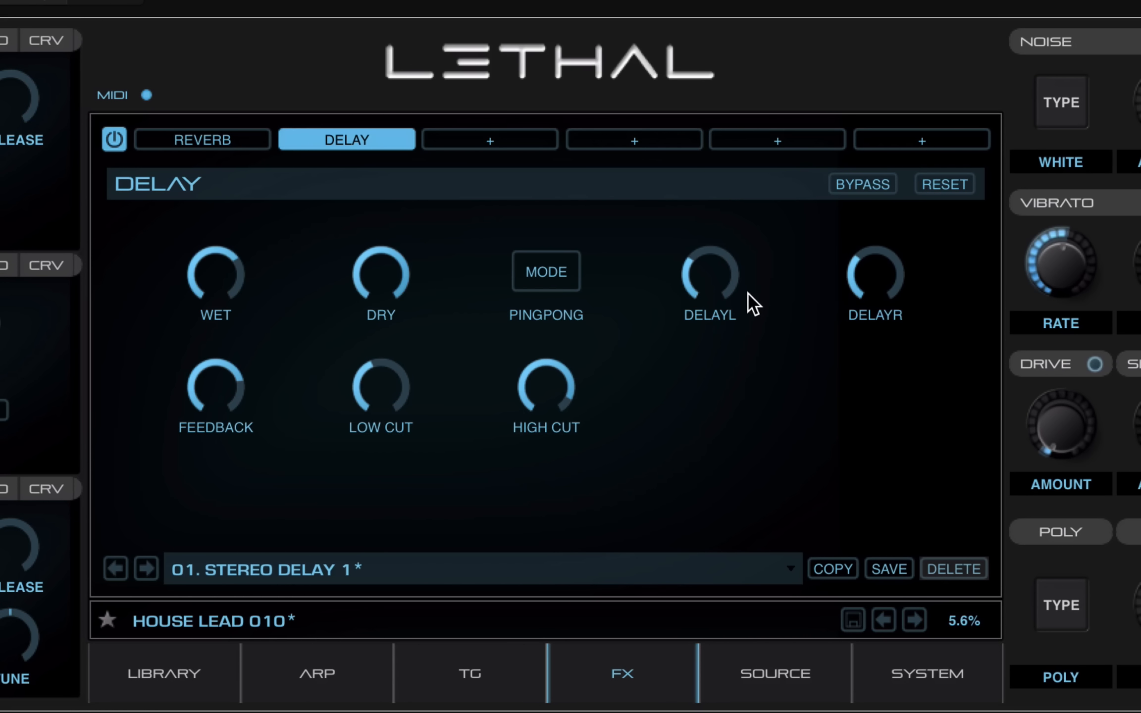
{"action": "left_click_drag", "start_coordinate": [687, 264], "coordinate": [684, 254]}
{"action": "left_click", "coordinate": [343, 139]}
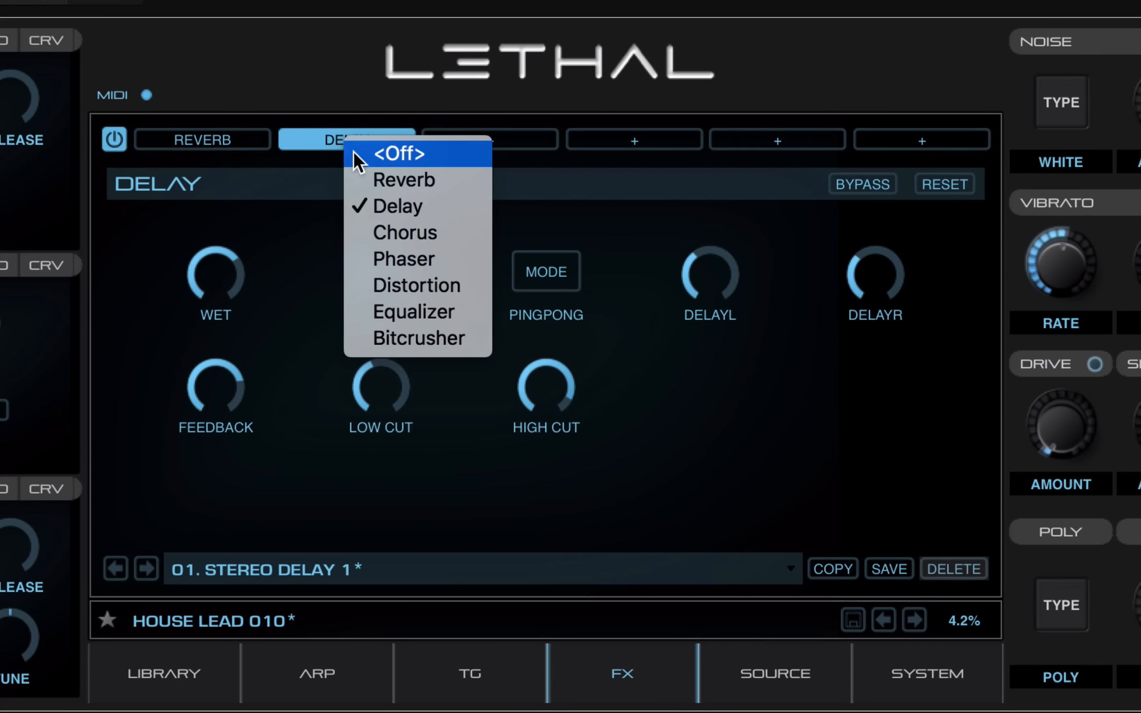
Try a Chorus in slot 2 with WET at 41%, lower DRY, rate 2.05 Hz and adjusted width
{"action": "left_click", "coordinate": [386, 230]}
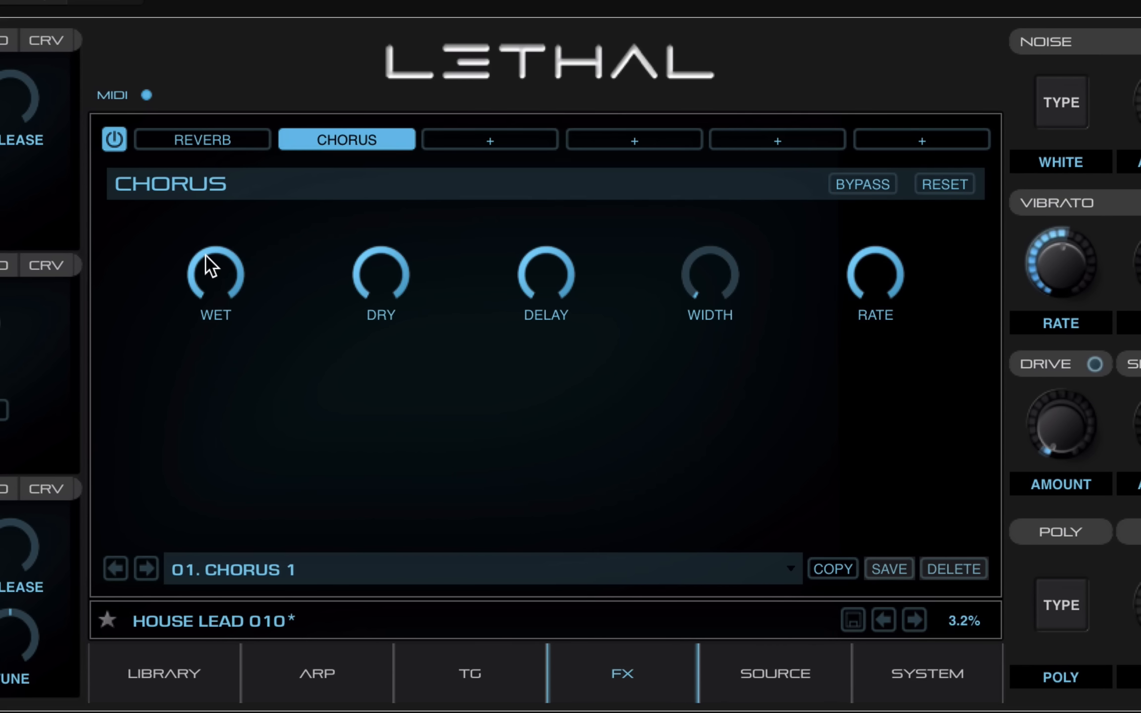
{"action": "left_click_drag", "start_coordinate": [206, 262], "coordinate": [211, 446]}
{"action": "left_click_drag", "start_coordinate": [374, 257], "coordinate": [348, 276]}
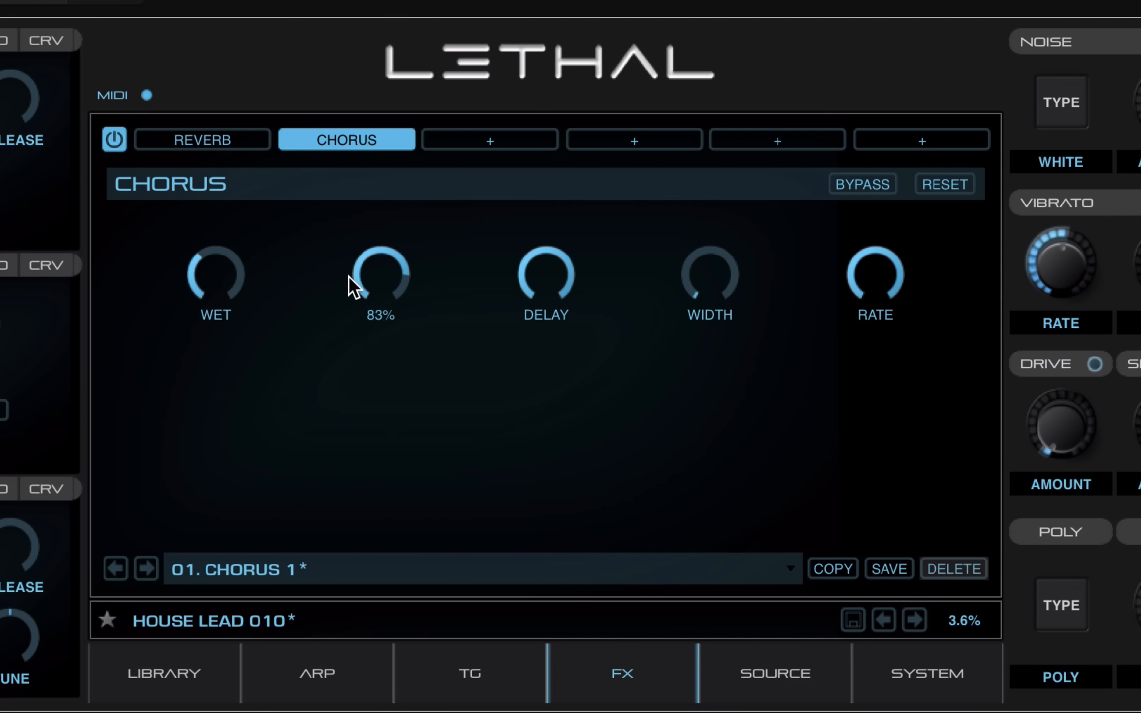
{"action": "left_click_drag", "start_coordinate": [874, 254], "coordinate": [805, 349]}
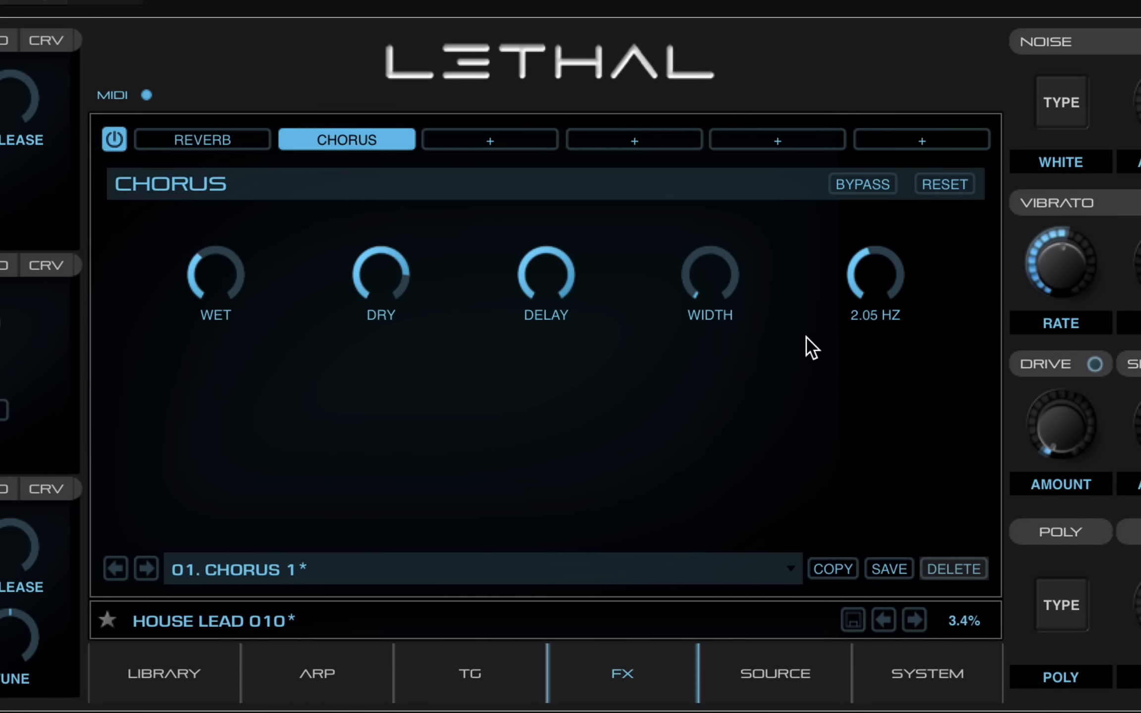
{"action": "left_click_drag", "start_coordinate": [695, 308], "coordinate": [695, 280]}
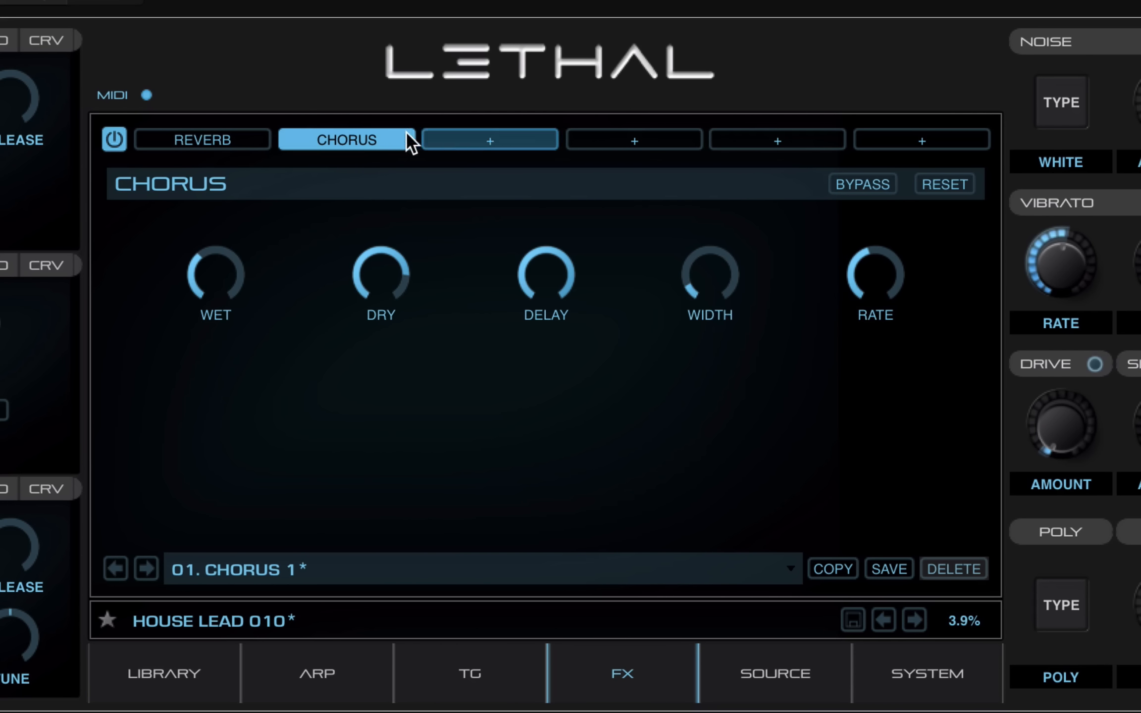
Replace the chorus with a Phaser and raise its WET to about 51%
{"action": "left_click", "coordinate": [372, 137]}
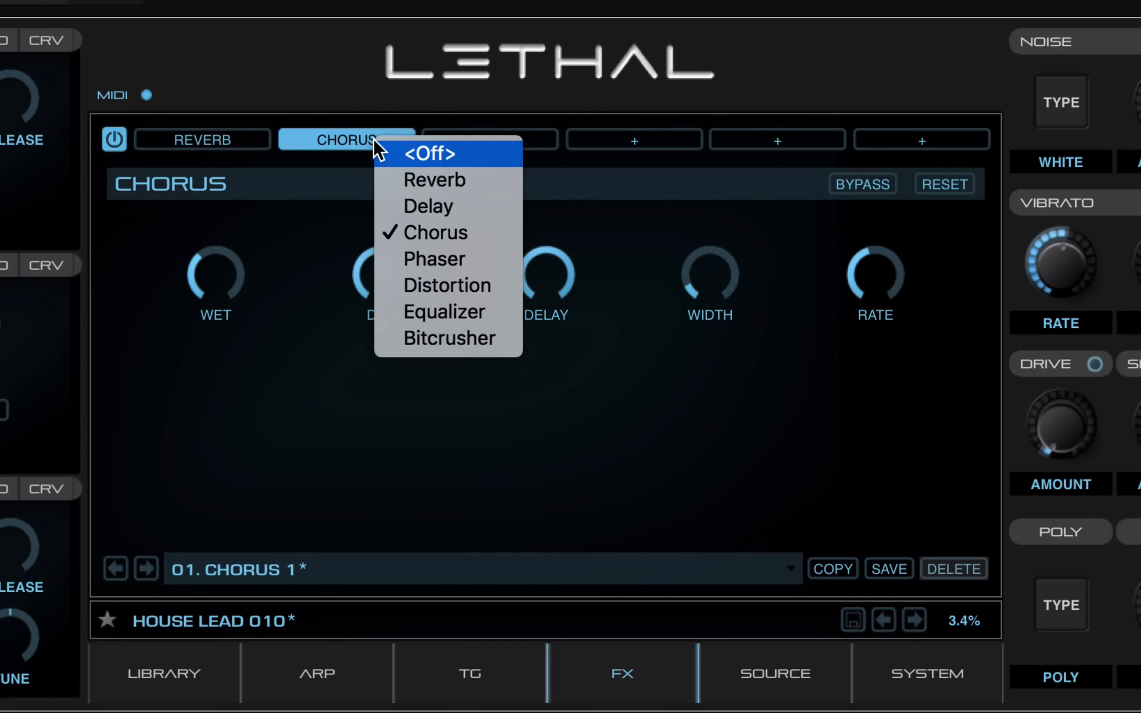
{"action": "left_click", "coordinate": [431, 251]}
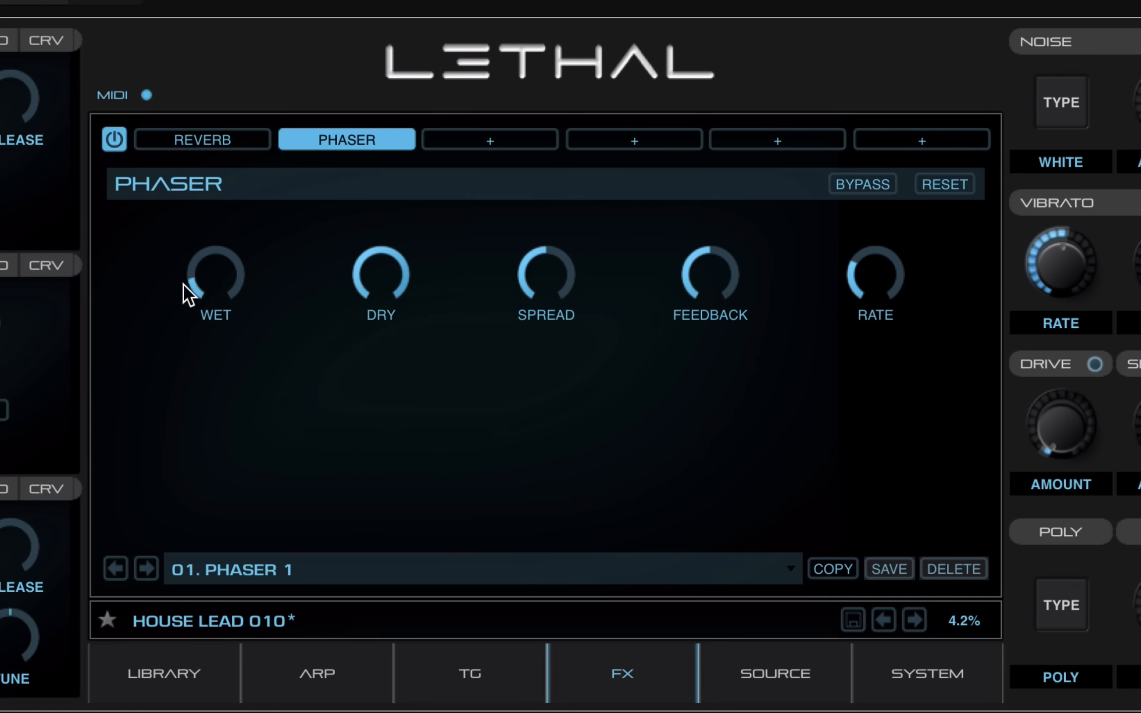
{"action": "left_click_drag", "start_coordinate": [186, 287], "coordinate": [208, 202]}
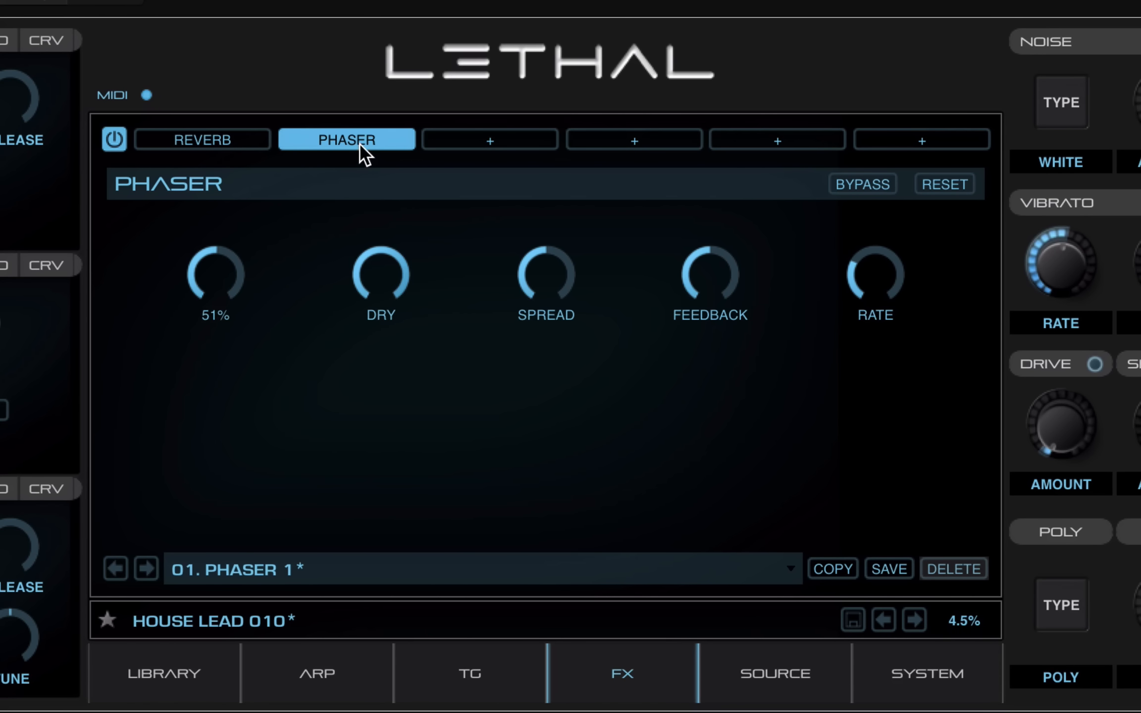
{"action": "left_click", "coordinate": [351, 131]}
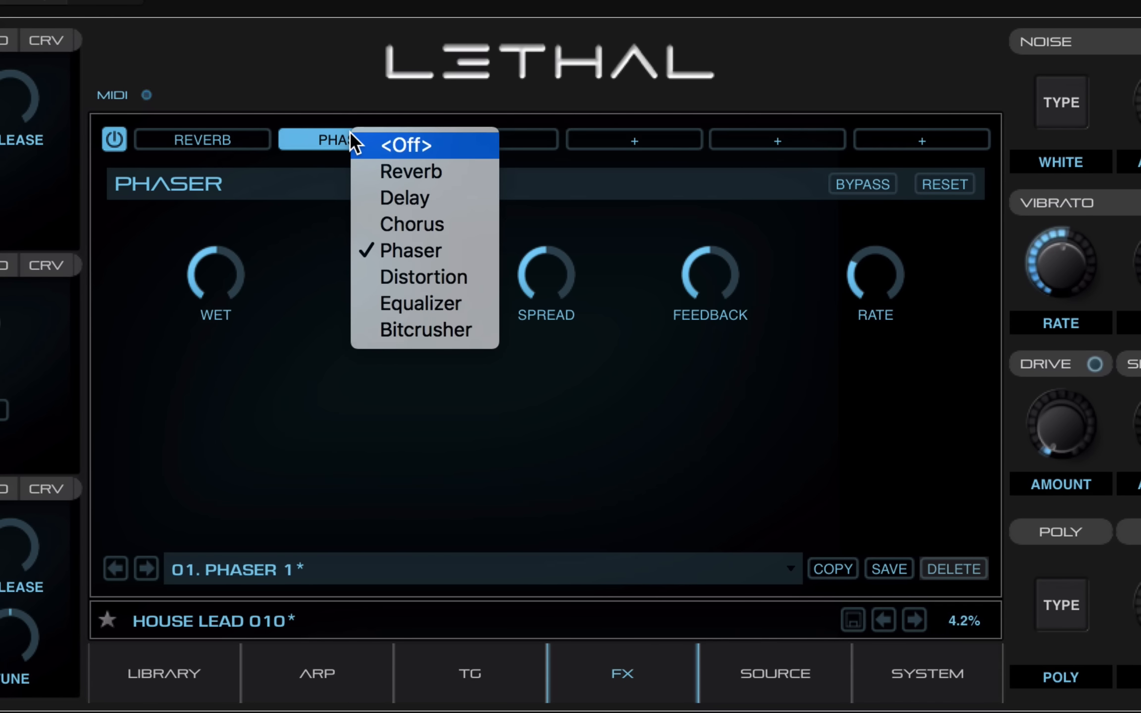
Swap slot 2 to Distortion with 53% wet, feedback nearly off and a higher threshold
{"action": "left_click", "coordinate": [395, 277]}
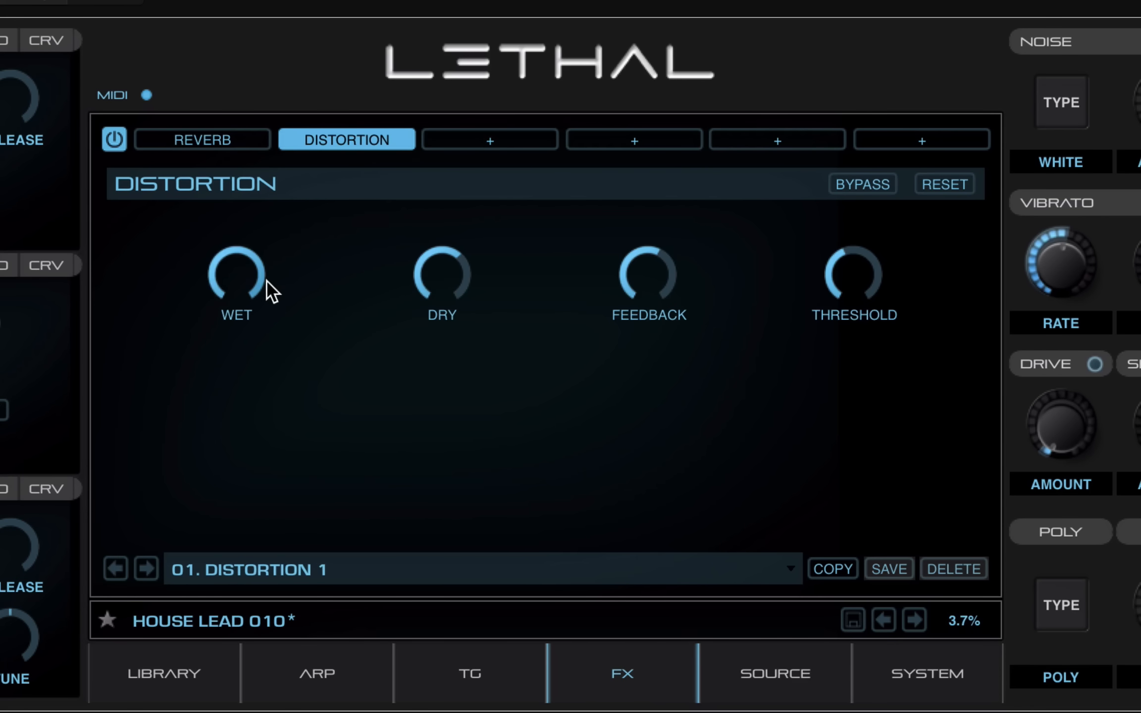
{"action": "left_click_drag", "start_coordinate": [243, 246], "coordinate": [183, 339]}
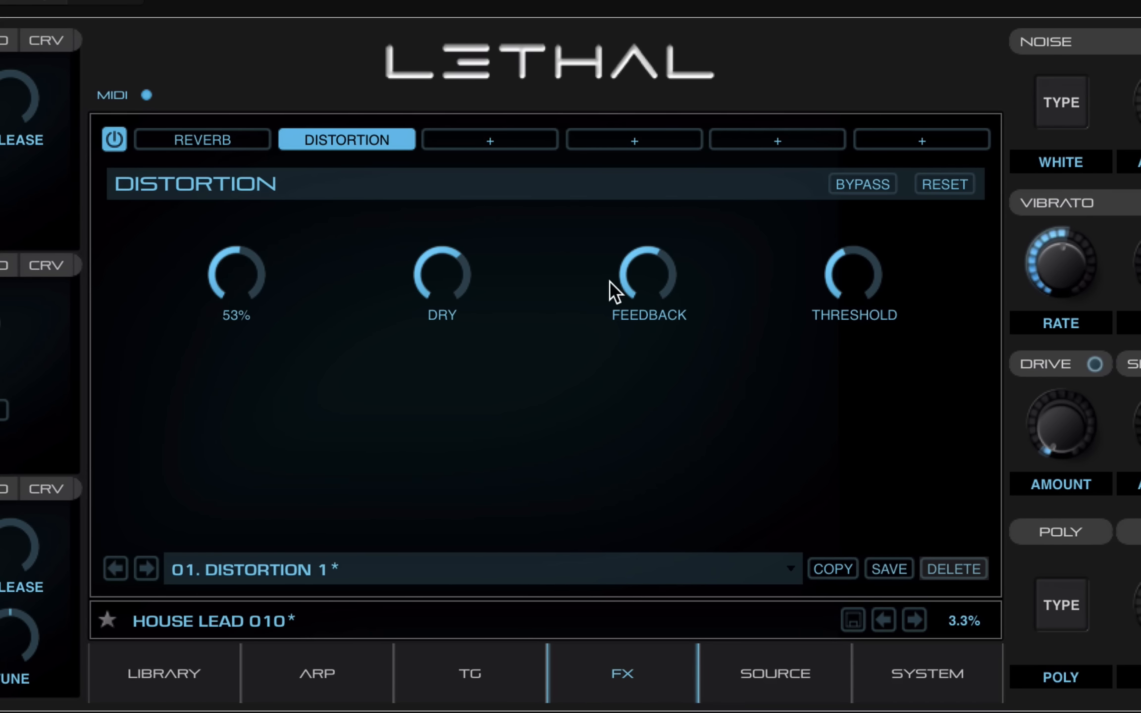
{"action": "left_click_drag", "start_coordinate": [649, 255], "coordinate": [580, 337]}
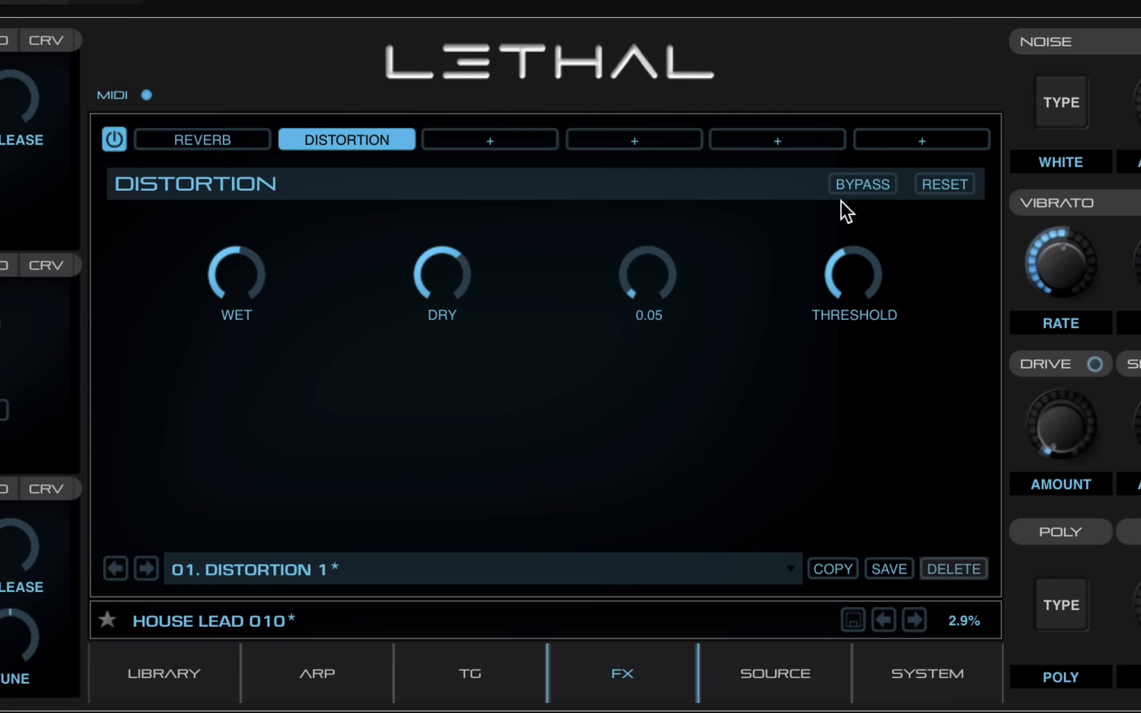
{"action": "left_click_drag", "start_coordinate": [837, 258], "coordinate": [897, 213]}
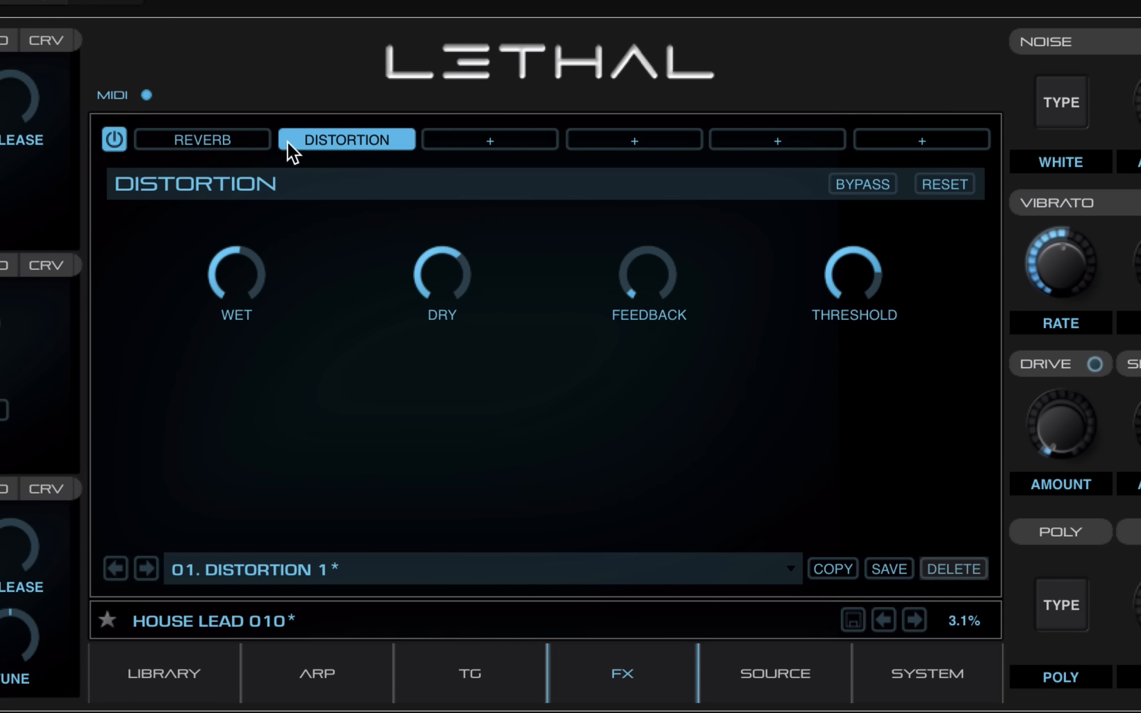
Add an Equalizer in slot 3 with high cut at 9896 Hz, boosted gains and mid gain 7.9 dB
{"action": "left_click", "coordinate": [490, 147]}
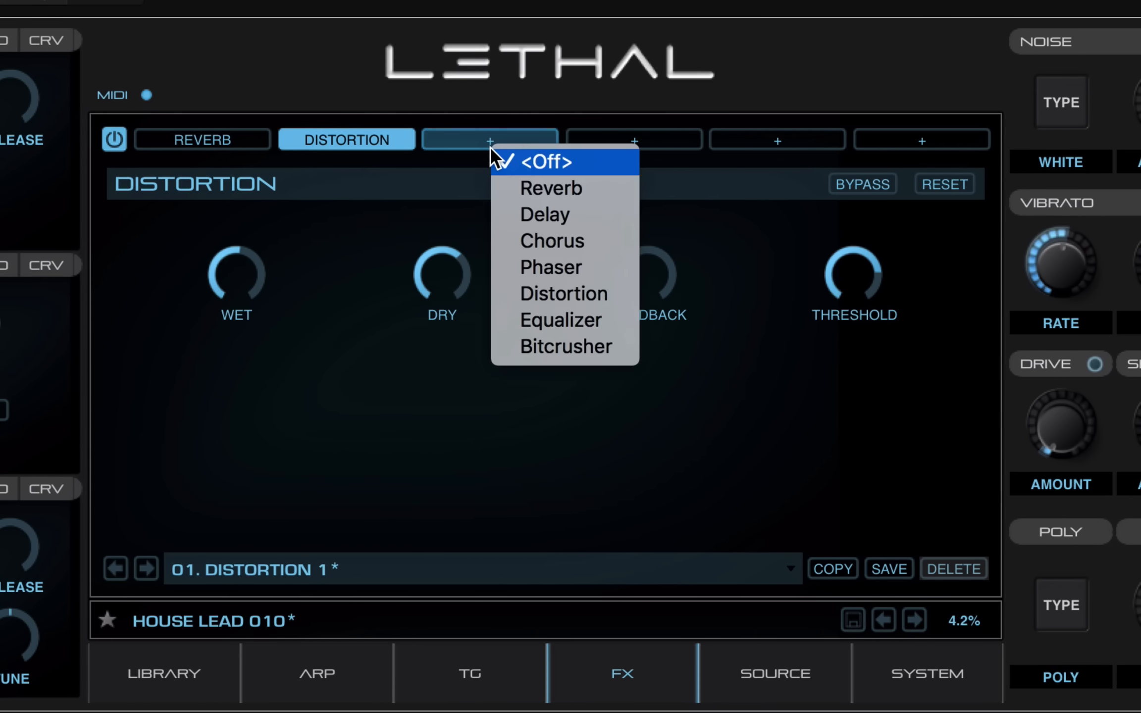
{"action": "left_click", "coordinate": [536, 311]}
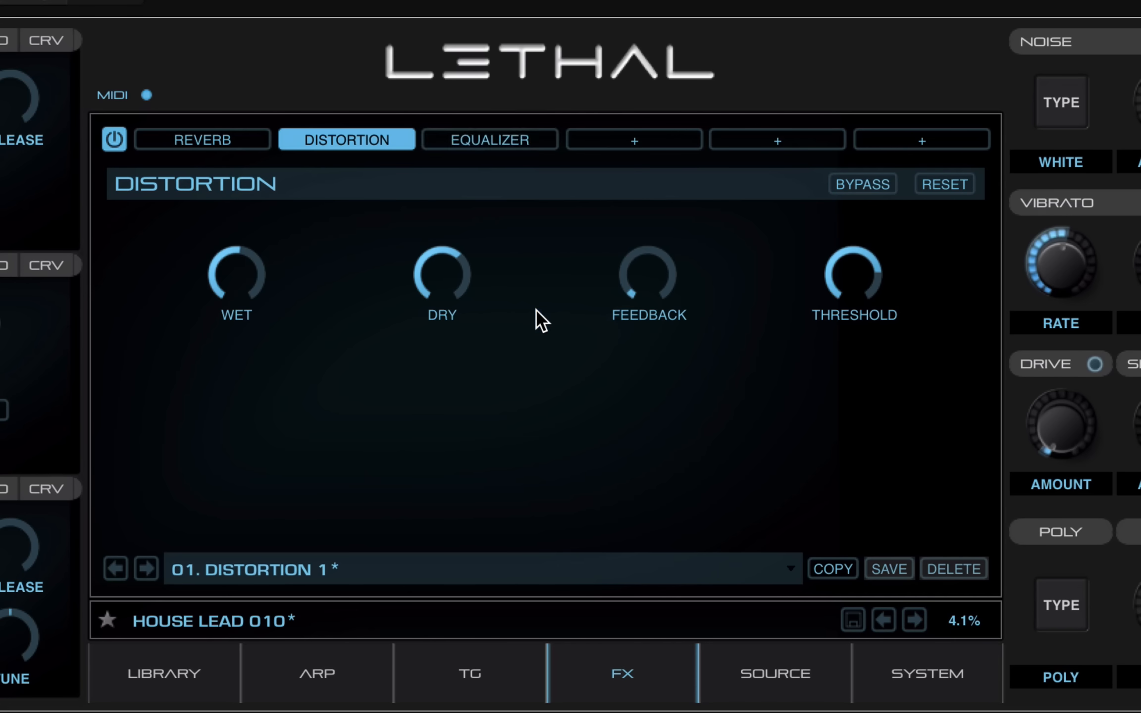
{"action": "left_click", "coordinate": [492, 136]}
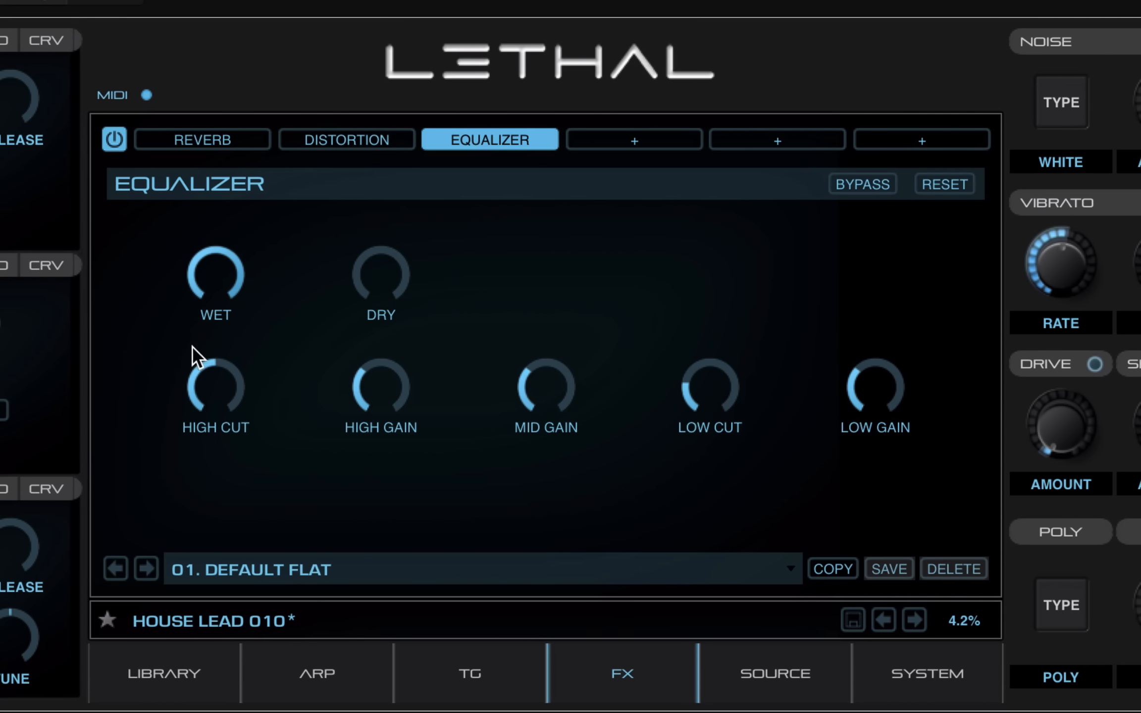
{"action": "left_click_drag", "start_coordinate": [193, 368], "coordinate": [212, 332]}
{"action": "left_click_drag", "start_coordinate": [352, 375], "coordinate": [356, 346]}
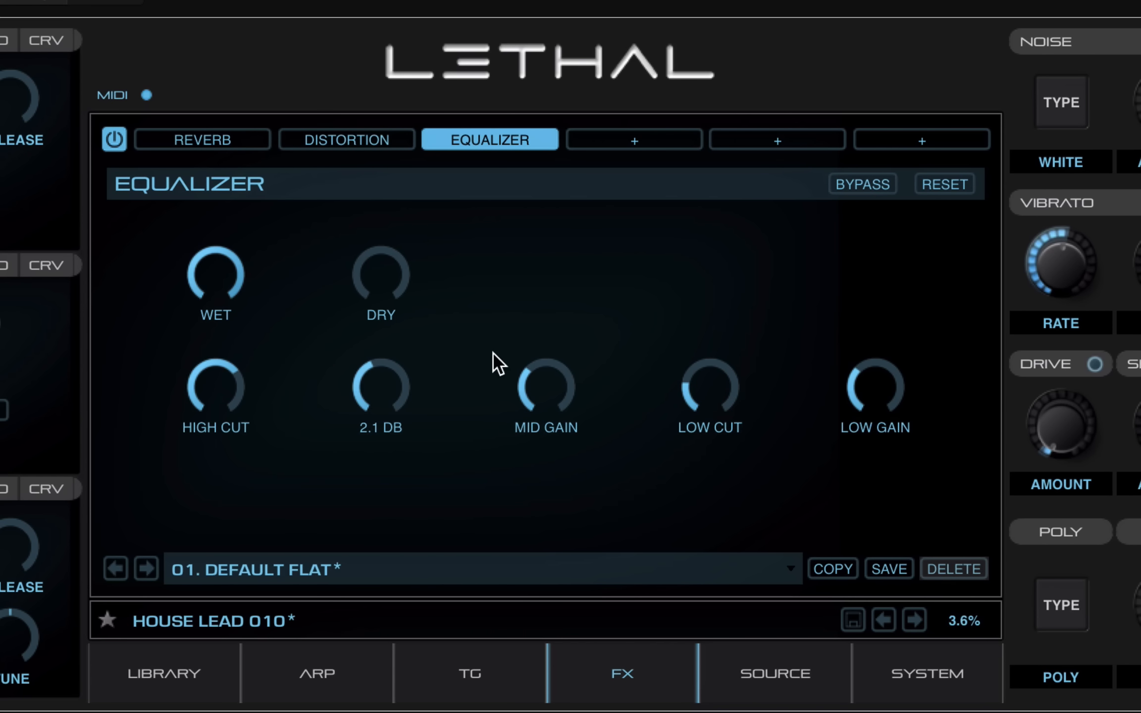
{"action": "mouse_move", "coordinate": [530, 399]}
{"action": "left_mouse_down"}
{"action": "mouse_move", "coordinate": [544, 359]}
{"action": "mouse_move", "coordinate": [530, 354]}
{"action": "mouse_move", "coordinate": [540, 382]}
{"action": "left_mouse_up"}
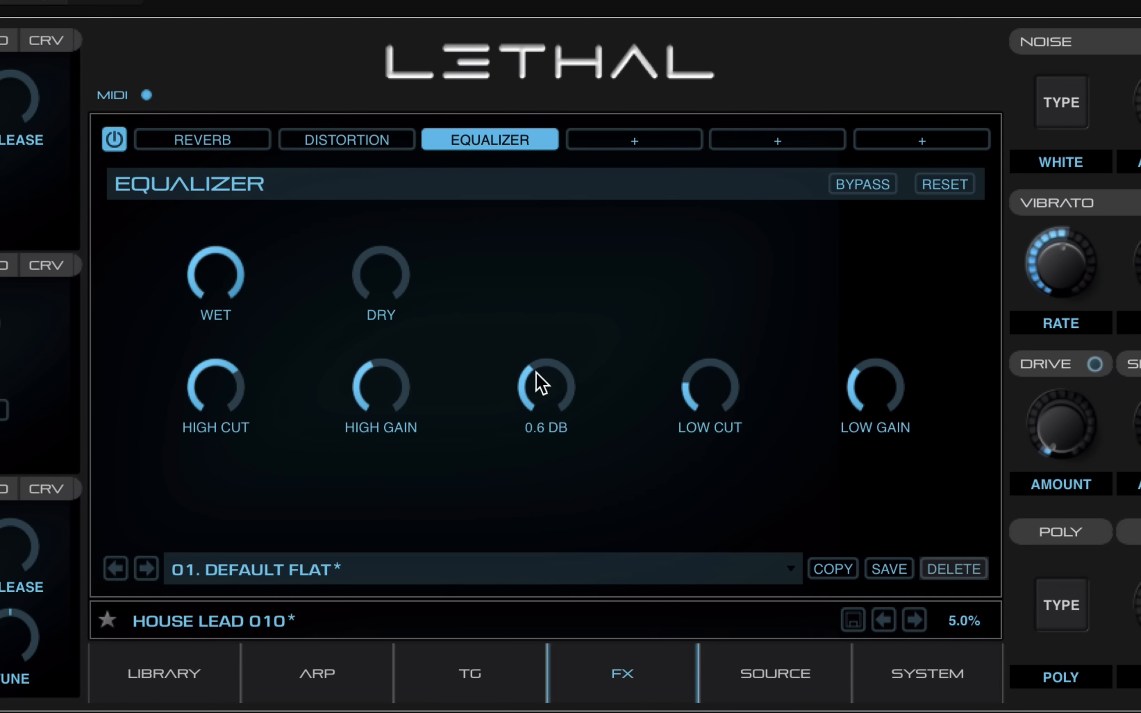
{"action": "left_click_drag", "start_coordinate": [690, 420], "coordinate": [728, 303]}
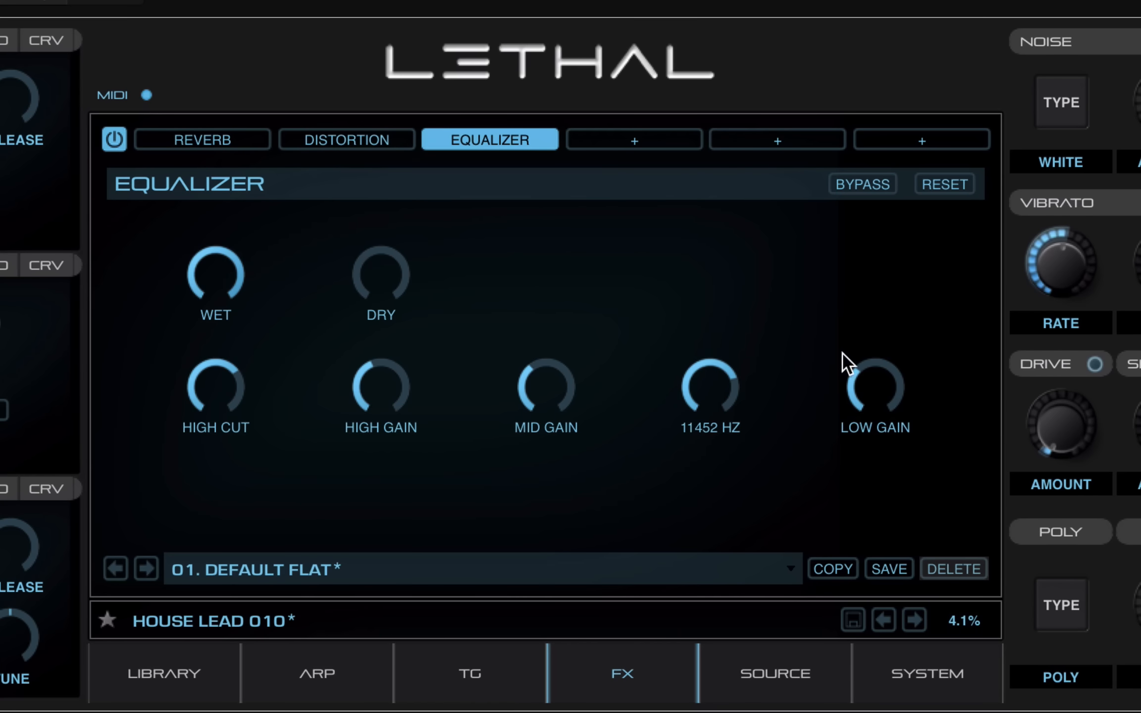
{"action": "left_click_drag", "start_coordinate": [854, 373], "coordinate": [591, 326]}
{"action": "left_click_drag", "start_coordinate": [721, 352], "coordinate": [653, 382]}
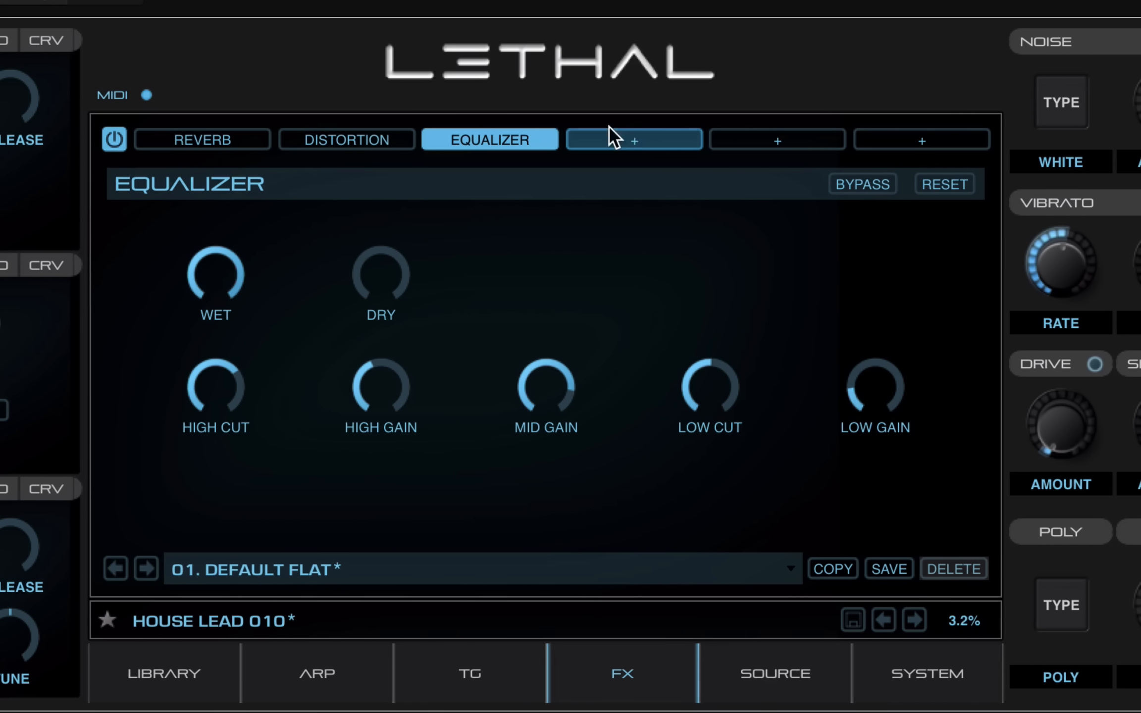
Add a Bitcrusher to the fourth effect slot and raise its dry level
{"action": "left_click", "coordinate": [633, 143]}
{"action": "left_click", "coordinate": [631, 140]}
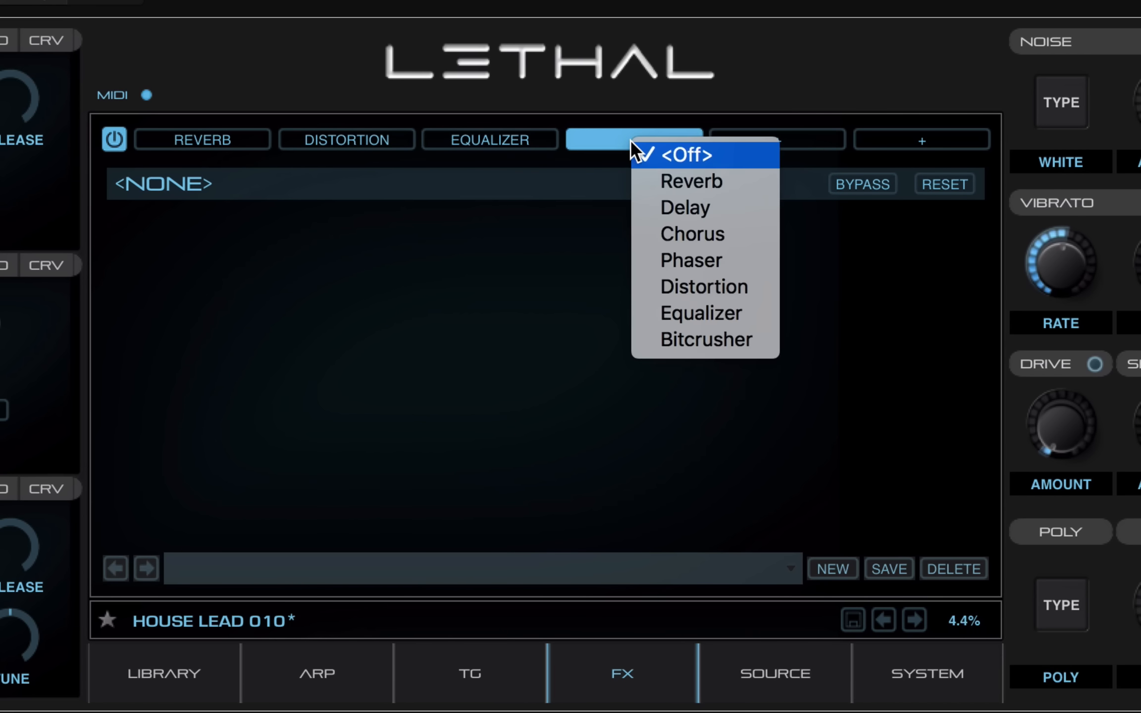
{"action": "left_click", "coordinate": [656, 338]}
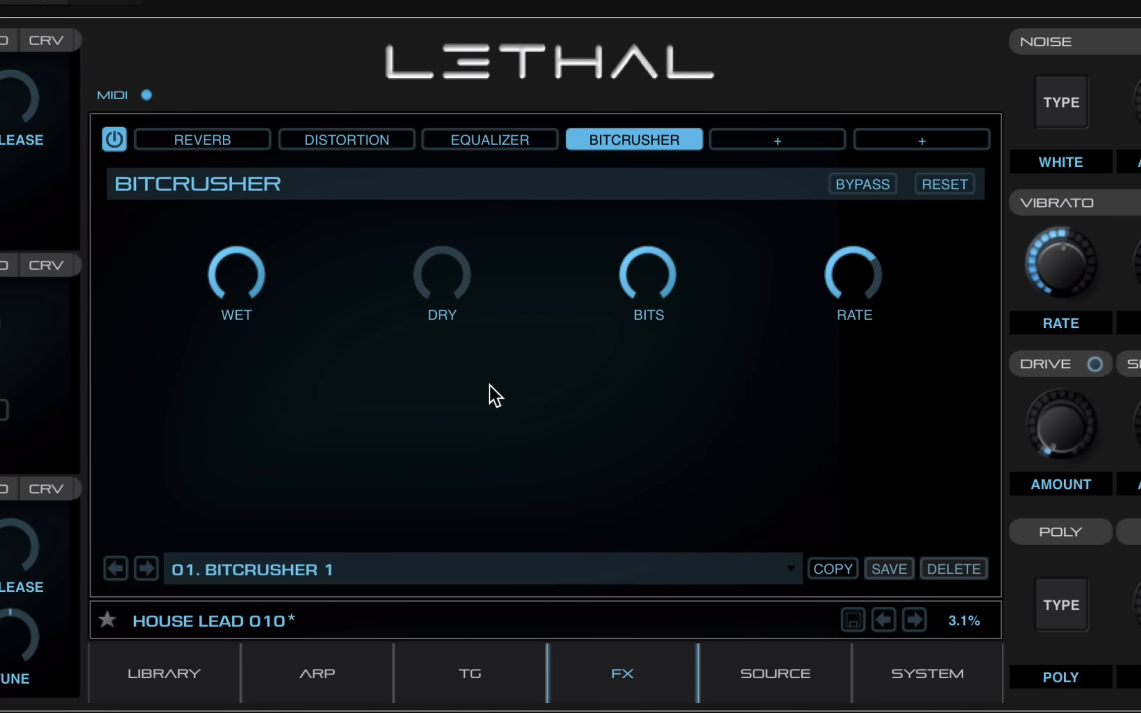
{"action": "left_click_drag", "start_coordinate": [425, 295], "coordinate": [678, 229]}
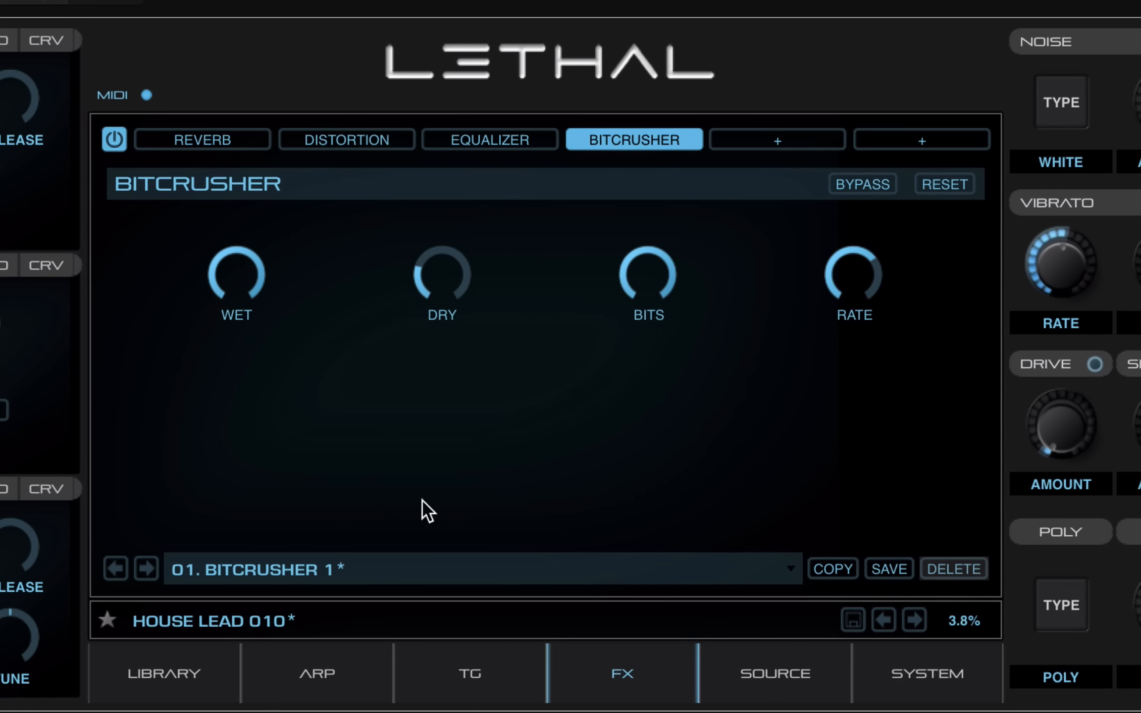
Load the 03. BITCRUSHER 3 preset, with BITS at 10 and RATE at 0.65
{"action": "left_click", "coordinate": [146, 570]}
{"action": "left_click", "coordinate": [147, 569]}
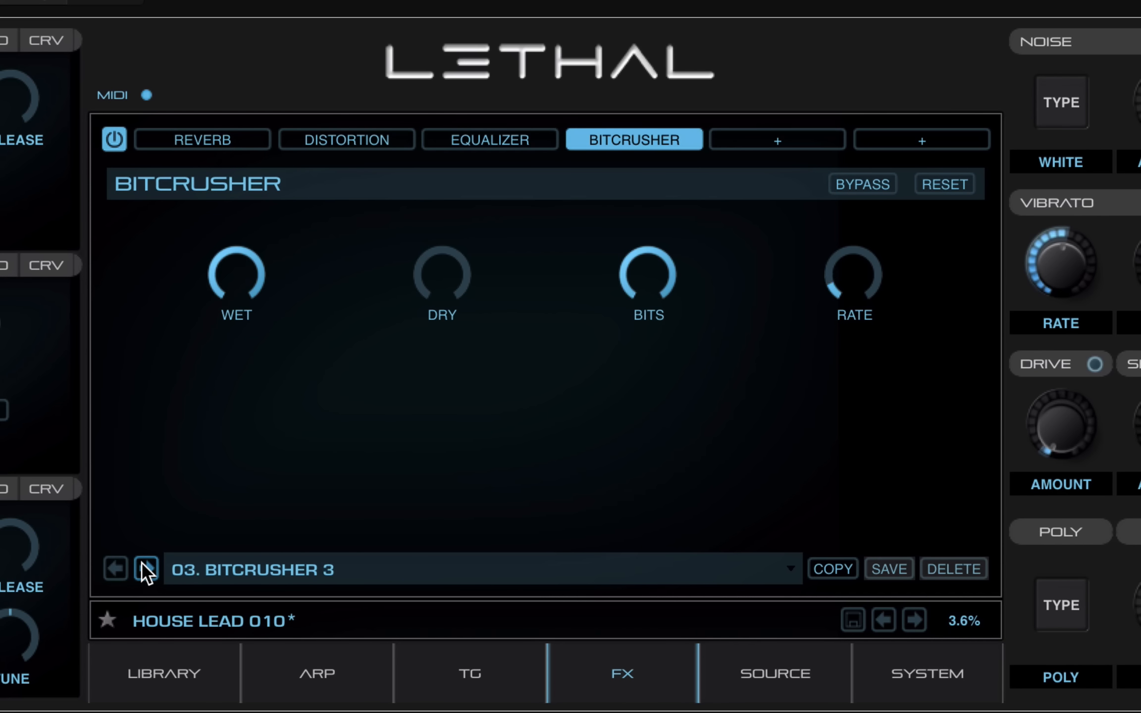
{"action": "left_click_drag", "start_coordinate": [642, 248], "coordinate": [604, 459]}
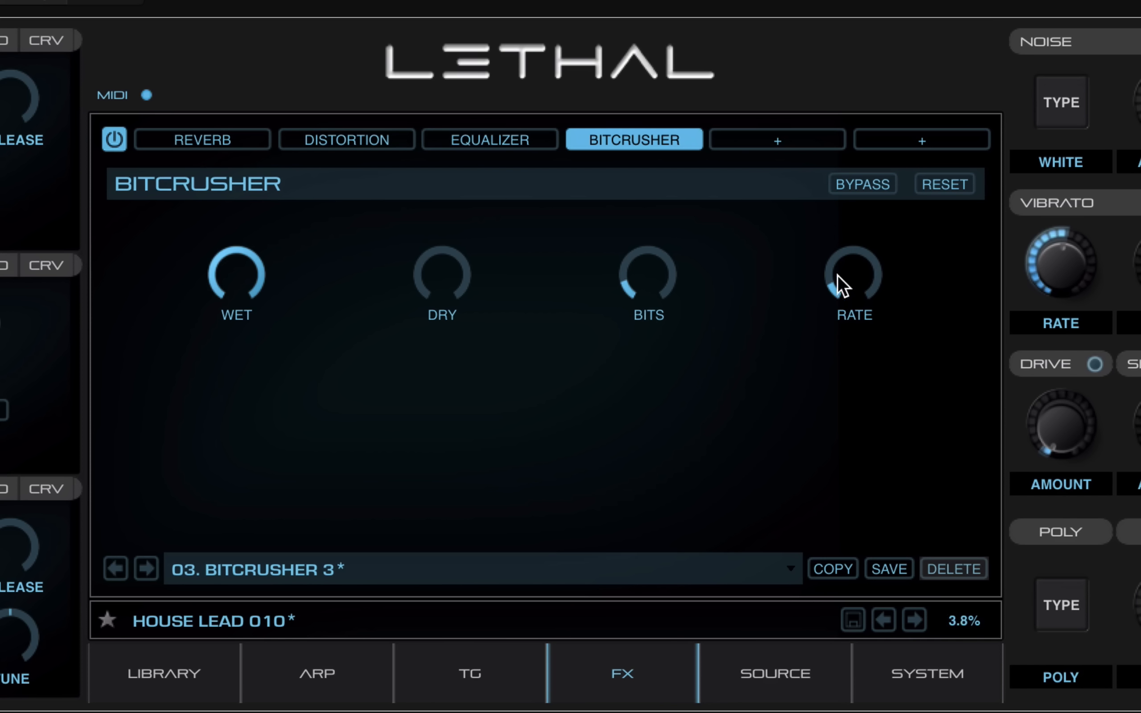
{"action": "left_click_drag", "start_coordinate": [836, 283], "coordinate": [859, 158]}
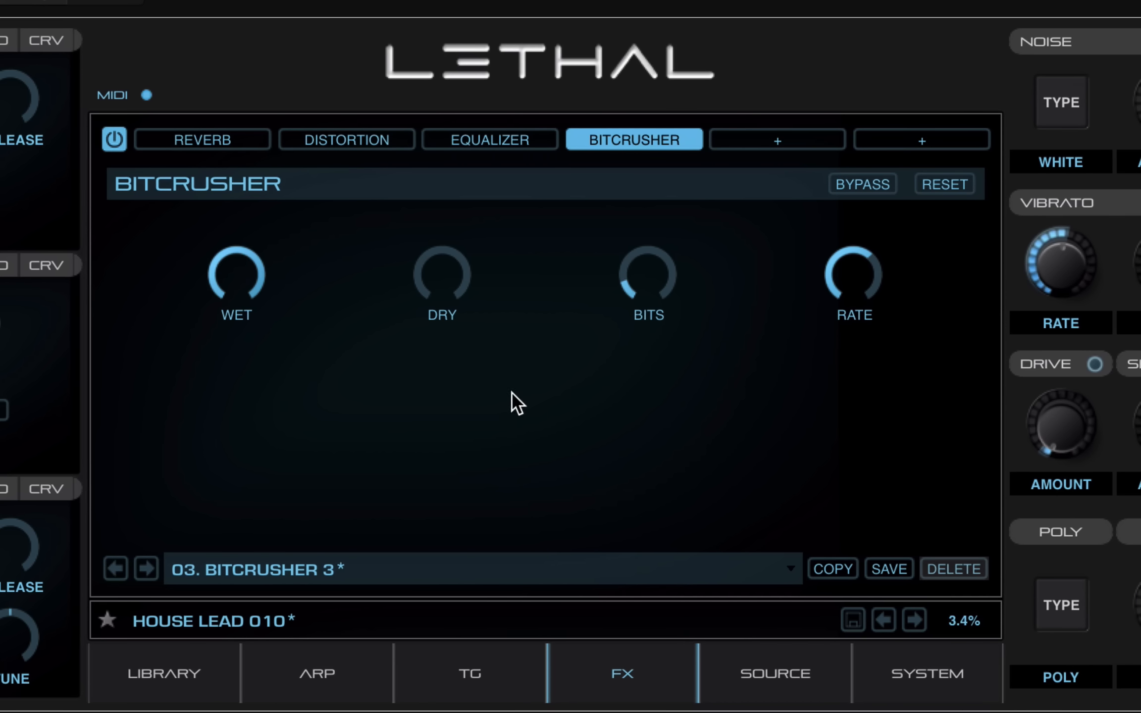